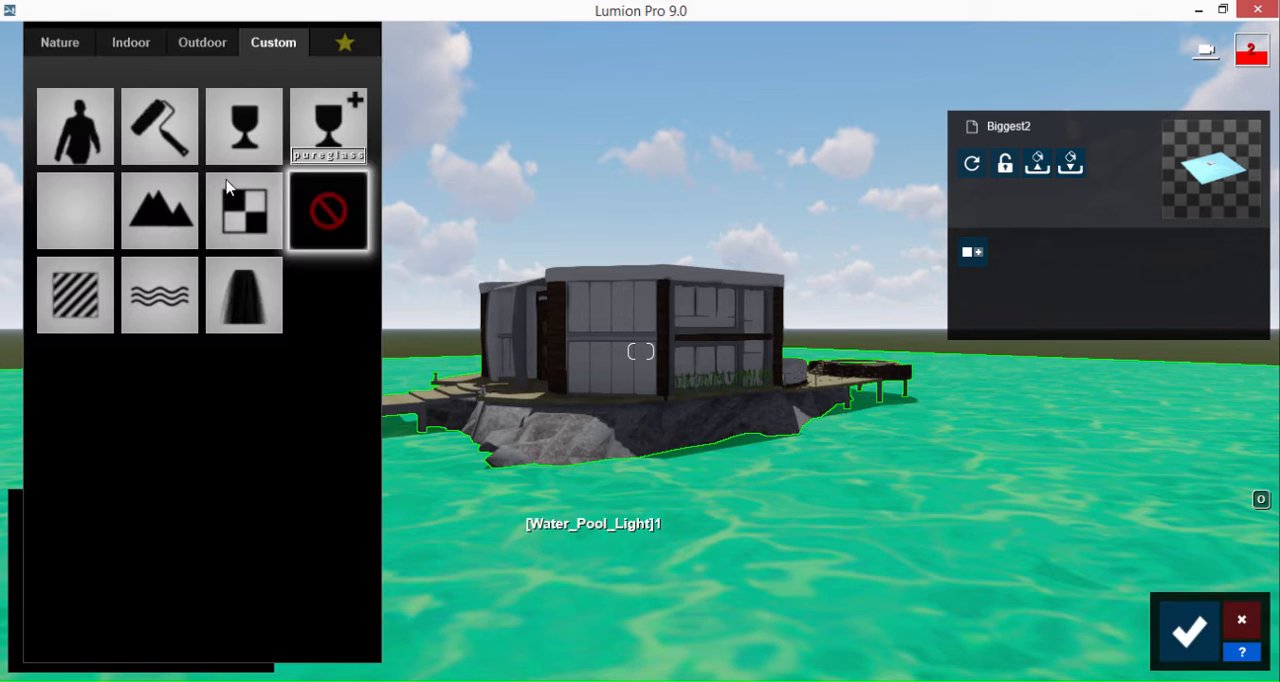
Step: Apply the Blue Ocean water material to the pool-water surface surrounding the house, after trying another water preset
{"action": "left_click", "coordinate": [50, 42]}
{"action": "left_click", "coordinate": [340, 98]}
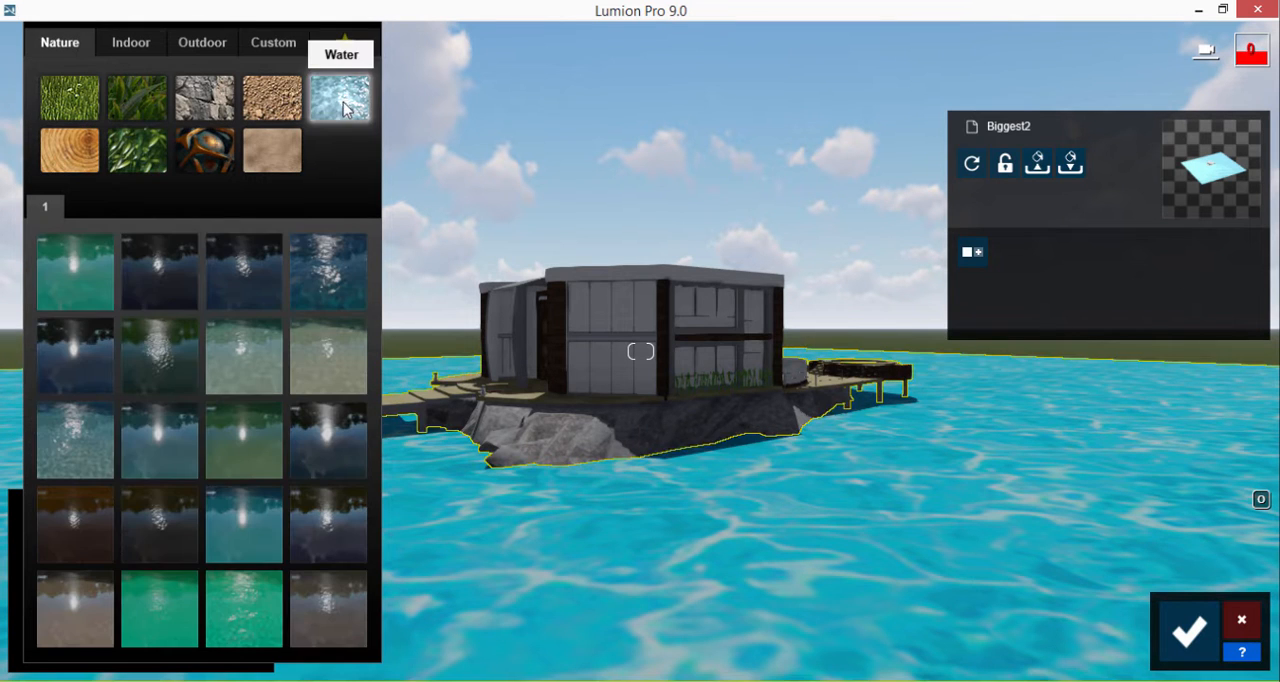
{"action": "left_click", "coordinate": [238, 539]}
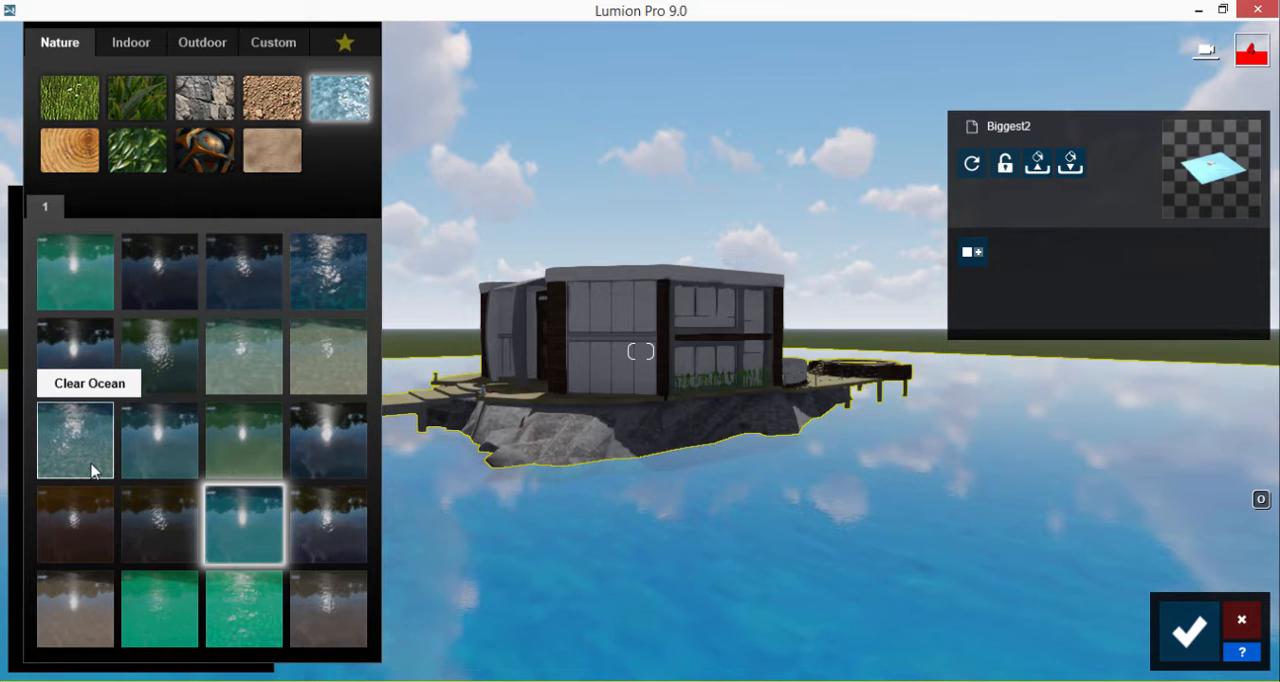
{"action": "left_click", "coordinate": [320, 287]}
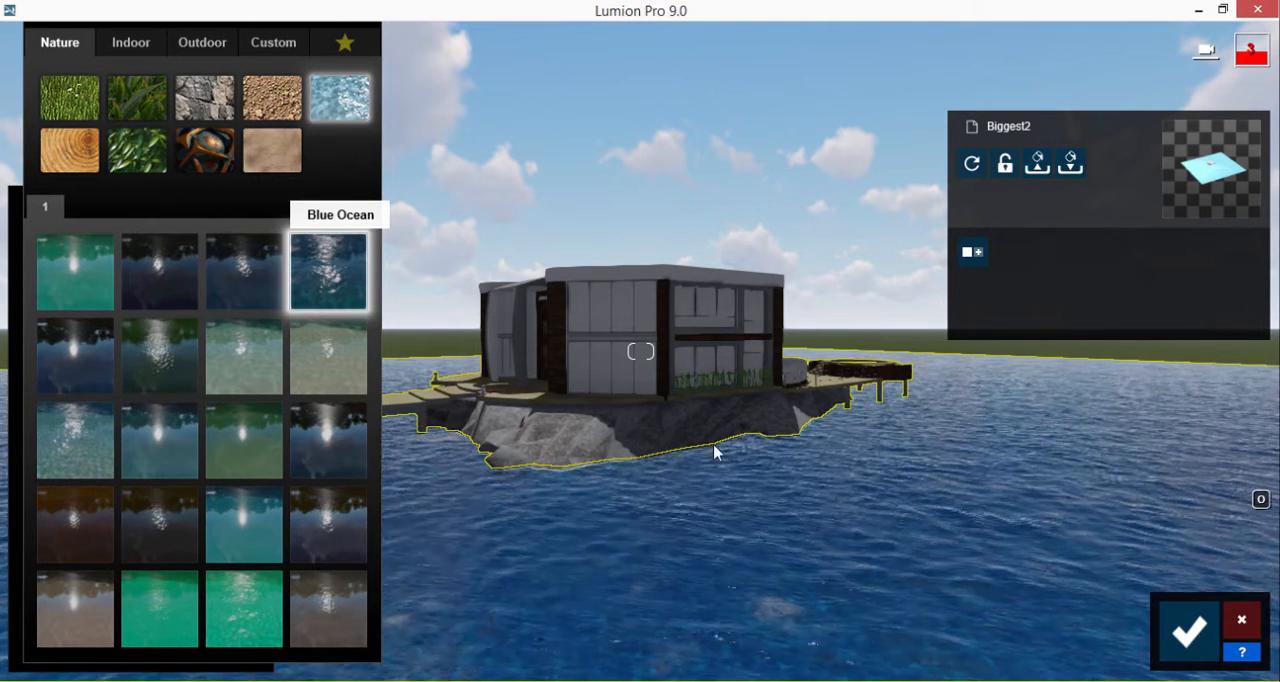
Step: Apply the rock material Landscape 03 E to the Stone_Marble faces of the island beneath the house
{"action": "left_click", "coordinate": [547, 447]}
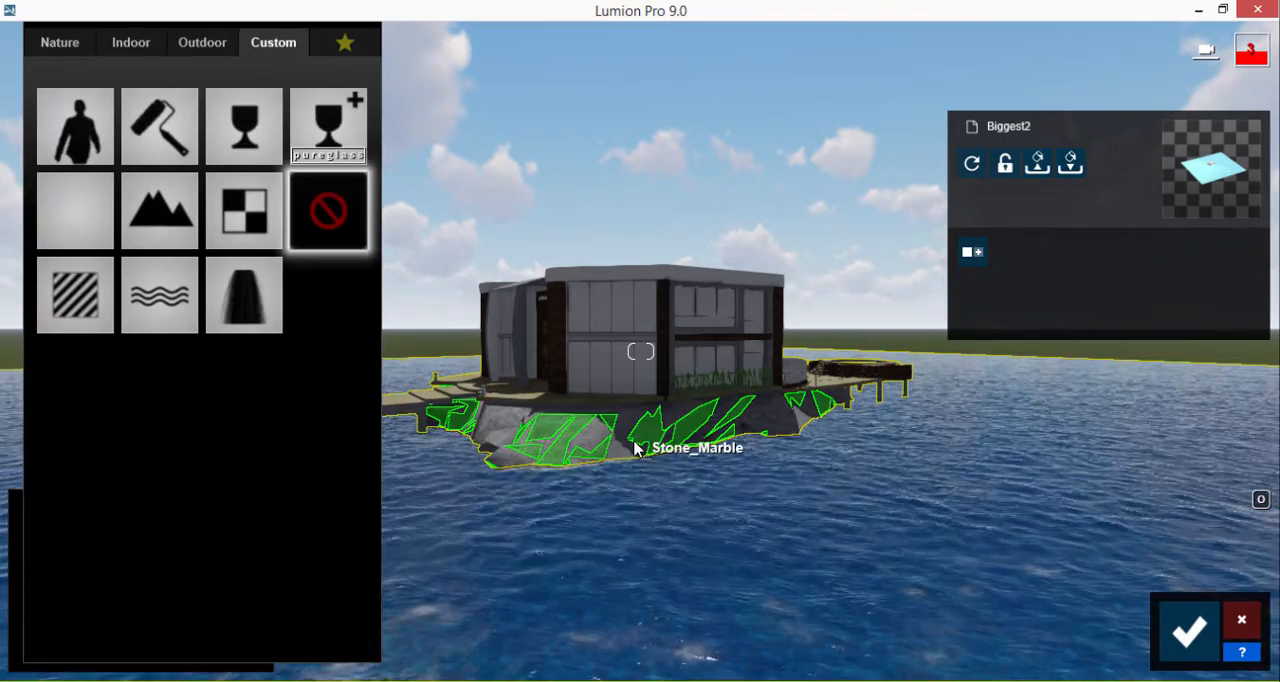
{"action": "left_click", "coordinate": [59, 42]}
{"action": "left_click", "coordinate": [205, 97]}
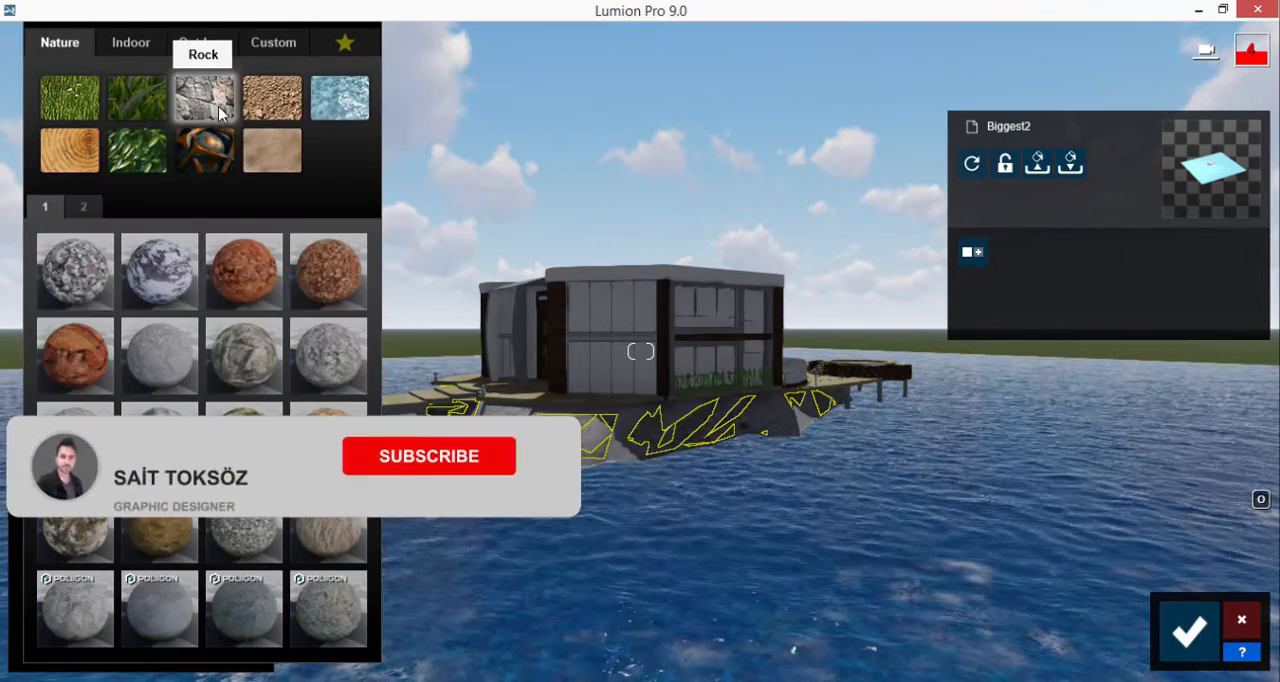
{"action": "left_click", "coordinate": [75, 270]}
{"action": "key", "text": "w"}
{"action": "right_click_drag", "start_coordinate": [594, 449], "coordinate": [562, 372]}
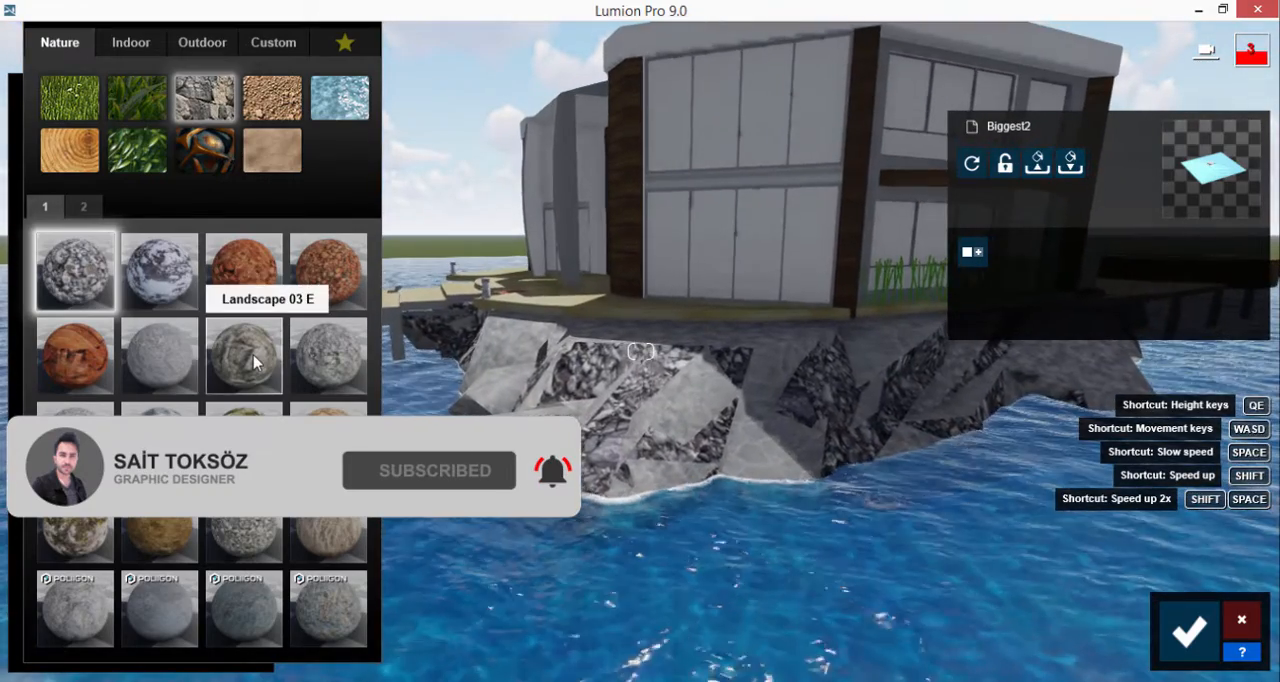
{"action": "left_click", "coordinate": [250, 355]}
Step: Apply the rock material Landscape 03 E to the Stone_Vein_Gray faces of the island
{"action": "left_click", "coordinate": [604, 343]}
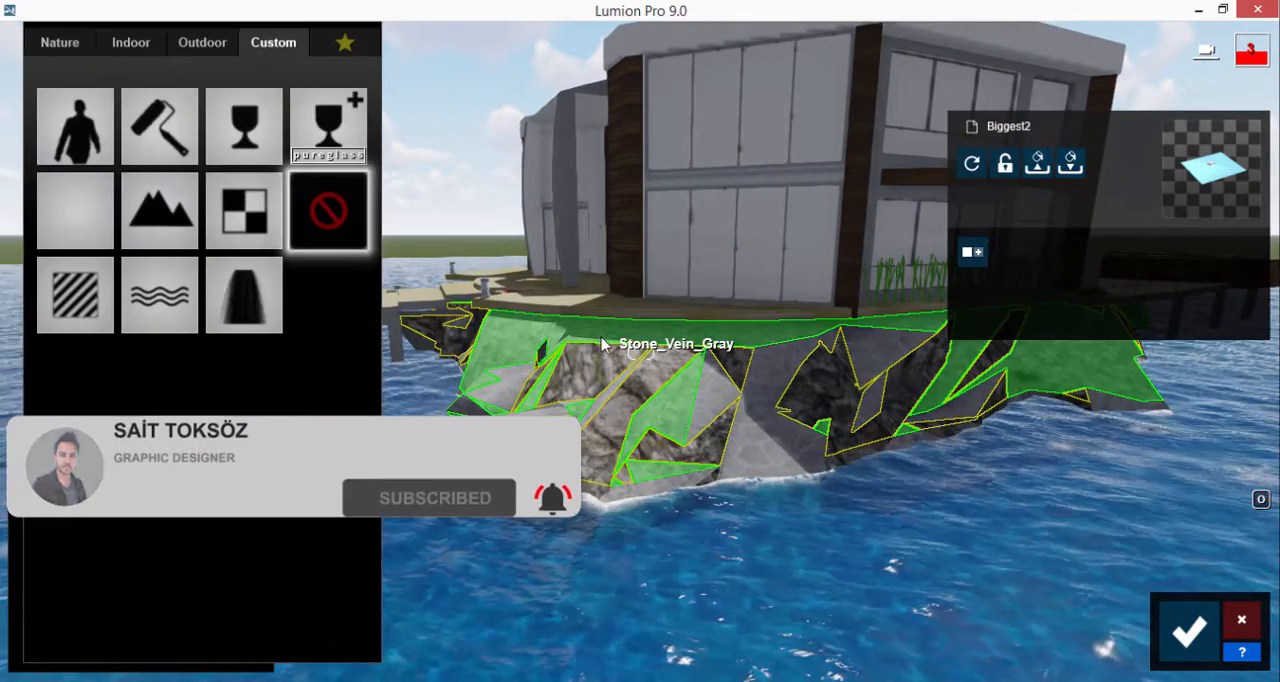
{"action": "left_click", "coordinate": [72, 46]}
{"action": "left_click", "coordinate": [204, 97]}
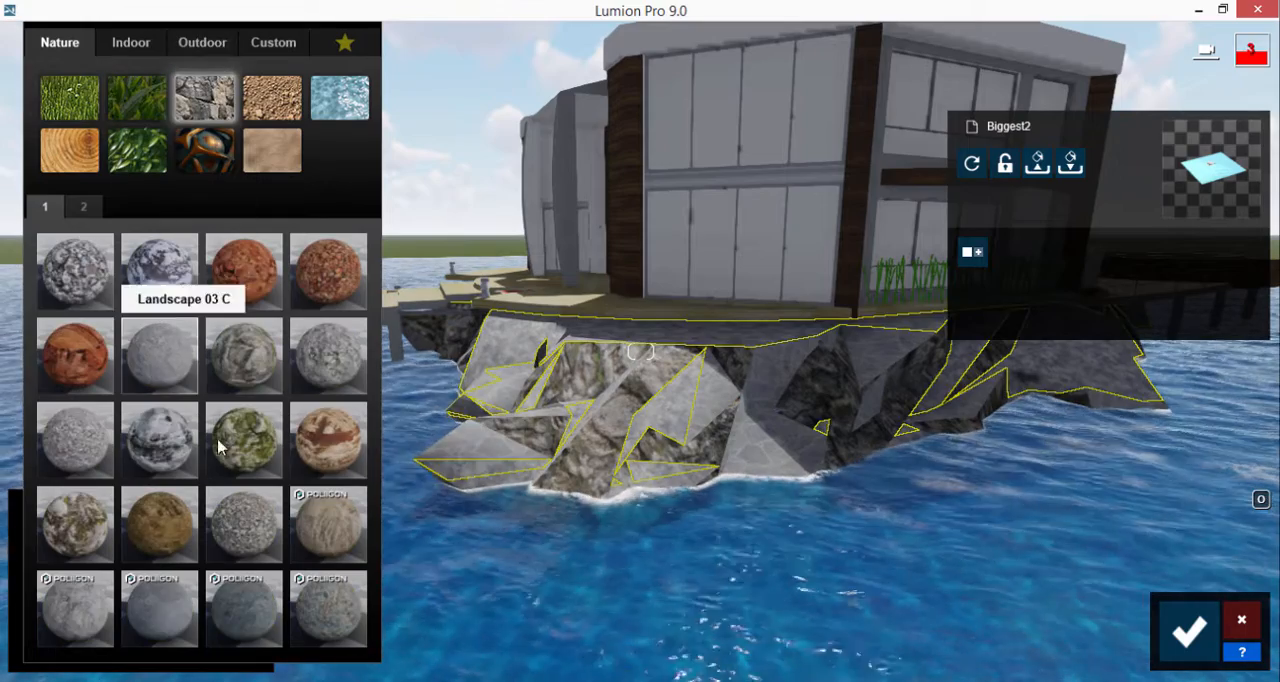
Step: Apply the rock material Landscape 03 E to the remaining light grey faces of the island
{"action": "left_click", "coordinate": [487, 443]}
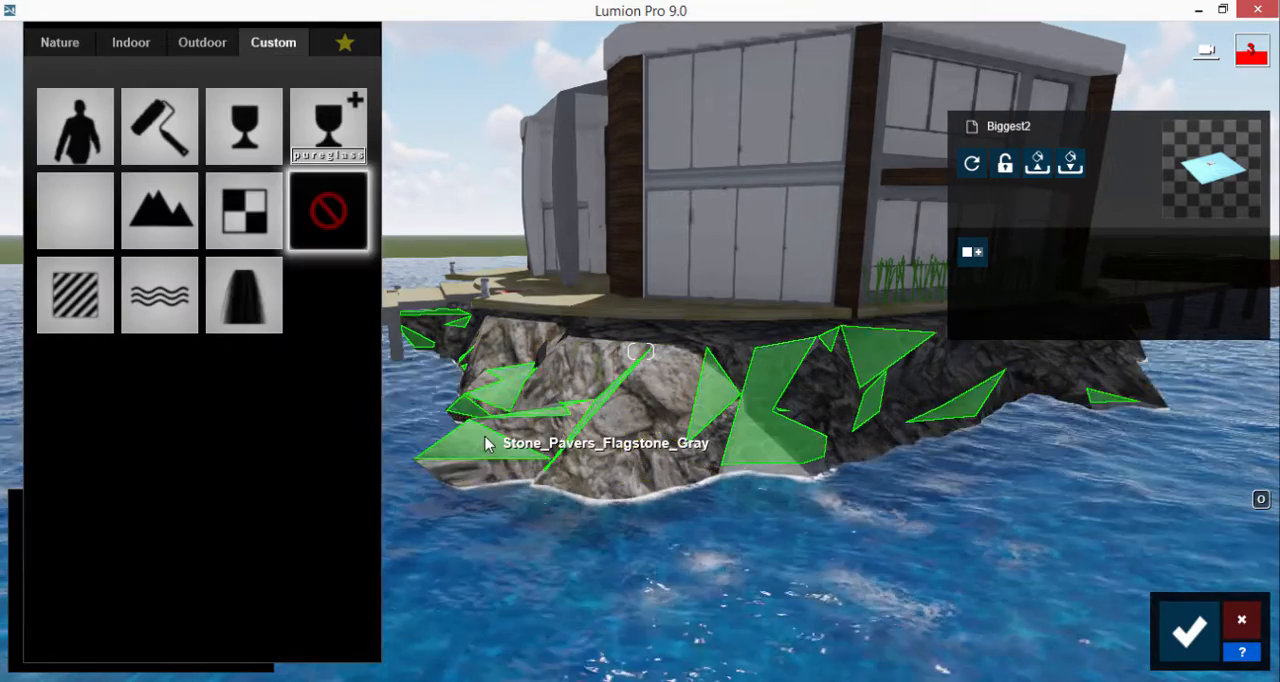
{"action": "left_click", "coordinate": [68, 48]}
{"action": "left_click", "coordinate": [203, 105]}
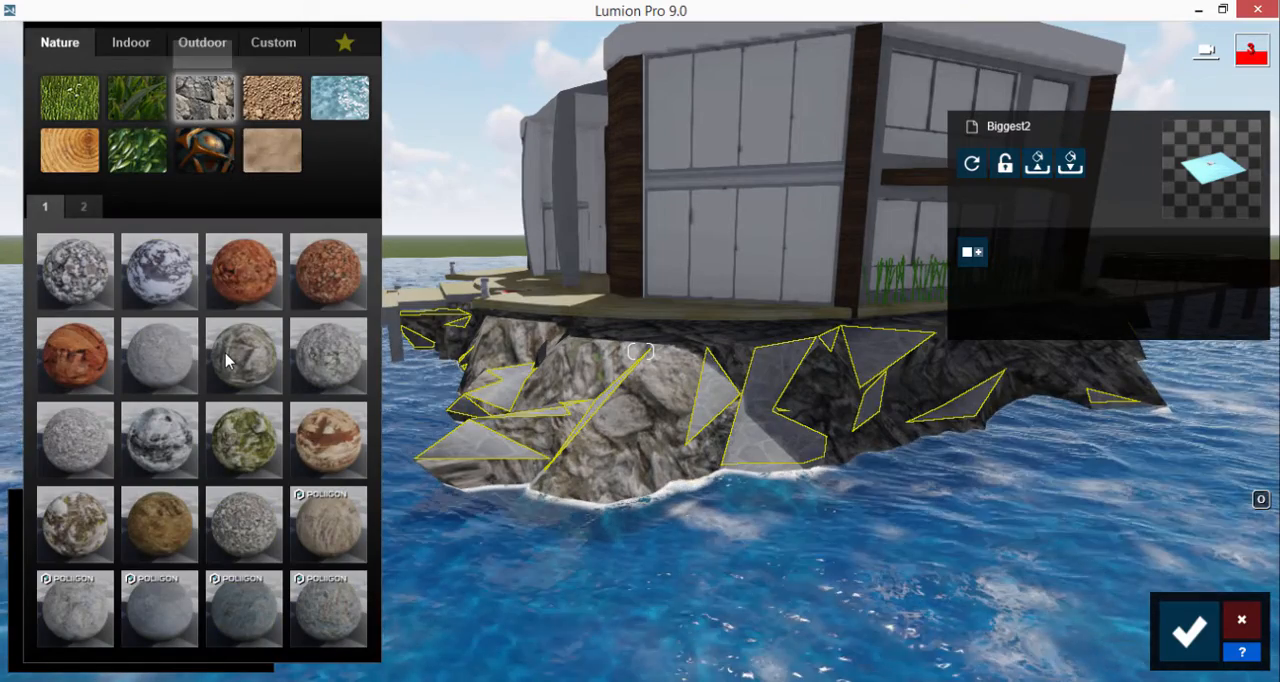
{"action": "left_click", "coordinate": [228, 362]}
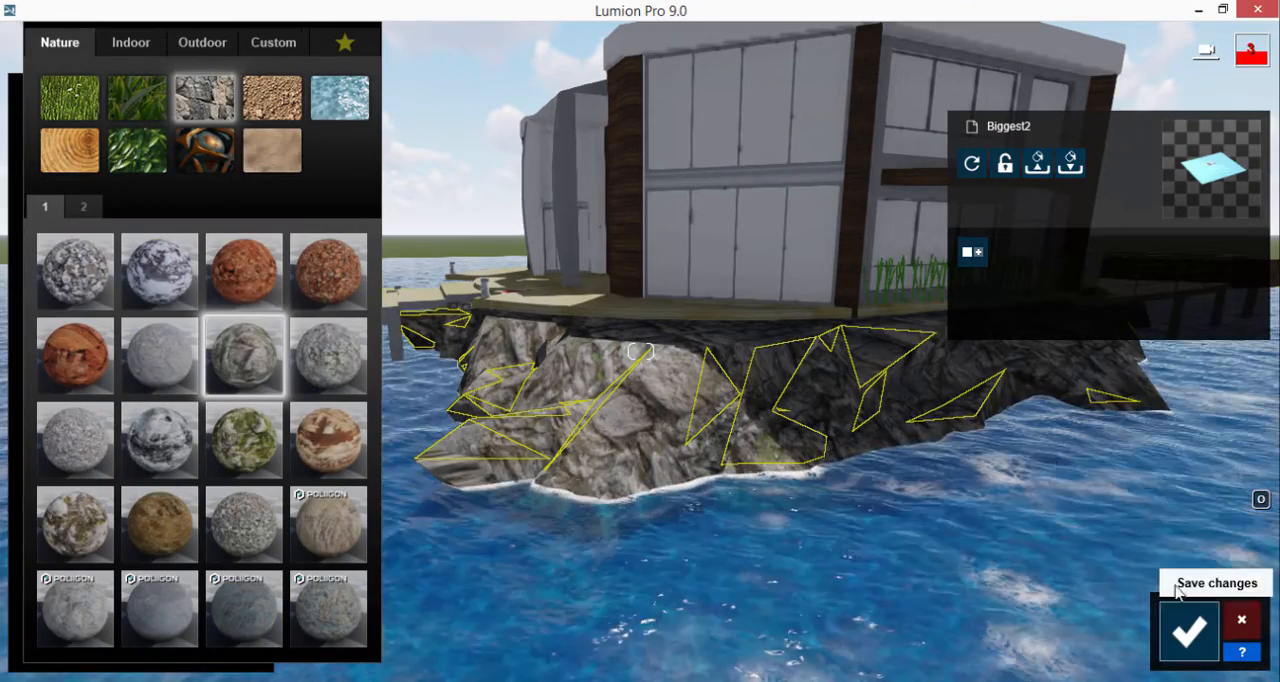
Step: Make the window panes Glass, reduce their transparency to 0.3 and slightly increase their reflectivity
{"action": "left_click", "coordinate": [737, 234]}
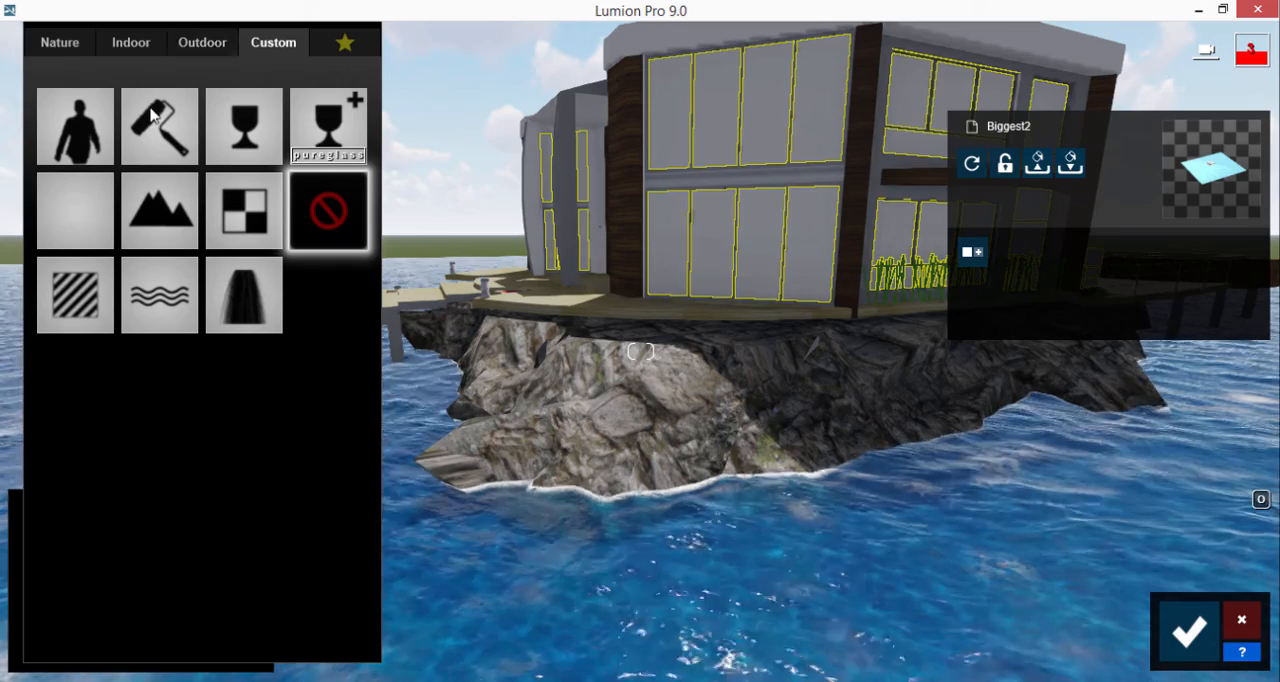
{"action": "left_click", "coordinate": [246, 125]}
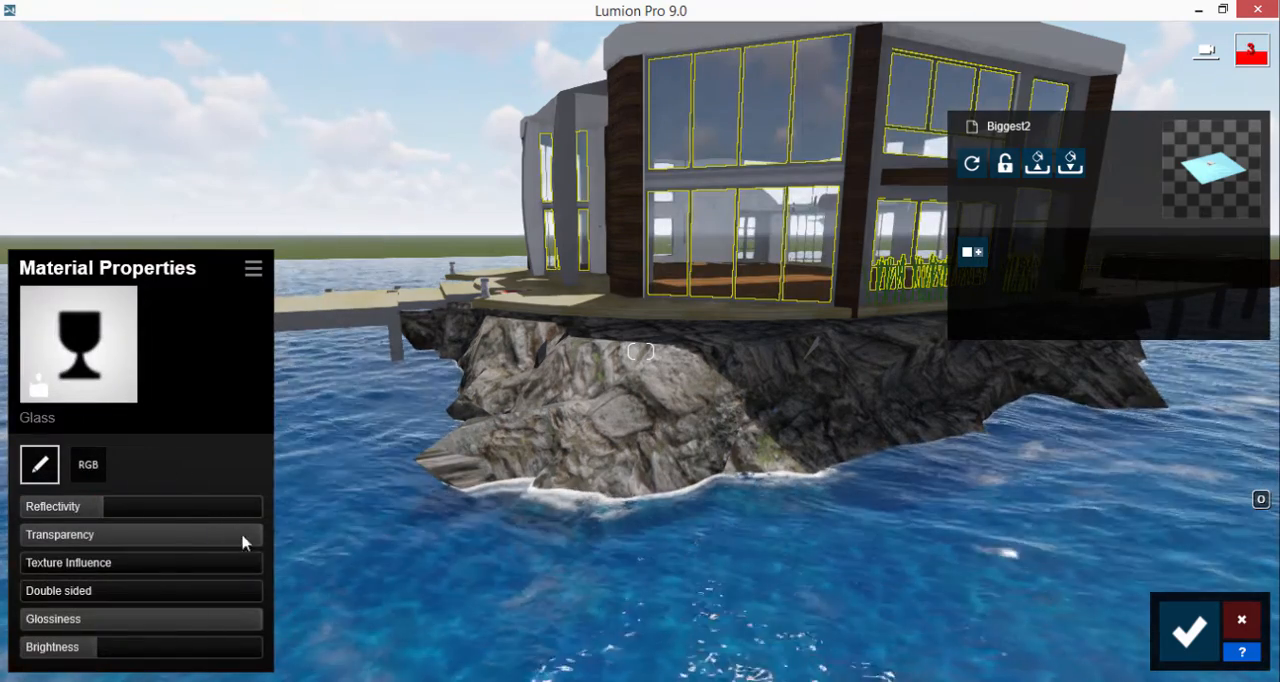
{"action": "left_click_drag", "start_coordinate": [242, 542], "coordinate": [189, 533]}
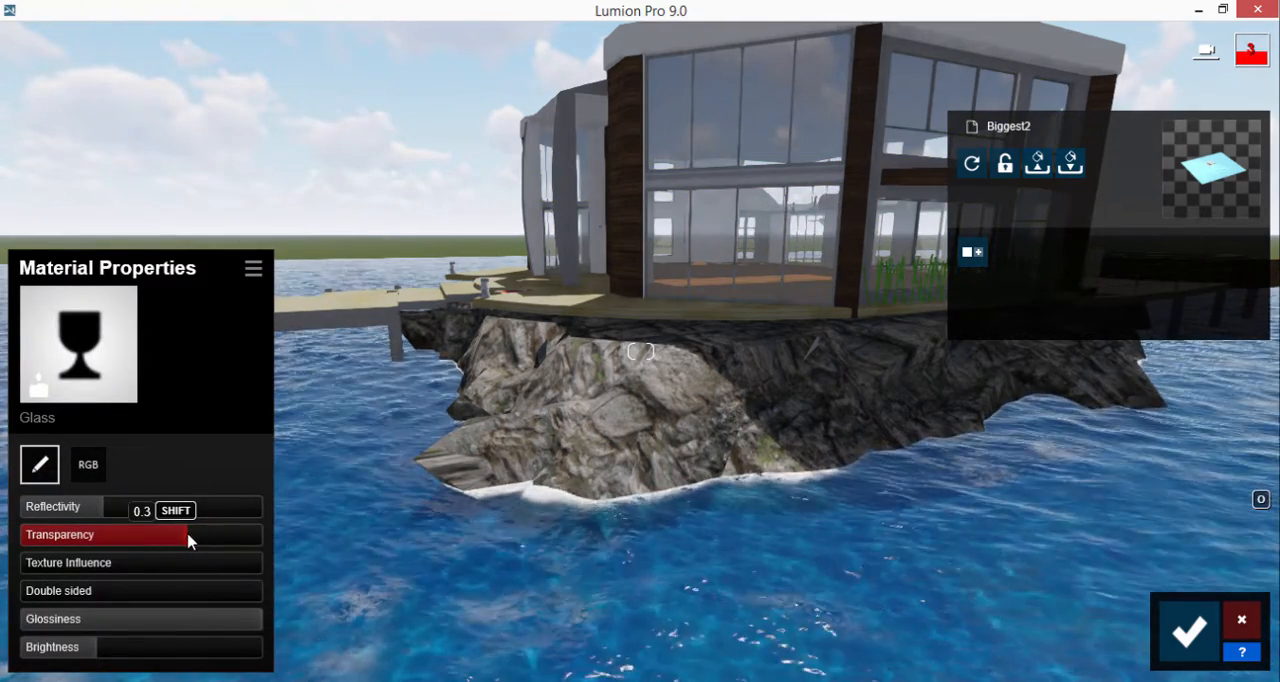
{"action": "left_click_drag", "start_coordinate": [112, 511], "coordinate": [130, 512]}
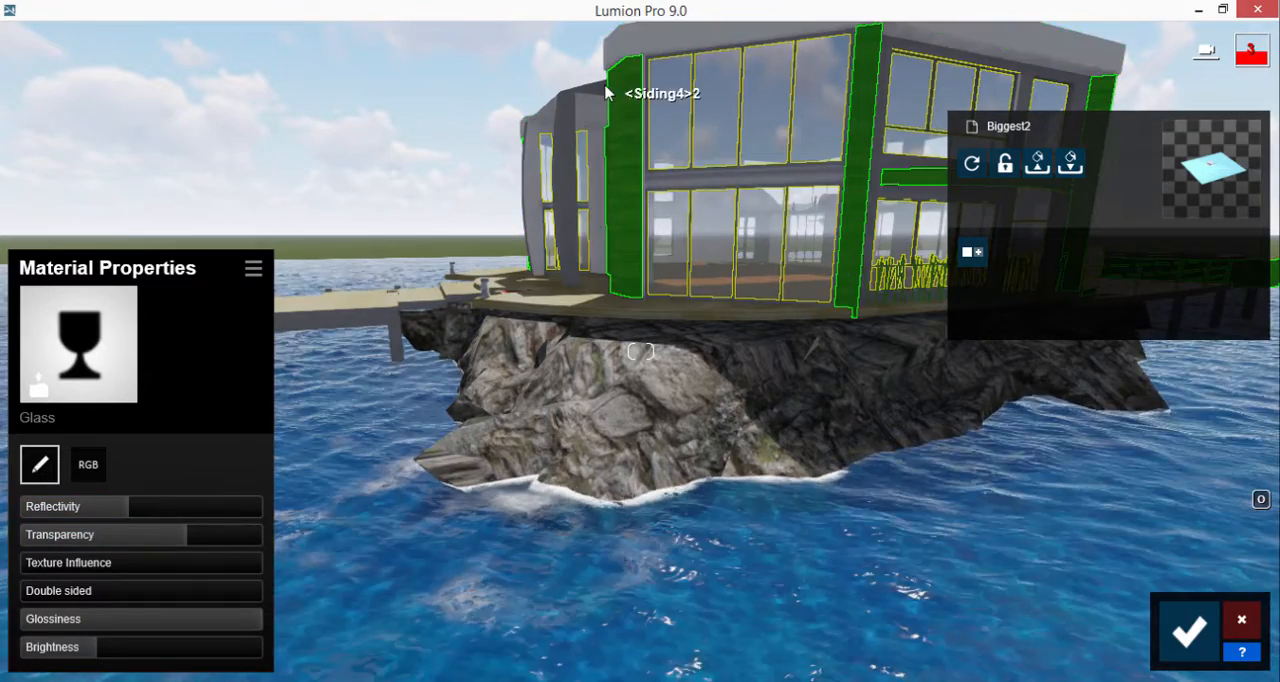
Step: Apply the outdoor wood material Wood 016 1024 to the dark wood siding on the facade columns and entrance door
{"action": "key", "text": "w"}
{"action": "right_click_drag", "start_coordinate": [604, 84], "coordinate": [549, 408]}
{"action": "key", "text": "w"}
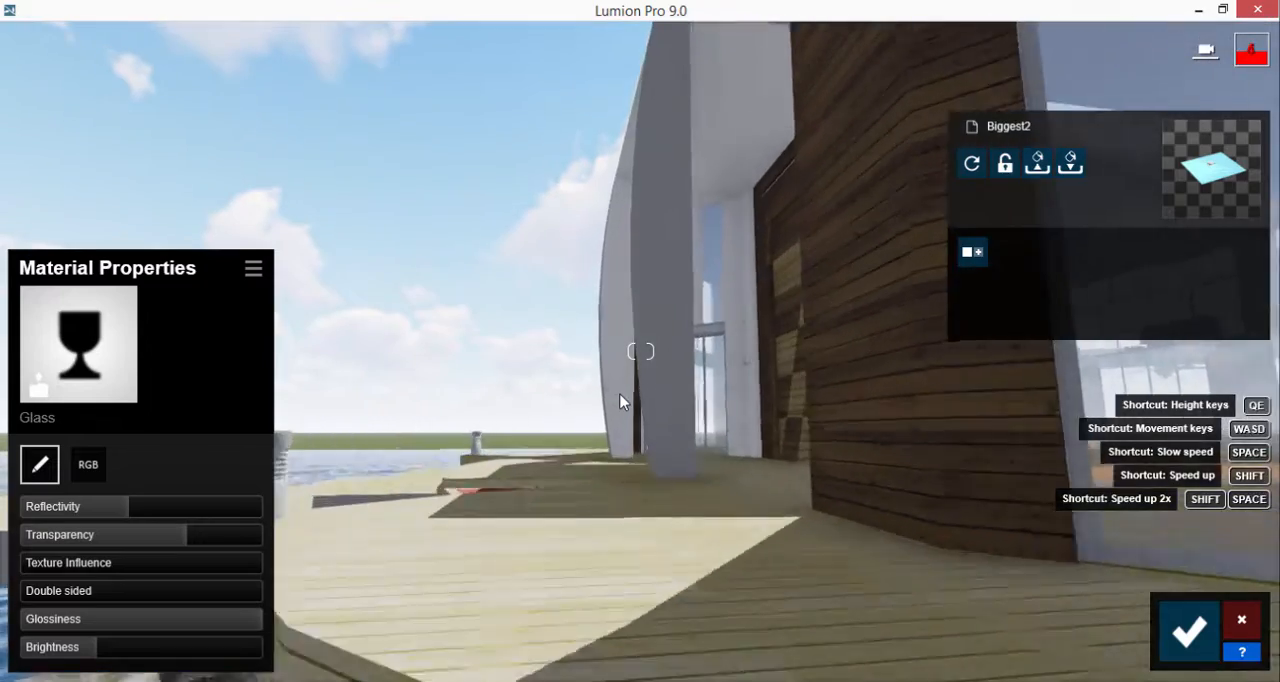
{"action": "key", "text": "w"}
{"action": "right_click_drag", "start_coordinate": [625, 380], "coordinate": [643, 371]}
{"action": "key", "text": "s"}
{"action": "key", "text": "s"}
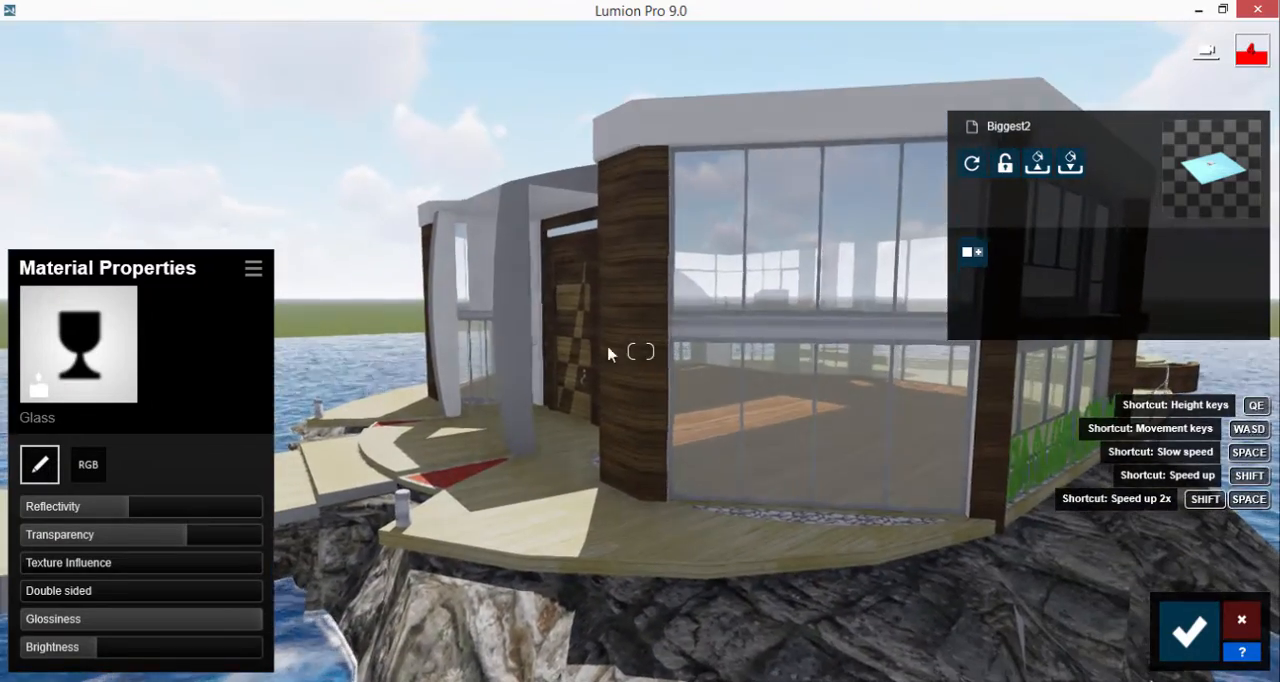
{"action": "left_click", "coordinate": [643, 292]}
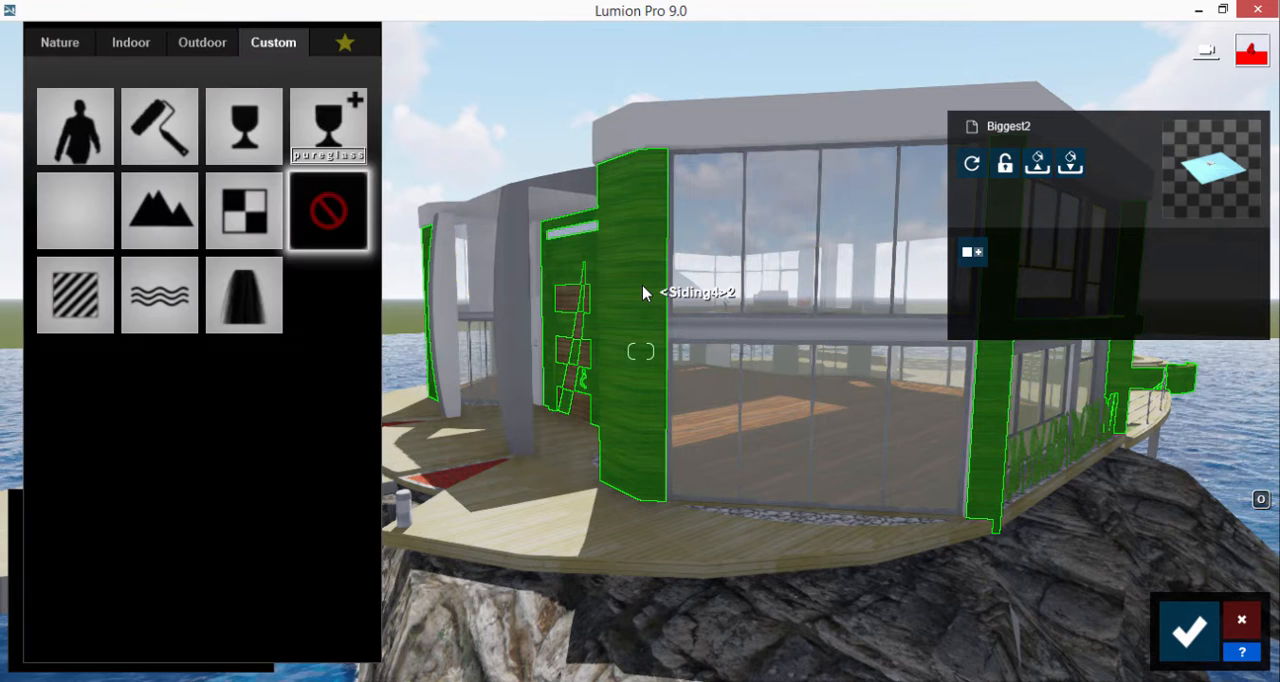
{"action": "left_click", "coordinate": [205, 48]}
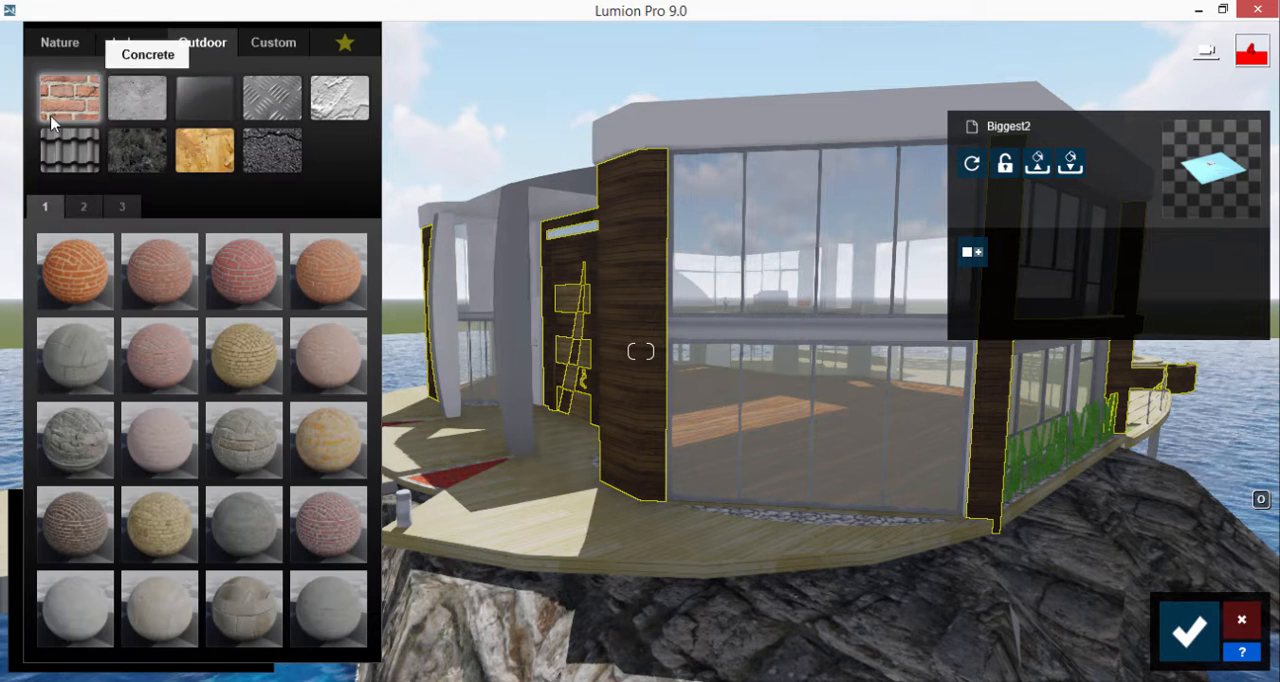
{"action": "left_click", "coordinate": [188, 160]}
{"action": "left_click", "coordinate": [242, 350]}
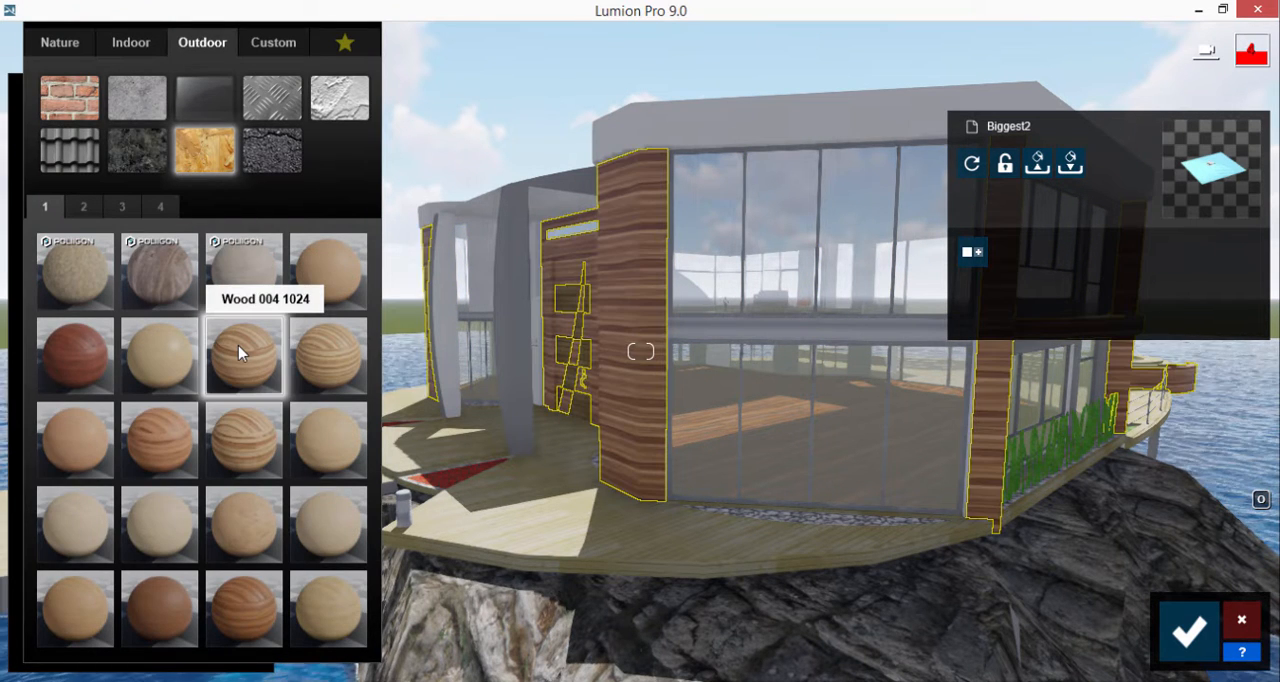
{"action": "left_click", "coordinate": [225, 612]}
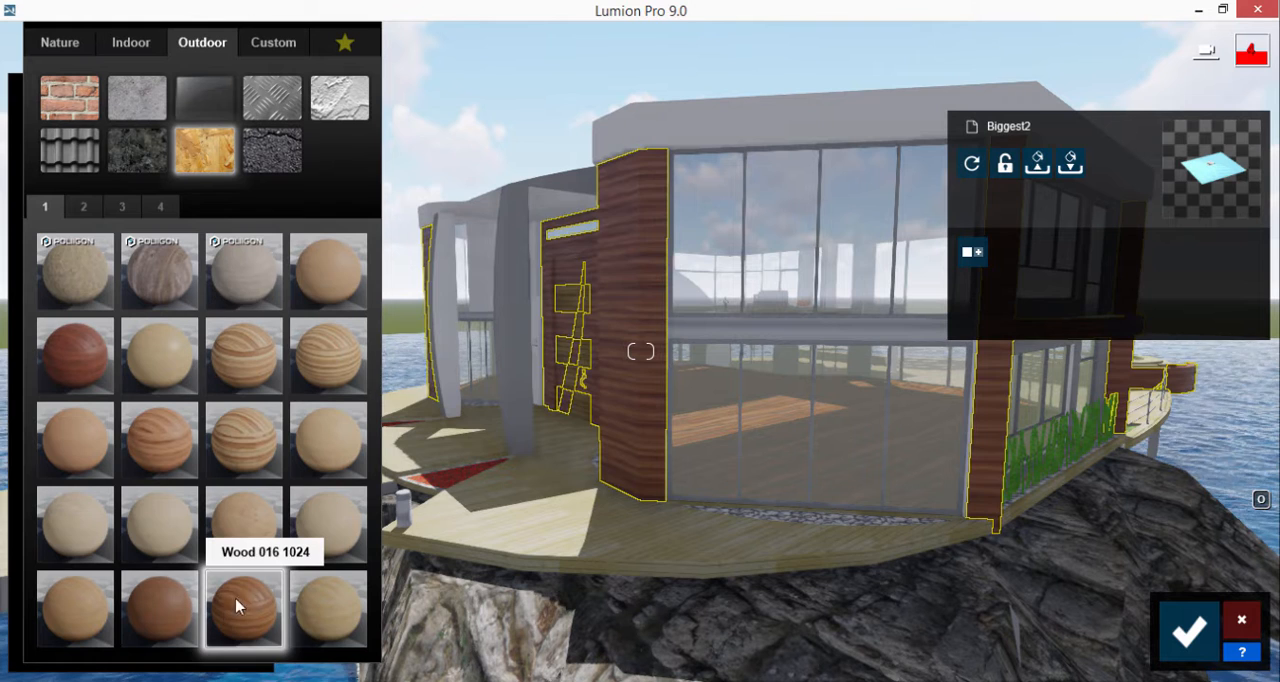
Step: Apply a light outdoor wood material to the decorative inlay panels of the entrance door
{"action": "left_click", "coordinate": [580, 411]}
{"action": "left_click", "coordinate": [202, 44]}
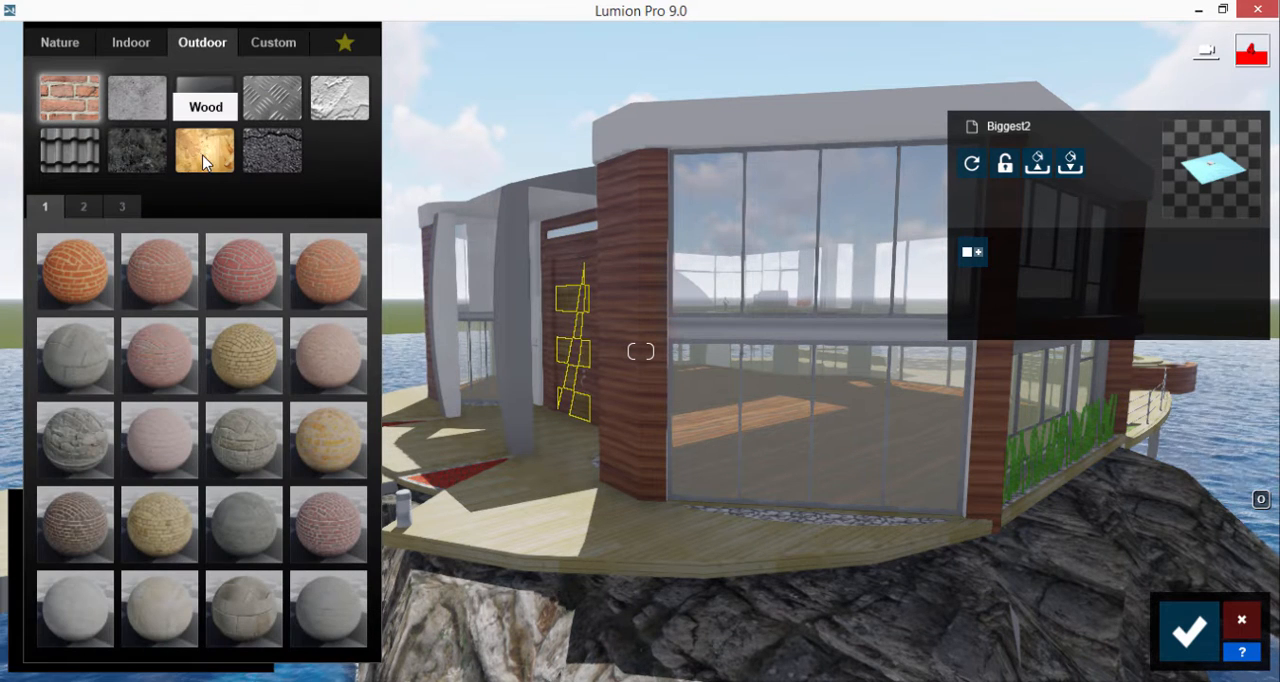
{"action": "left_click", "coordinate": [222, 158]}
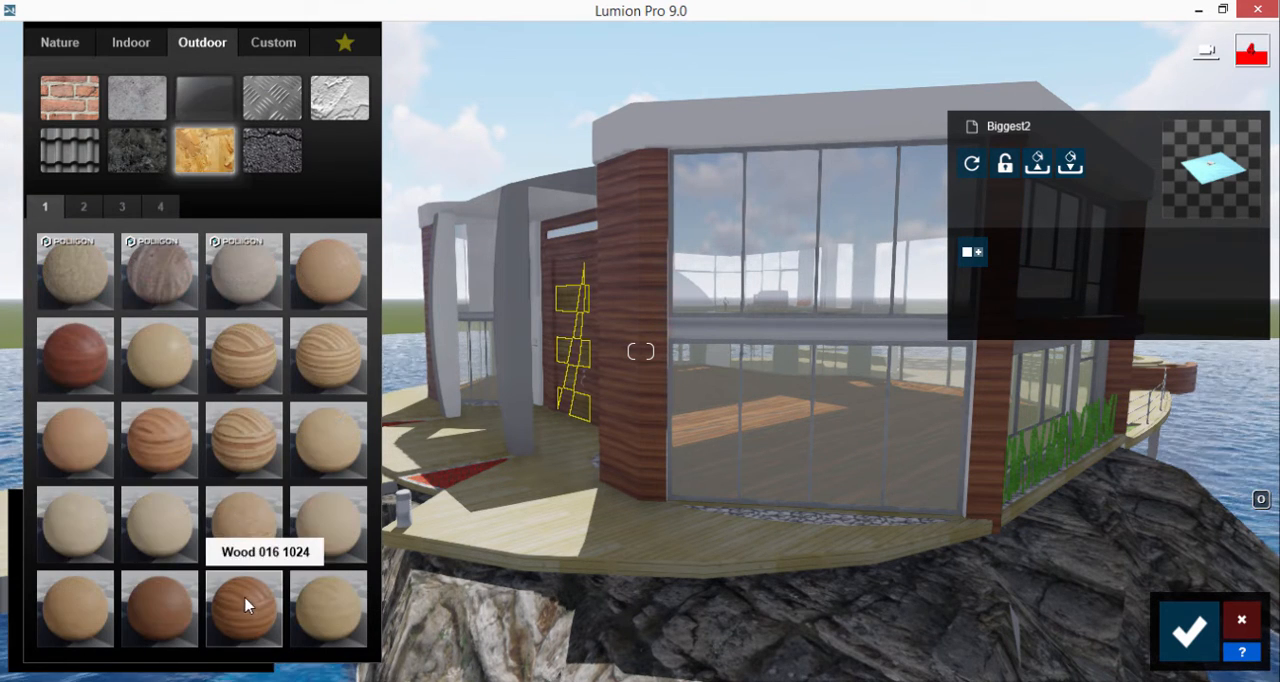
{"action": "left_click", "coordinate": [325, 603]}
{"action": "key", "text": "w"}
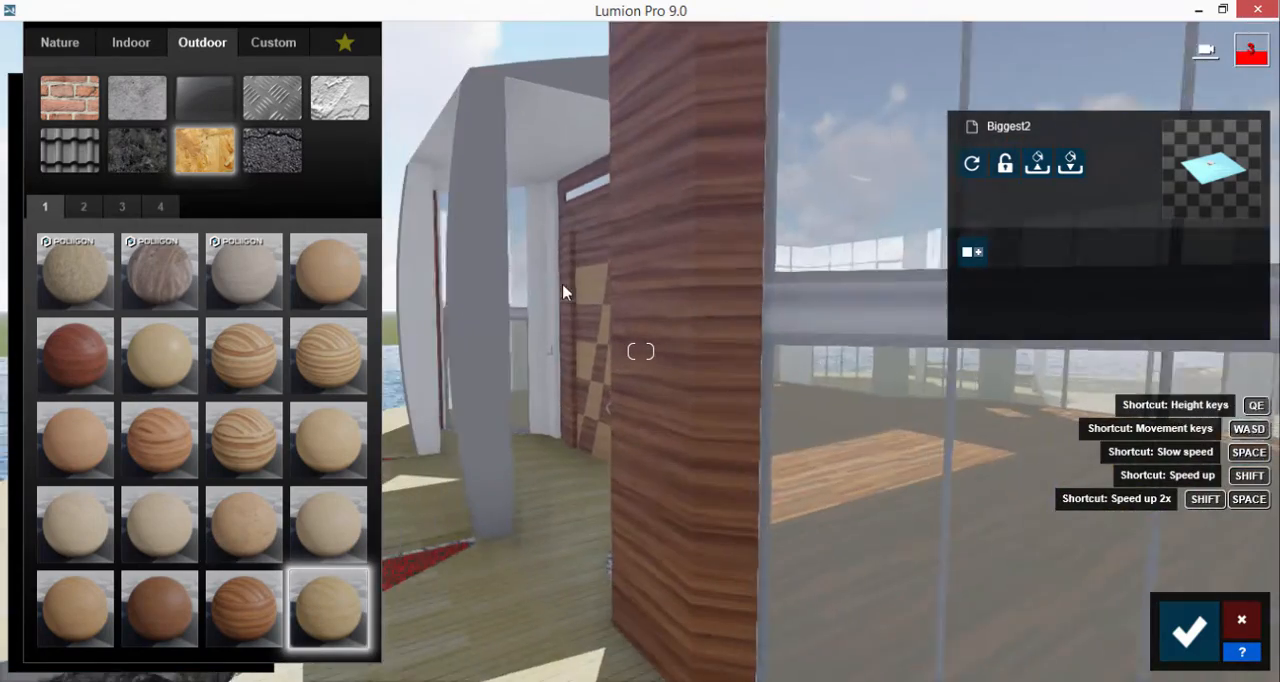
{"action": "key", "text": "s"}
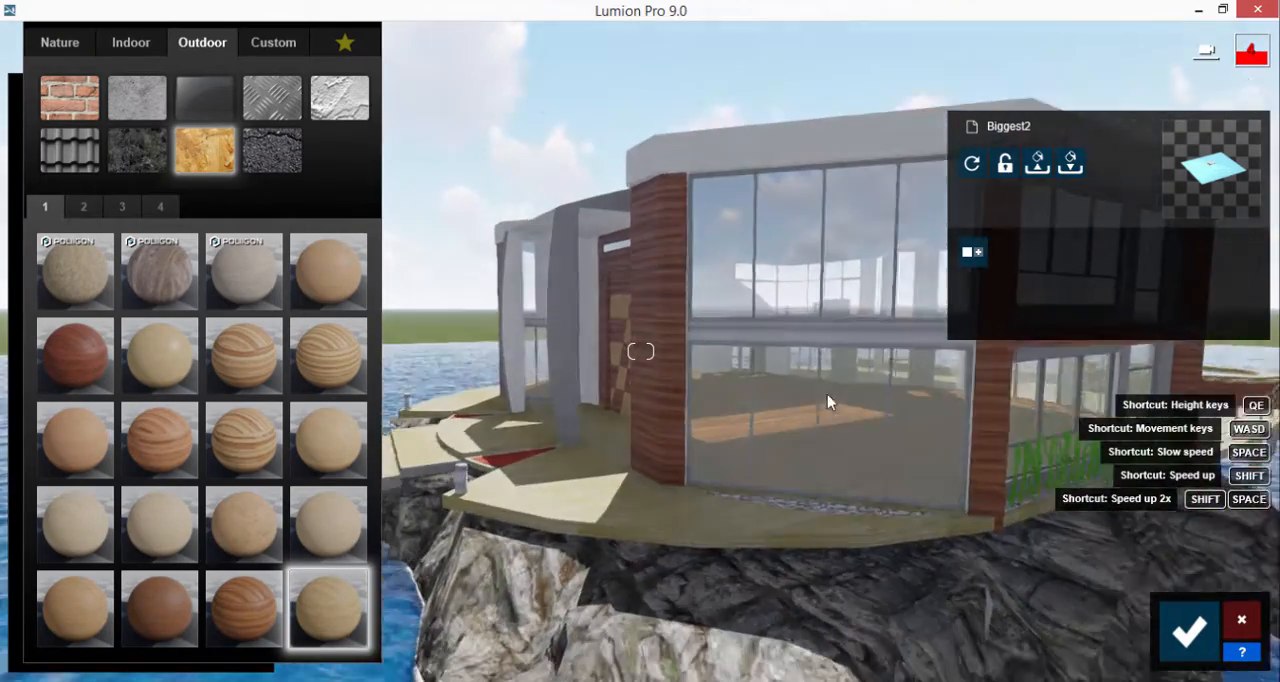
Step: Replace the pebble strip on the deck below the front windows with the Clean Cut Grass 02 material
{"action": "mouse_move", "coordinate": [827, 394]}
{"action": "right_mouse_down"}
{"action": "mouse_move", "coordinate": [876, 409]}
{"action": "mouse_move", "coordinate": [827, 394]}
{"action": "right_mouse_up"}
{"action": "key", "text": "w"}
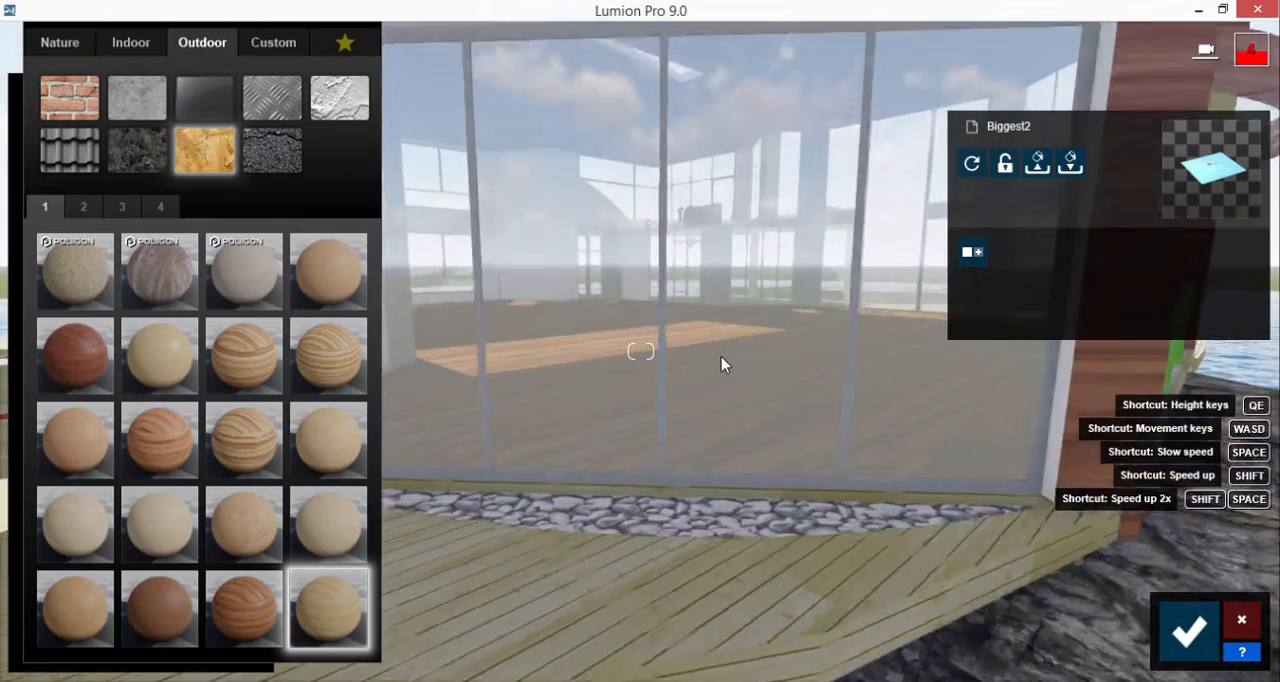
{"action": "key", "text": "w"}
{"action": "right_click_drag", "start_coordinate": [721, 356], "coordinate": [720, 427]}
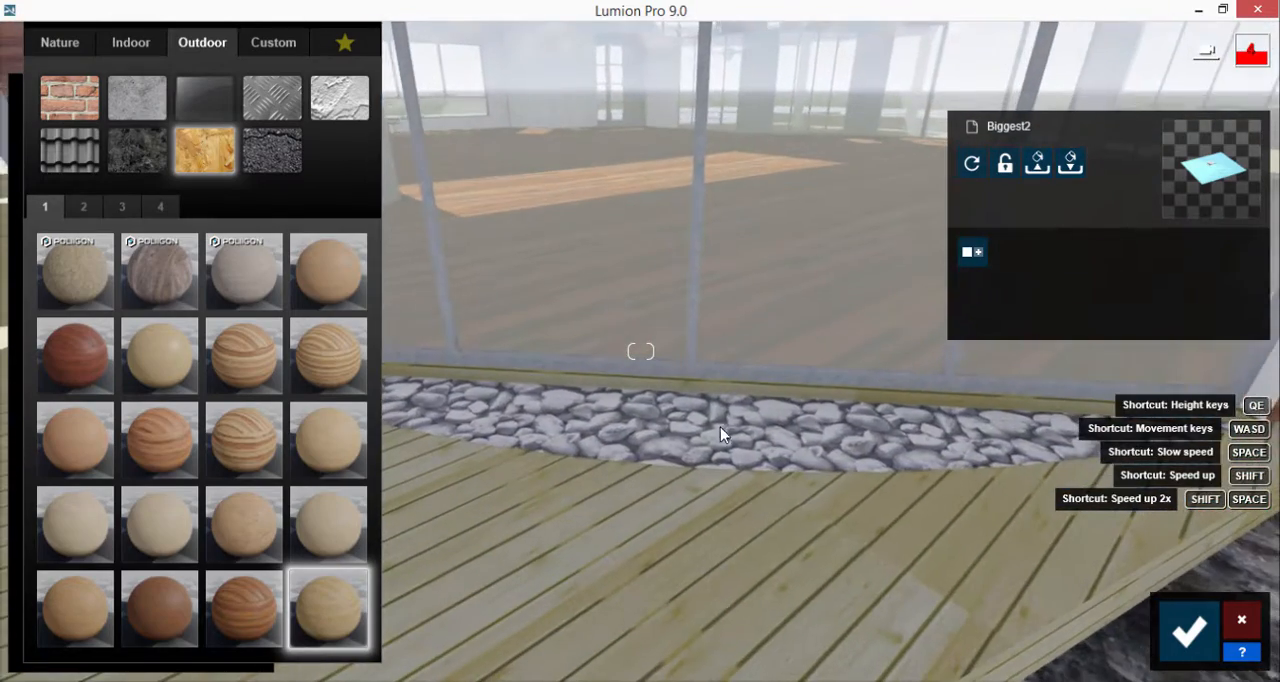
{"action": "left_click", "coordinate": [697, 438]}
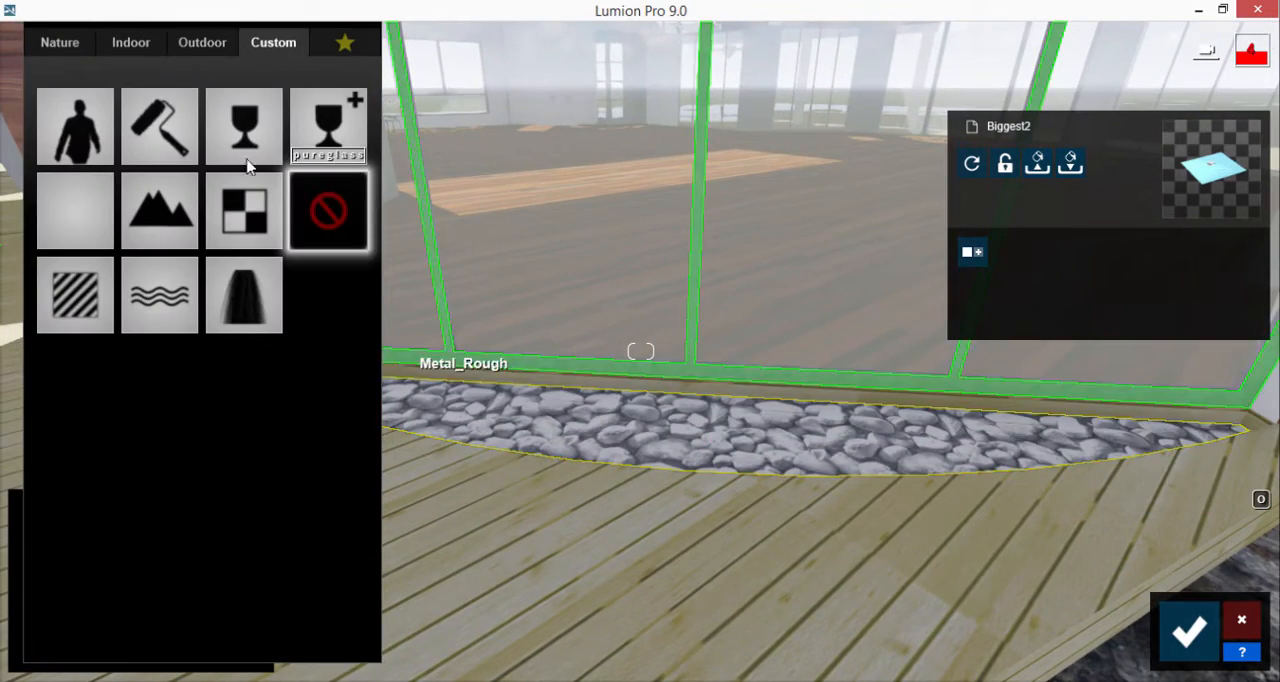
{"action": "left_click", "coordinate": [204, 42]}
{"action": "left_click", "coordinate": [58, 42]}
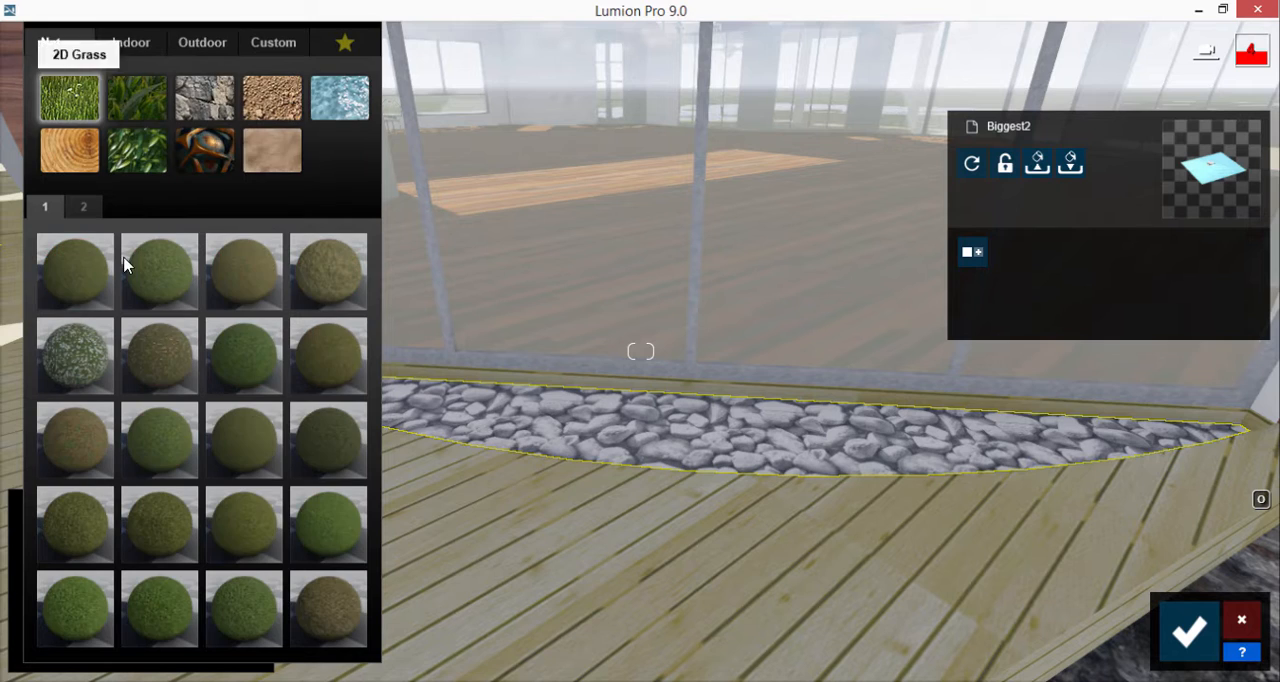
{"action": "left_click", "coordinate": [148, 110]}
{"action": "left_click", "coordinate": [333, 369]}
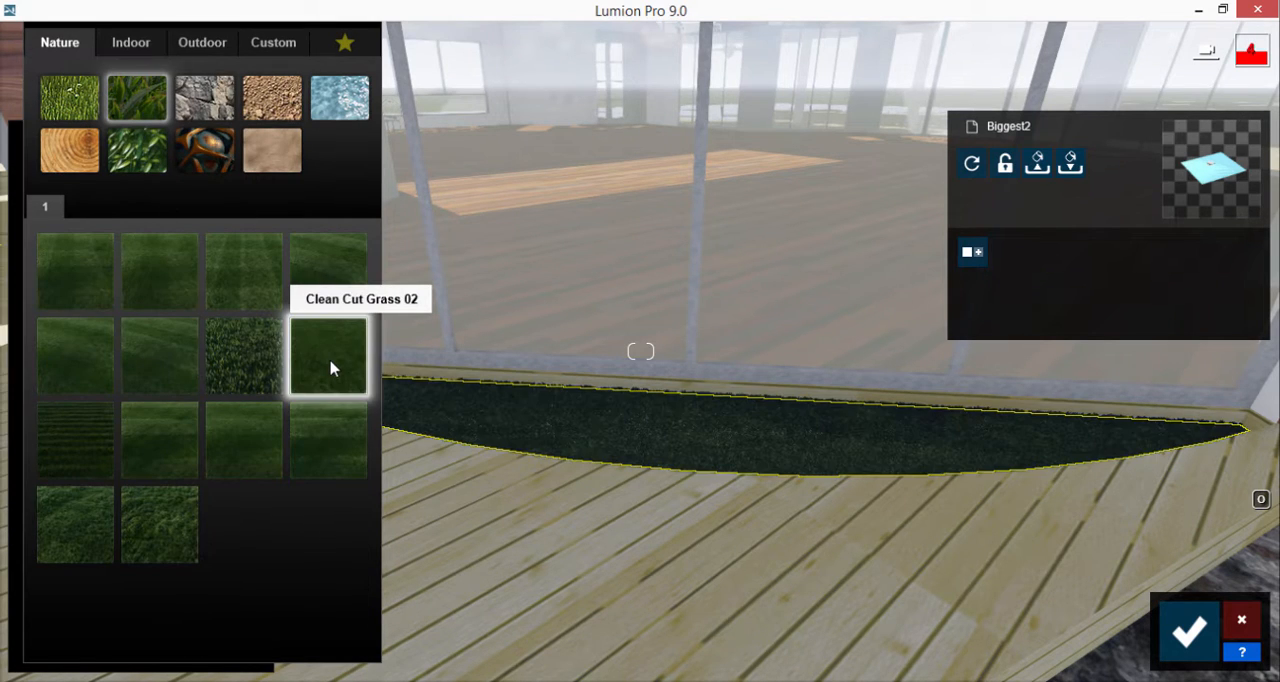
{"action": "key", "text": "s"}
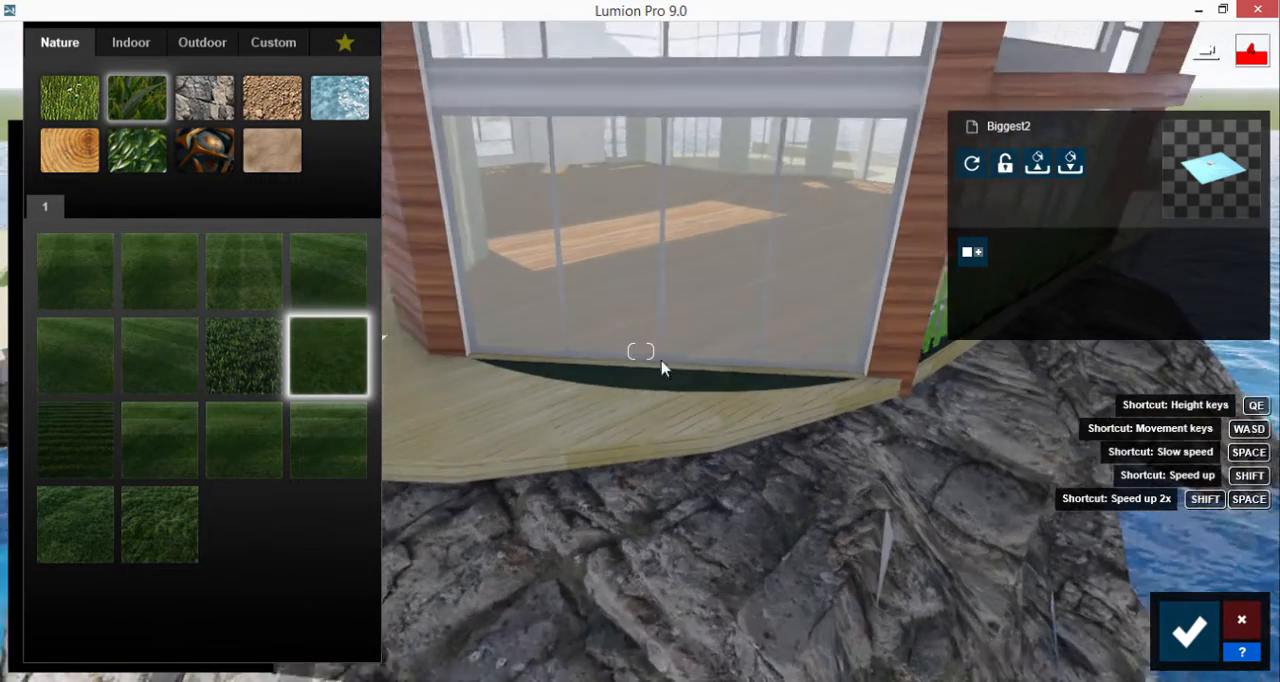
{"action": "left_click", "coordinate": [1187, 638]}
Step: Try the Invisible material on the curved columns beside the house entrance
{"action": "key", "text": "s"}
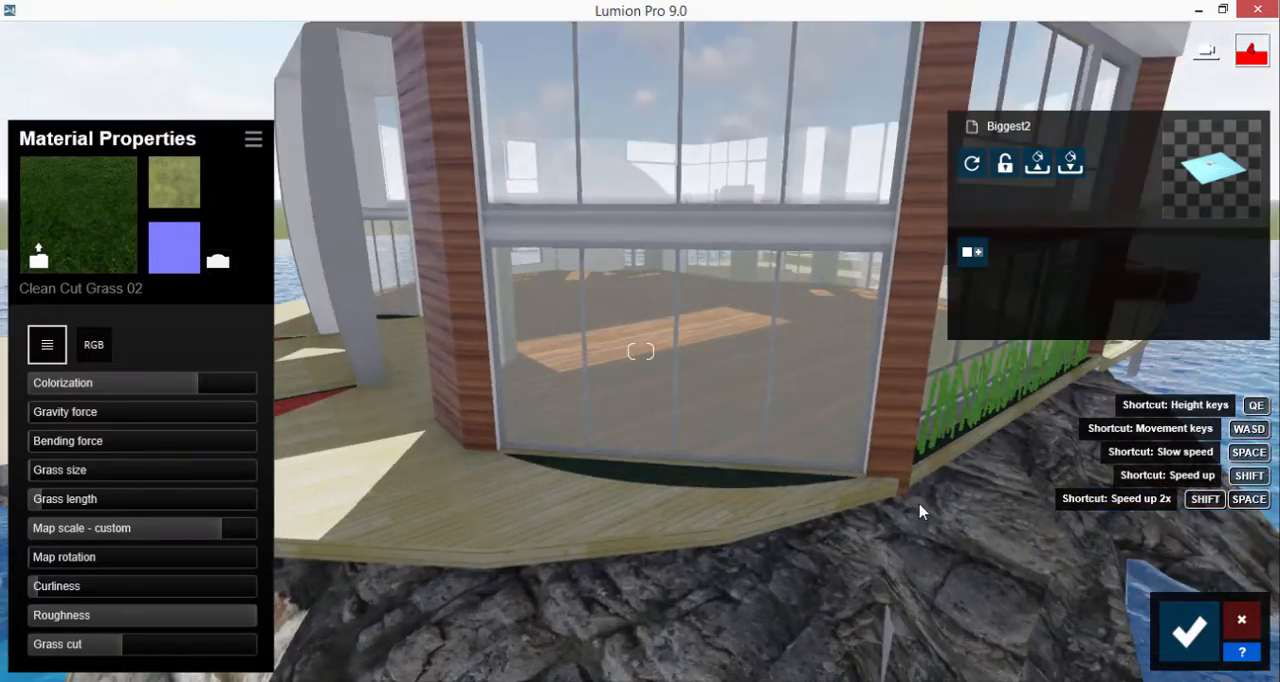
{"action": "key", "text": "s"}
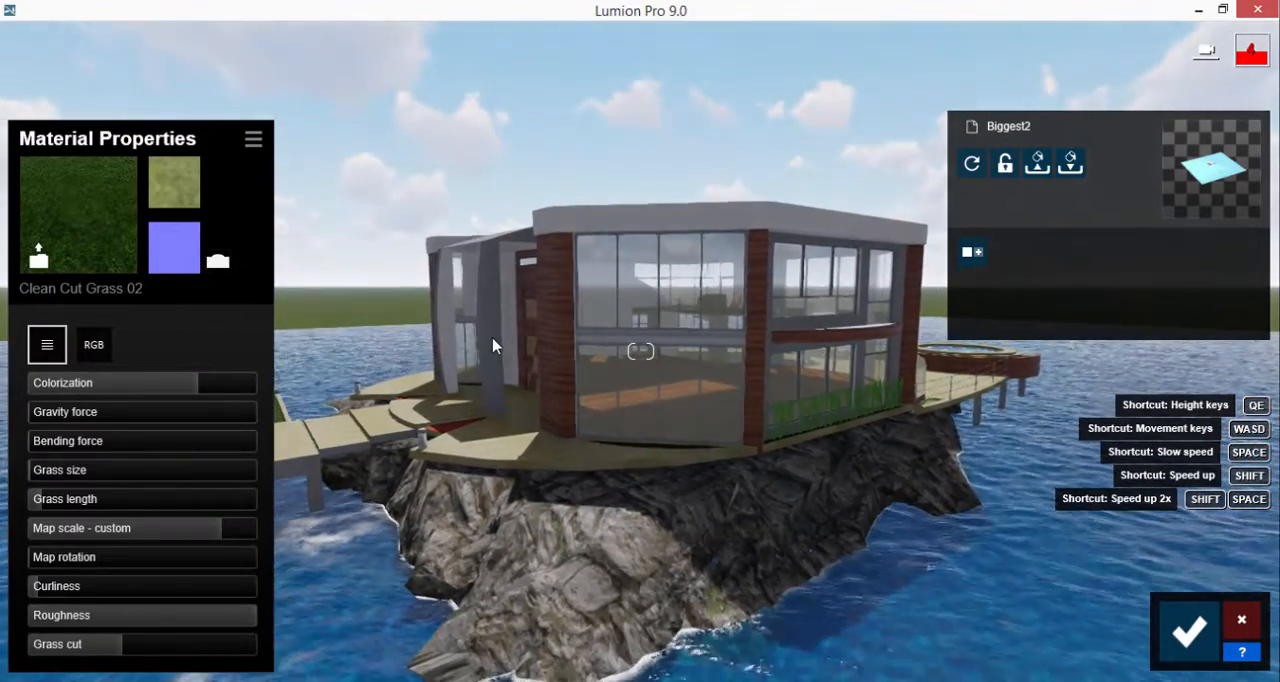
{"action": "key", "text": "w"}
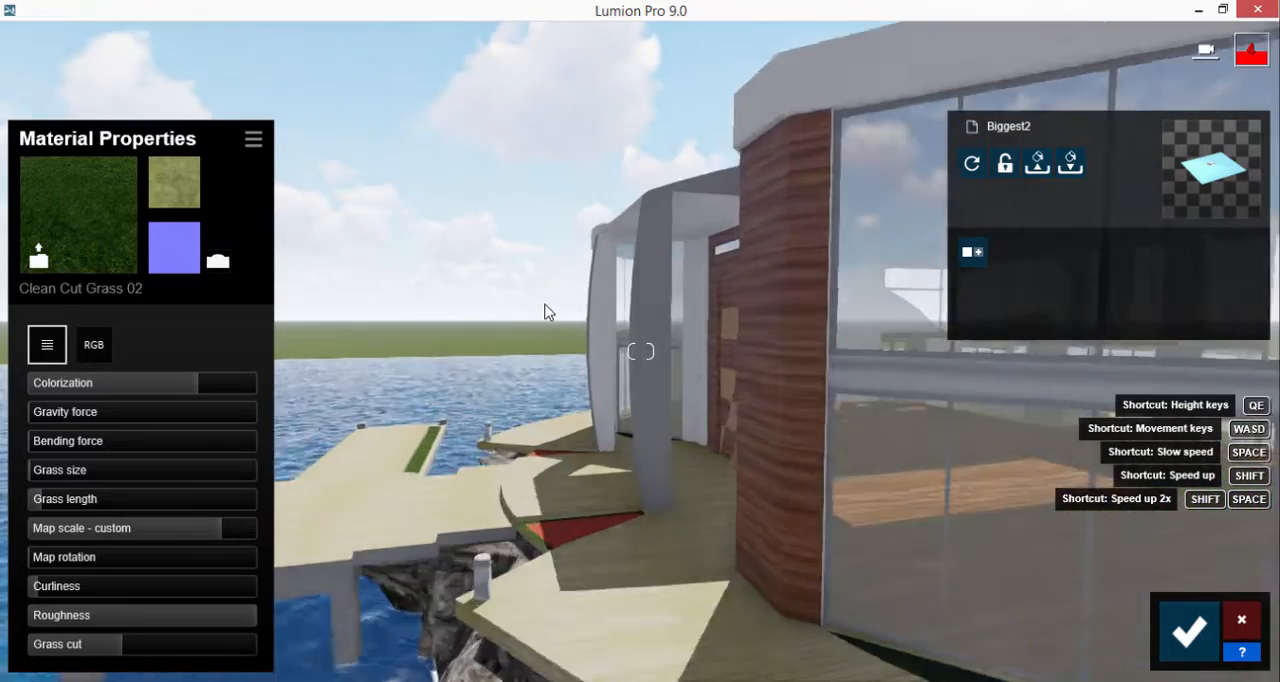
{"action": "key", "text": "w"}
{"action": "right_click_drag", "start_coordinate": [646, 340], "coordinate": [664, 253]}
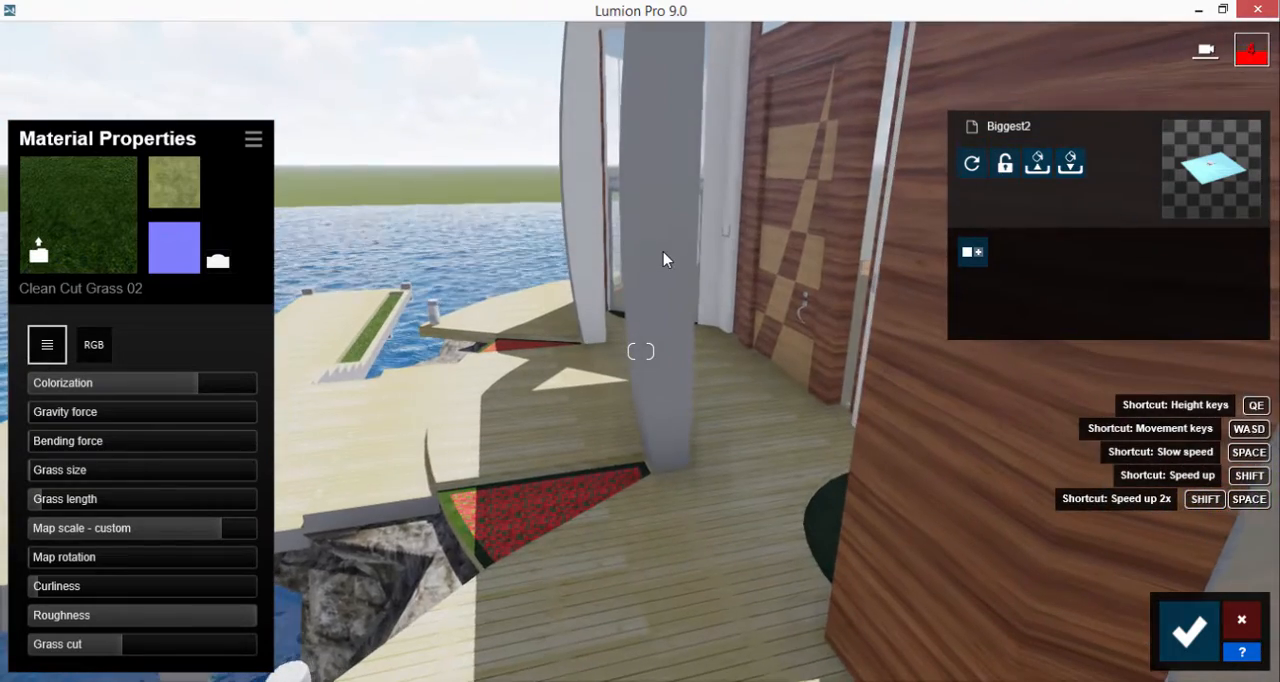
{"action": "left_click", "coordinate": [650, 200]}
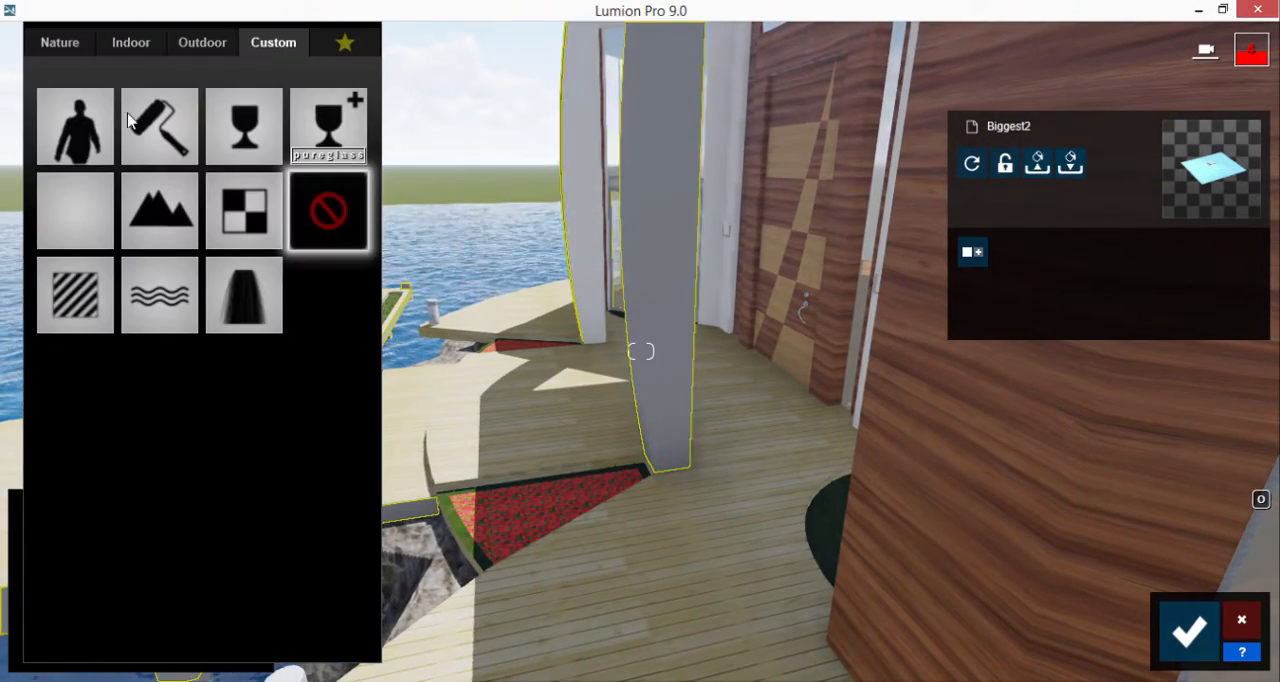
{"action": "left_click", "coordinate": [83, 199]}
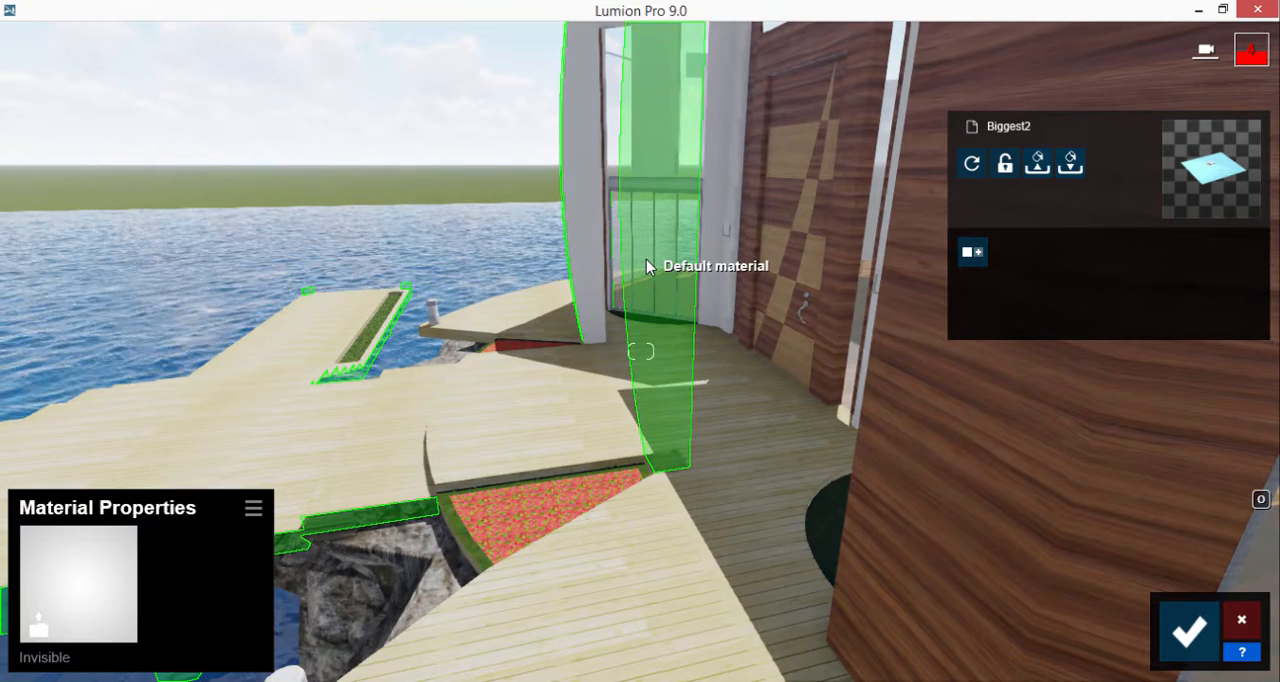
Step: Apply a plain white custom colour material to the curved entrance columns
{"action": "left_click", "coordinate": [109, 569]}
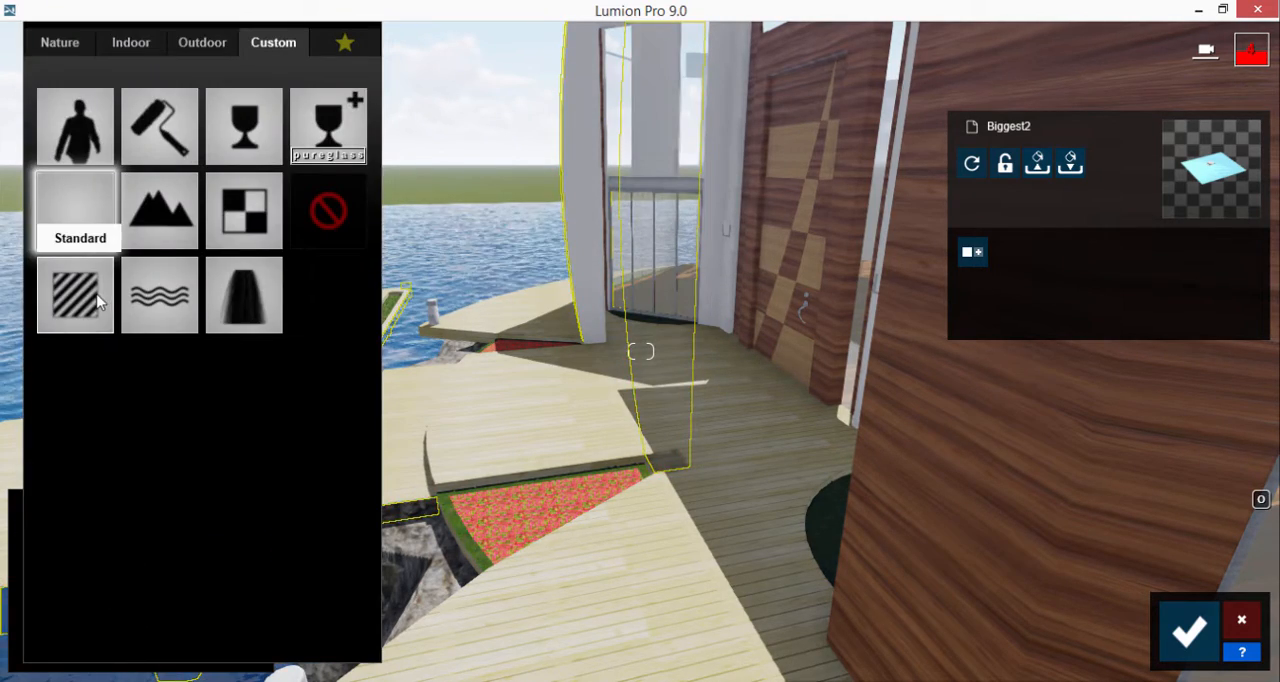
{"action": "left_click", "coordinate": [80, 204]}
{"action": "left_click", "coordinate": [95, 250]}
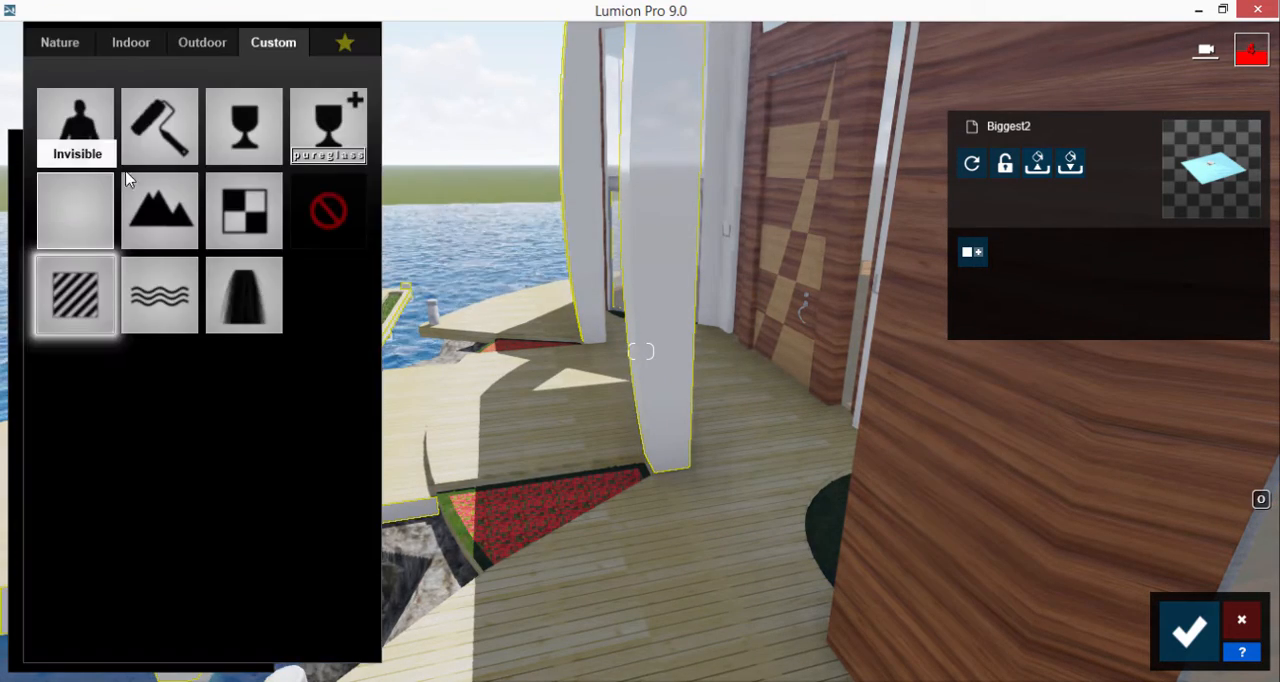
{"action": "left_click", "coordinate": [183, 124]}
Step: Replace the red flower beds on the entrance deck with Clean Cut Grass 02 and save the material changes
{"action": "left_click", "coordinate": [503, 514]}
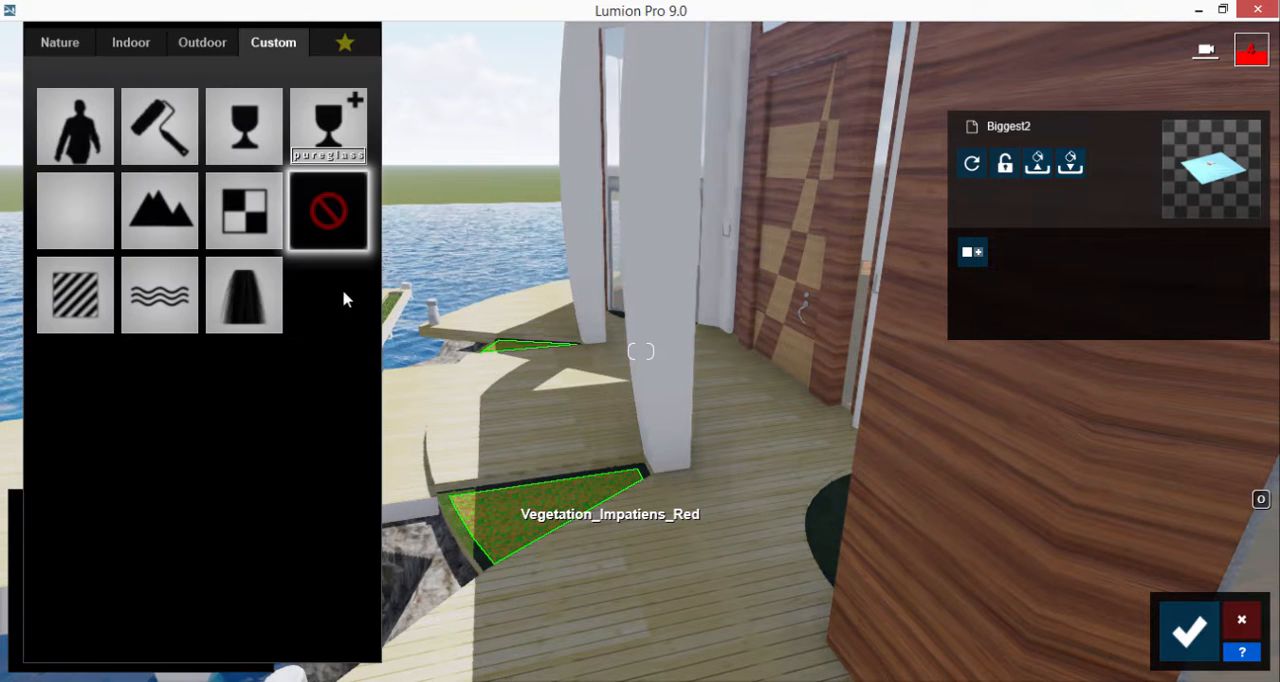
{"action": "left_click", "coordinate": [59, 42]}
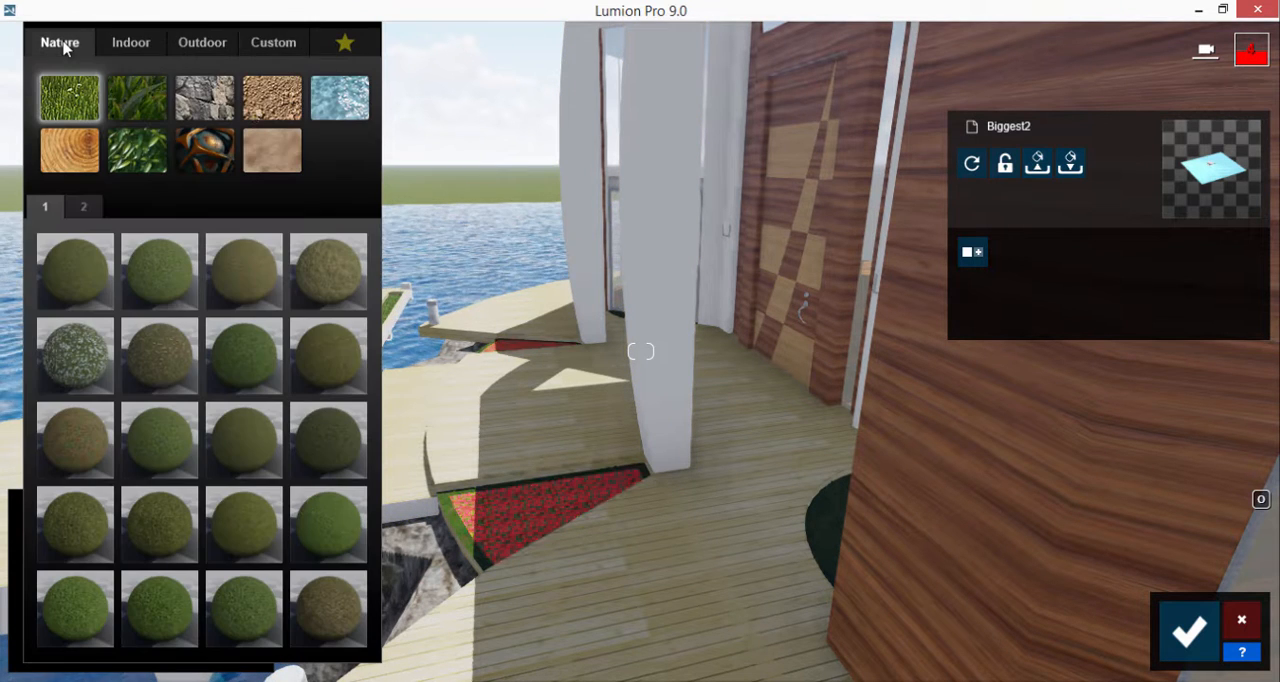
{"action": "left_click", "coordinate": [137, 97]}
{"action": "left_click", "coordinate": [321, 358]}
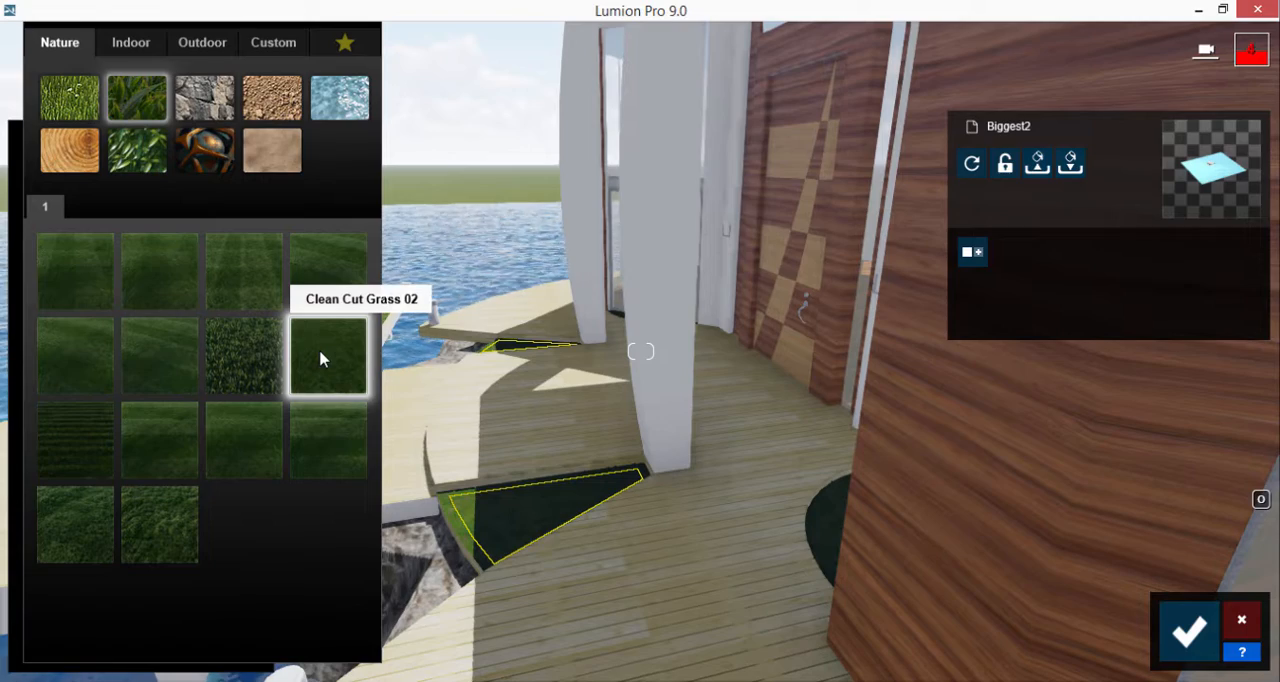
{"action": "right_click_drag", "start_coordinate": [480, 248], "coordinate": [470, 255]}
{"action": "scroll", "coordinate": [467, 248], "scroll_direction": "down", "scroll_amount": 6}
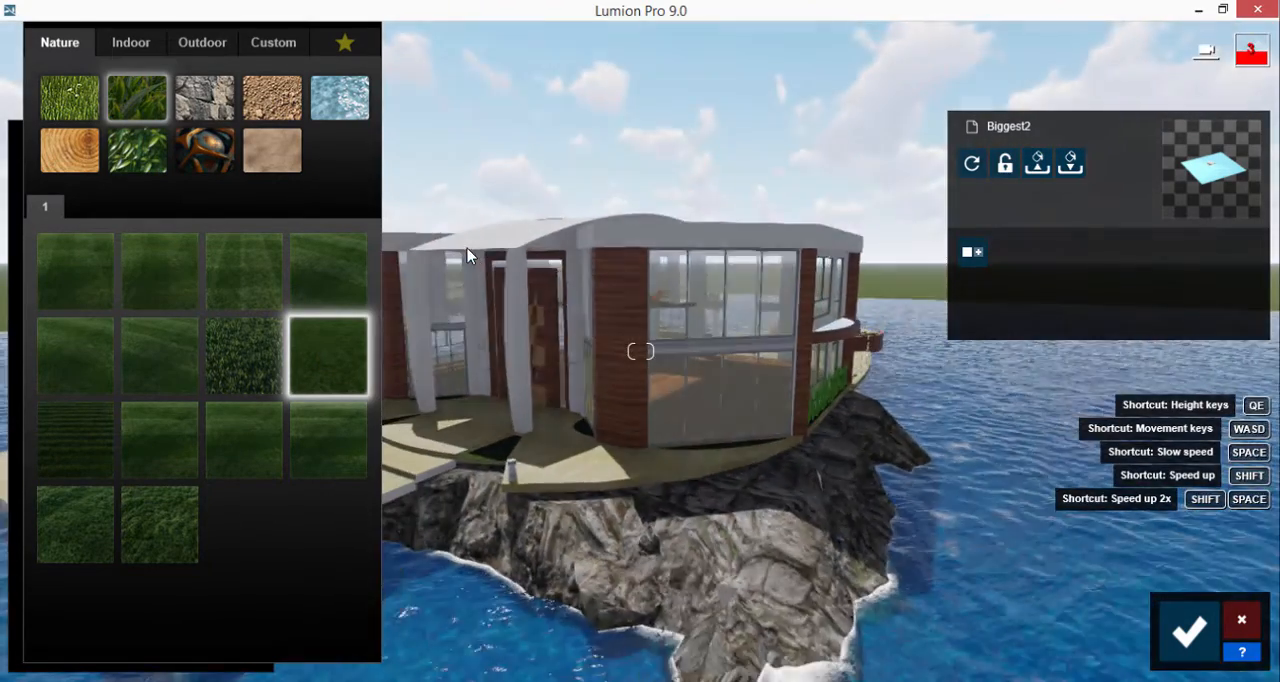
{"action": "right_click_drag", "start_coordinate": [462, 304], "coordinate": [450, 308]}
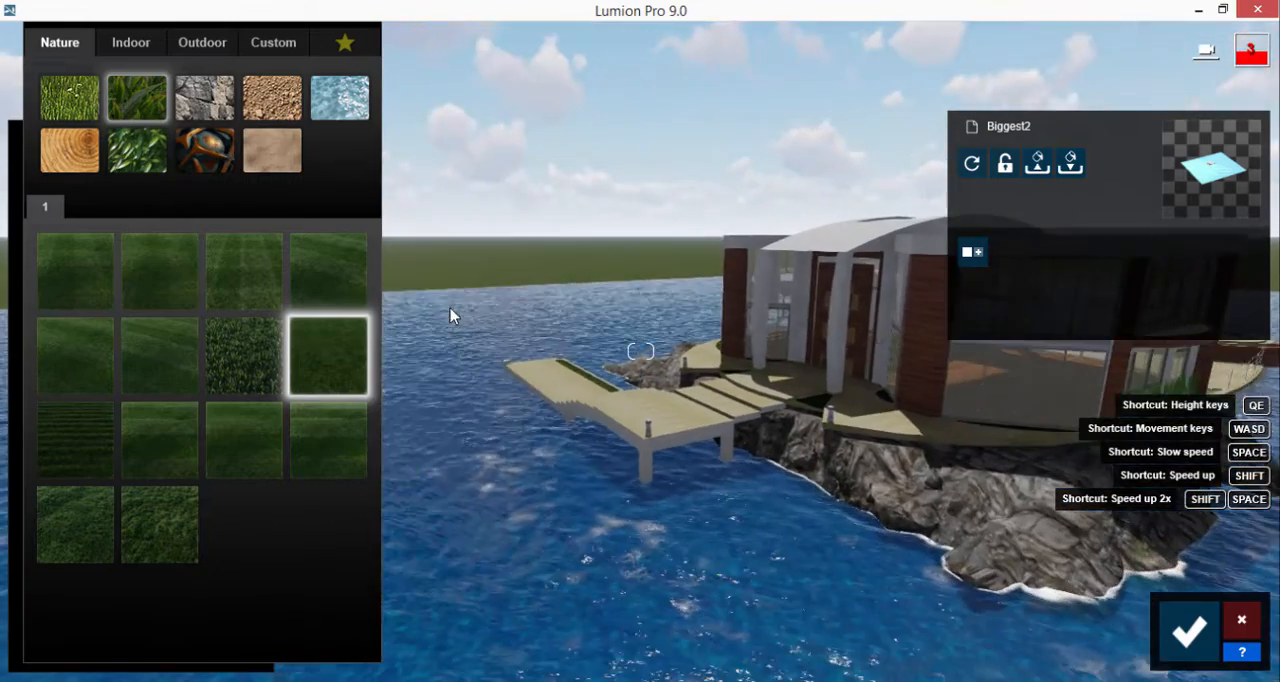
{"action": "left_click", "coordinate": [1190, 630]}
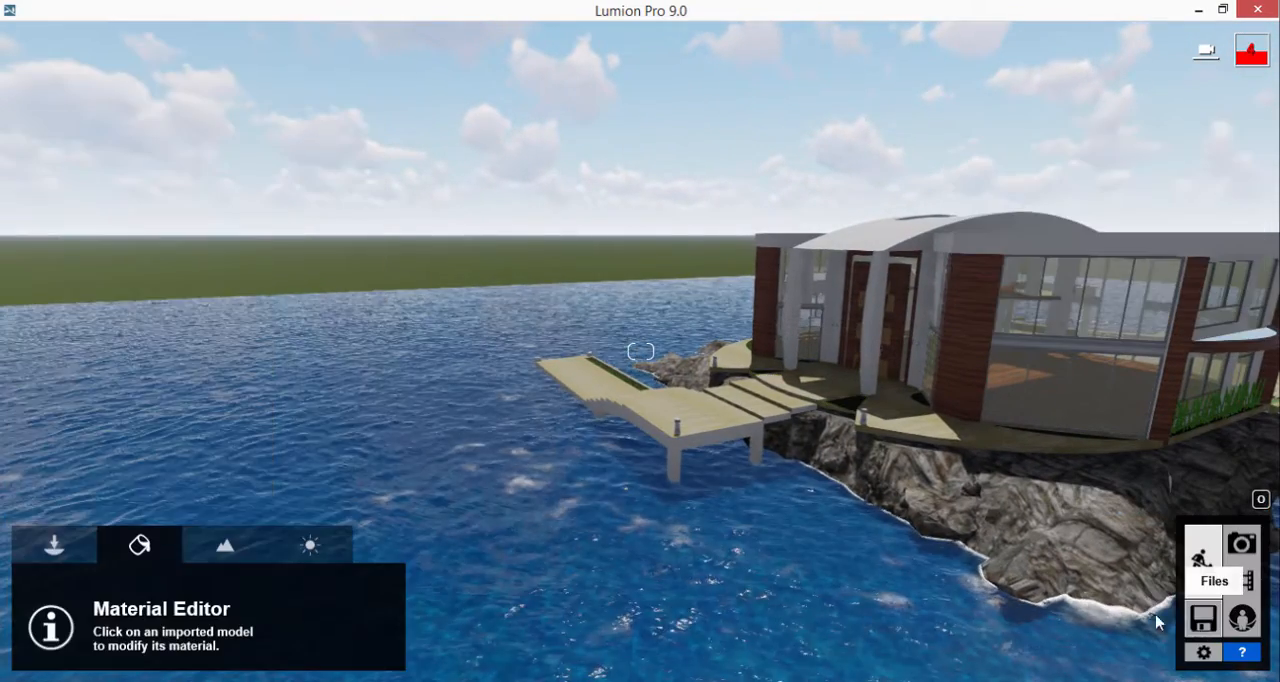
Step: Place a white motor yacht from the transport library on the water beside the dock
{"action": "left_click", "coordinate": [54, 544]}
{"action": "left_click", "coordinate": [199, 600]}
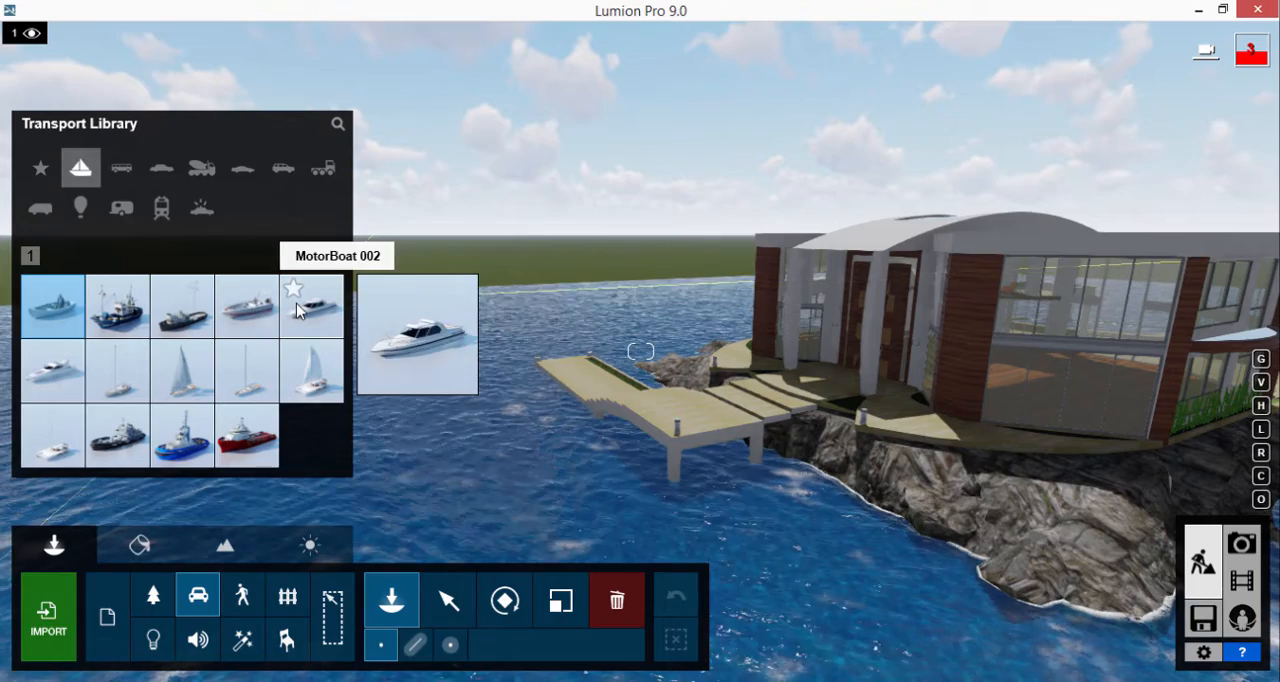
{"action": "left_click", "coordinate": [80, 365]}
{"action": "left_click", "coordinate": [525, 432]}
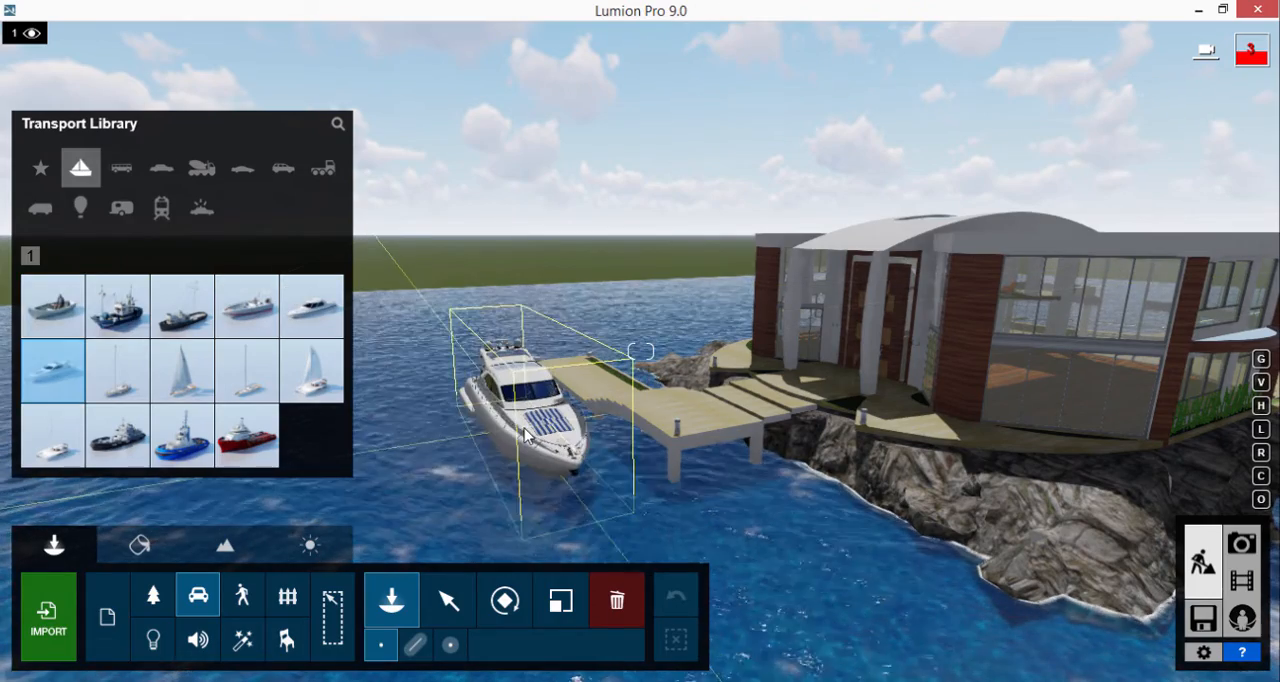
Step: Choose the clear turquoise water type for the landscape water tool
{"action": "key", "text": "w"}
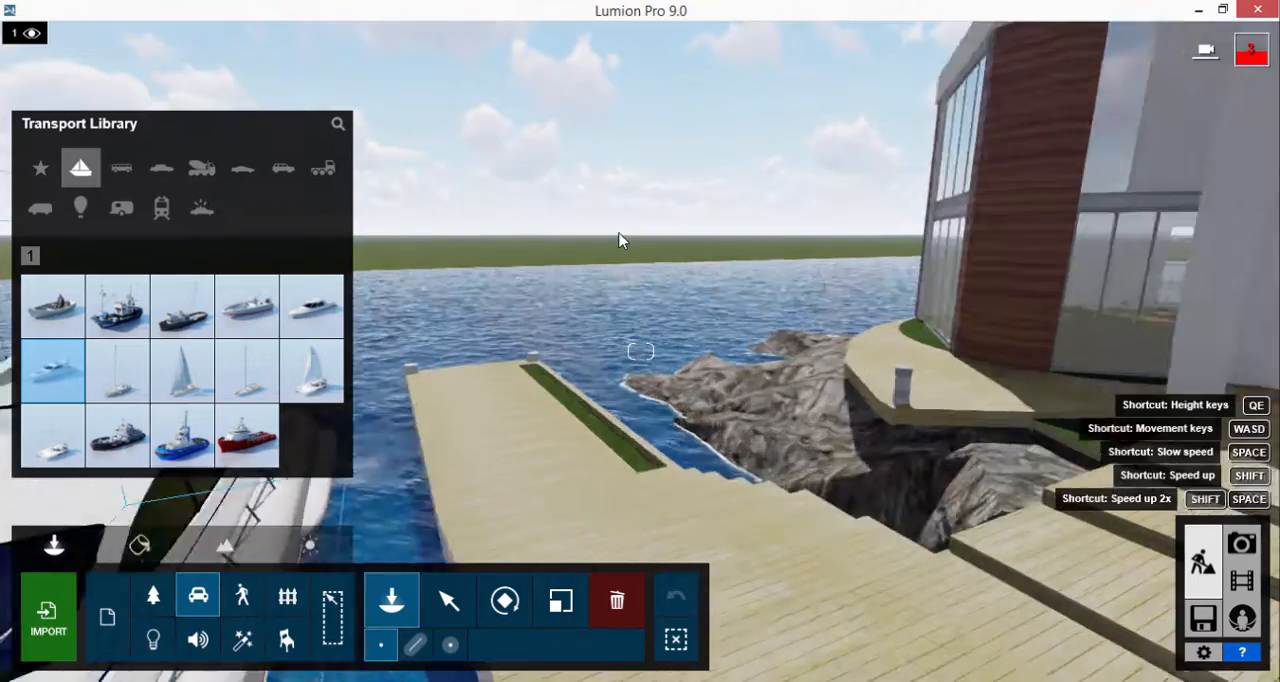
{"action": "key", "text": "w"}
{"action": "right_click_drag", "start_coordinate": [618, 240], "coordinate": [640, 270]}
{"action": "key", "text": "s"}
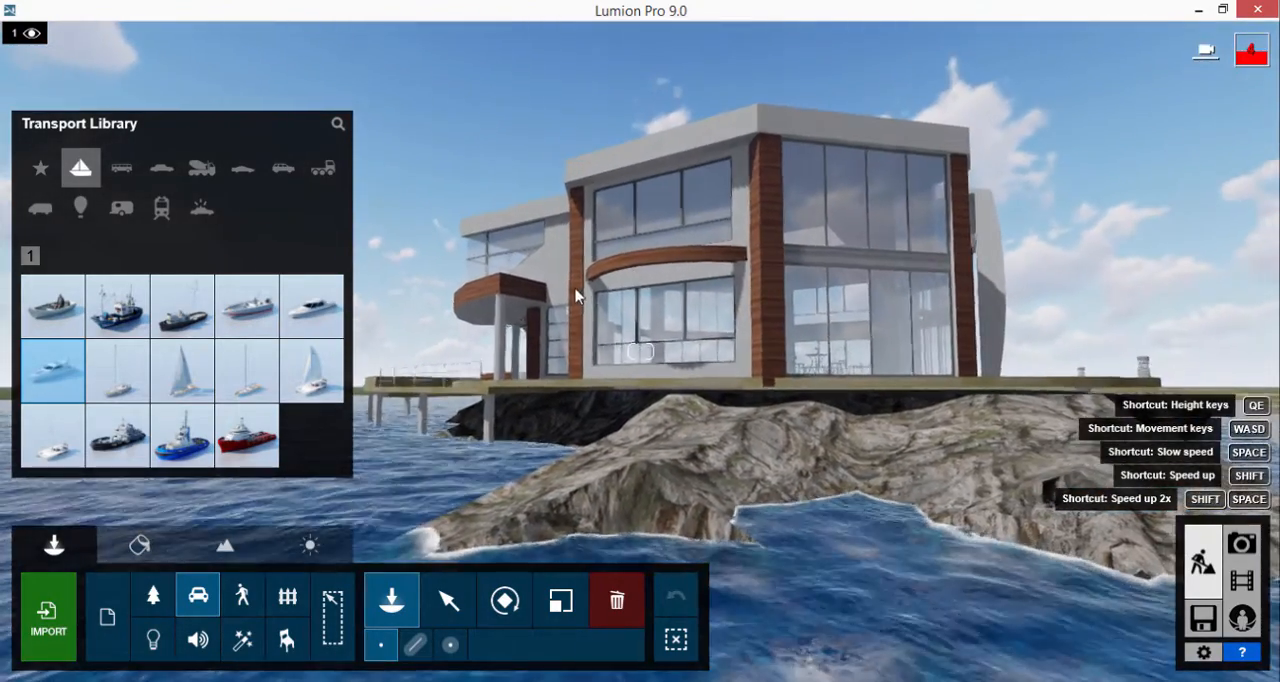
{"action": "mouse_move", "coordinate": [207, 377]}
{"action": "left_click", "coordinate": [139, 545]}
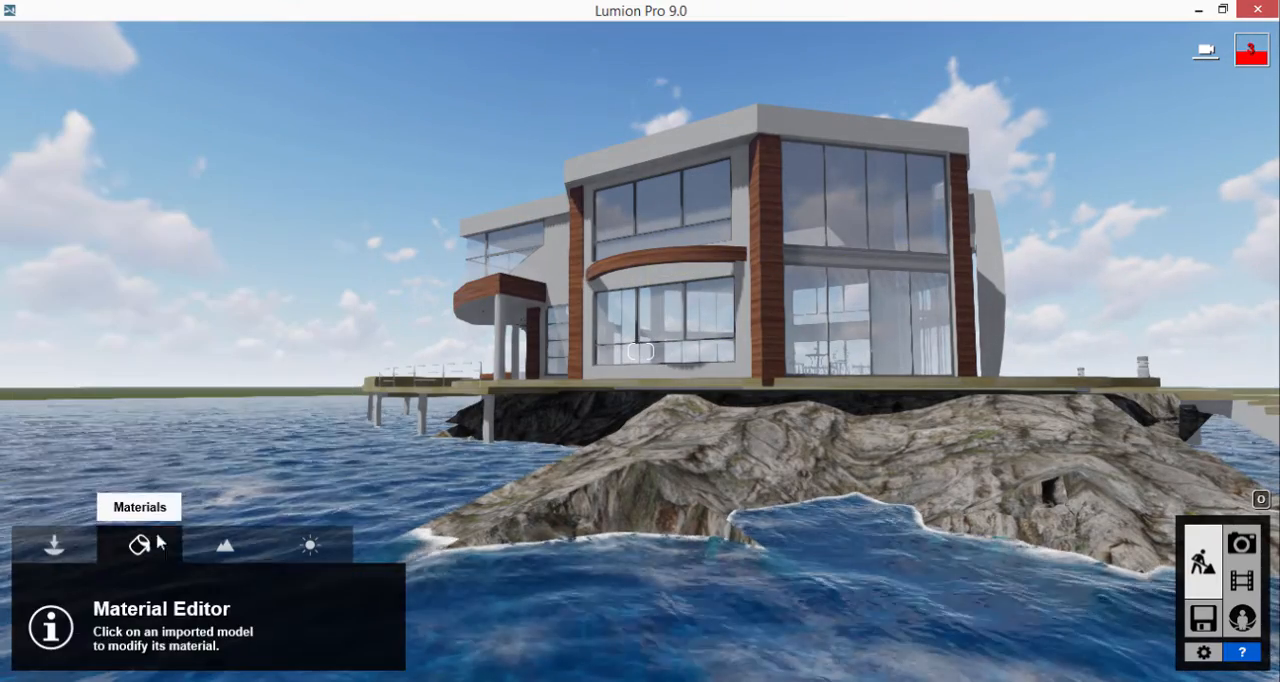
{"action": "left_click", "coordinate": [225, 545]}
{"action": "left_click", "coordinate": [77, 598]}
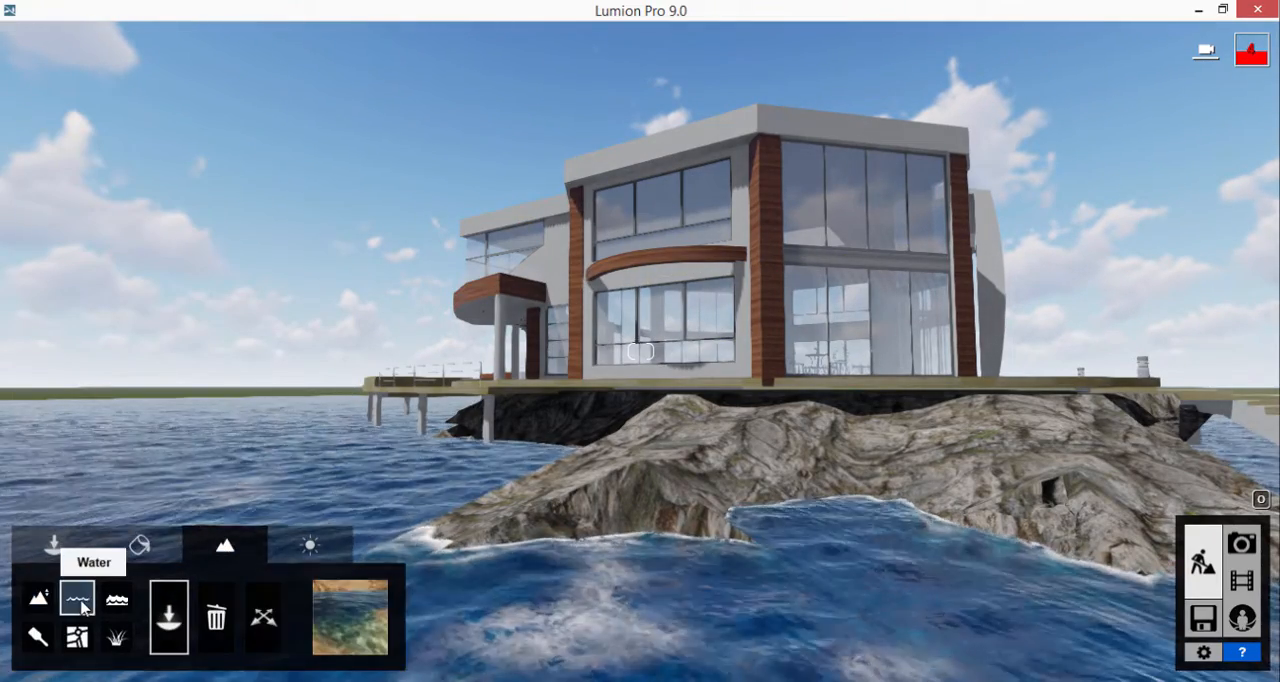
{"action": "left_click", "coordinate": [350, 612]}
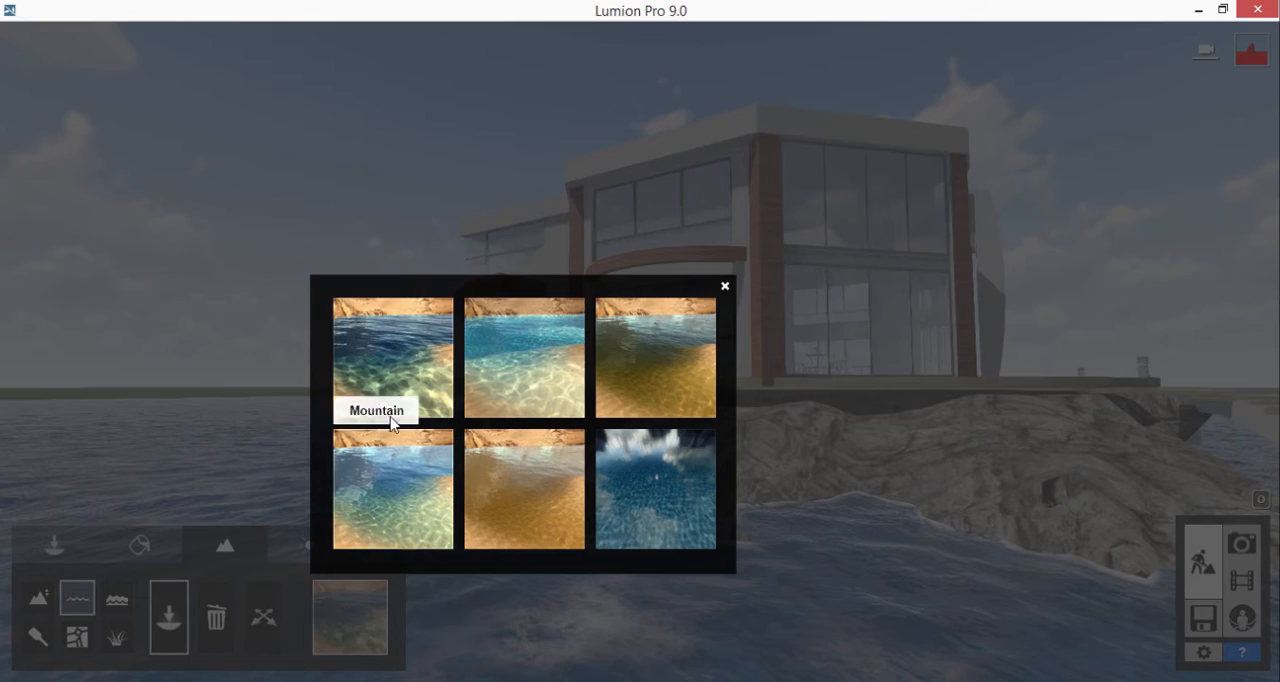
{"action": "left_click", "coordinate": [509, 360]}
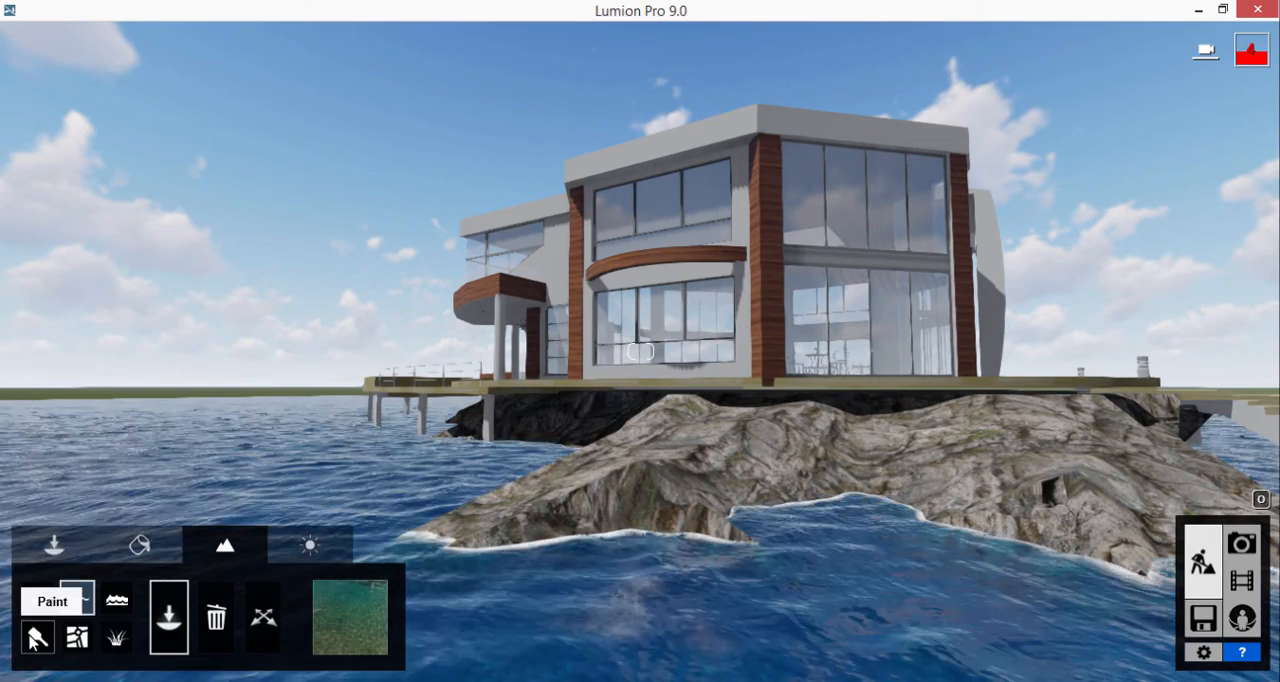
Step: Turn on the landscape ocean and set its Color 1 to a bright cyan blue
{"action": "left_click", "coordinate": [124, 605]}
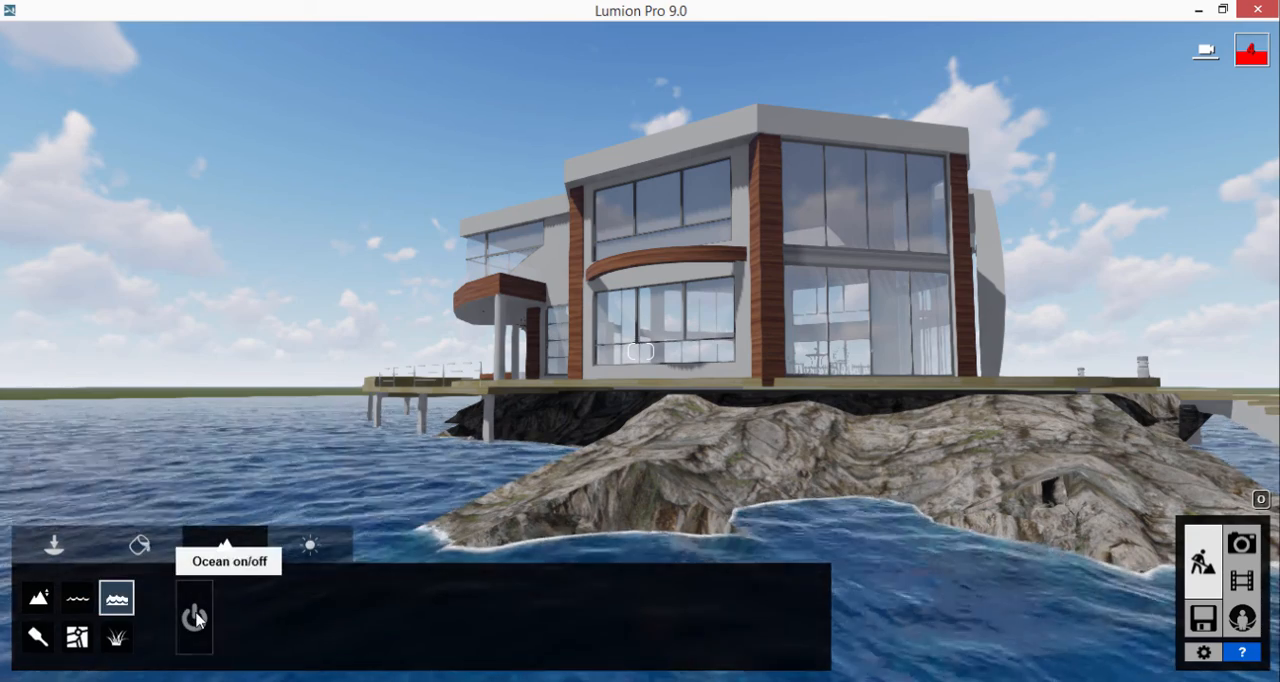
{"action": "left_click", "coordinate": [195, 617]}
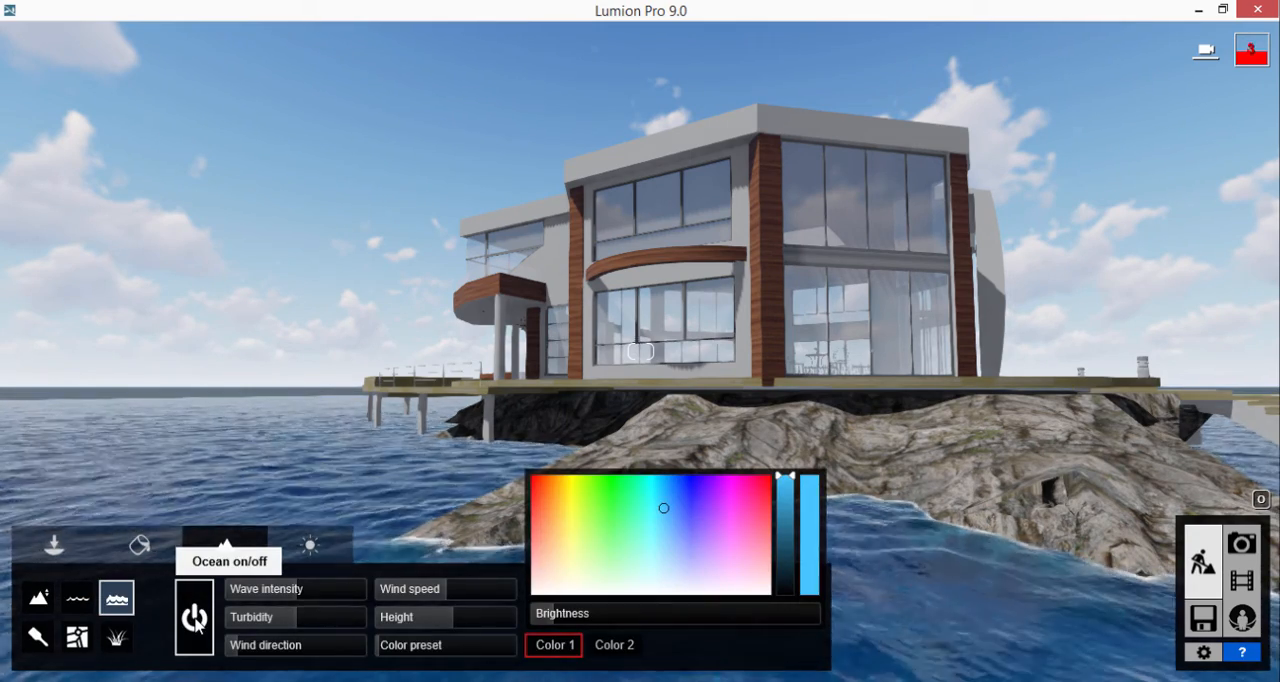
{"action": "left_click", "coordinate": [660, 493]}
{"action": "left_click_drag", "start_coordinate": [660, 493], "coordinate": [773, 524]}
{"action": "key", "text": "s"}
{"action": "right_click_drag", "start_coordinate": [891, 515], "coordinate": [891, 517]}
{"action": "key", "text": "s"}
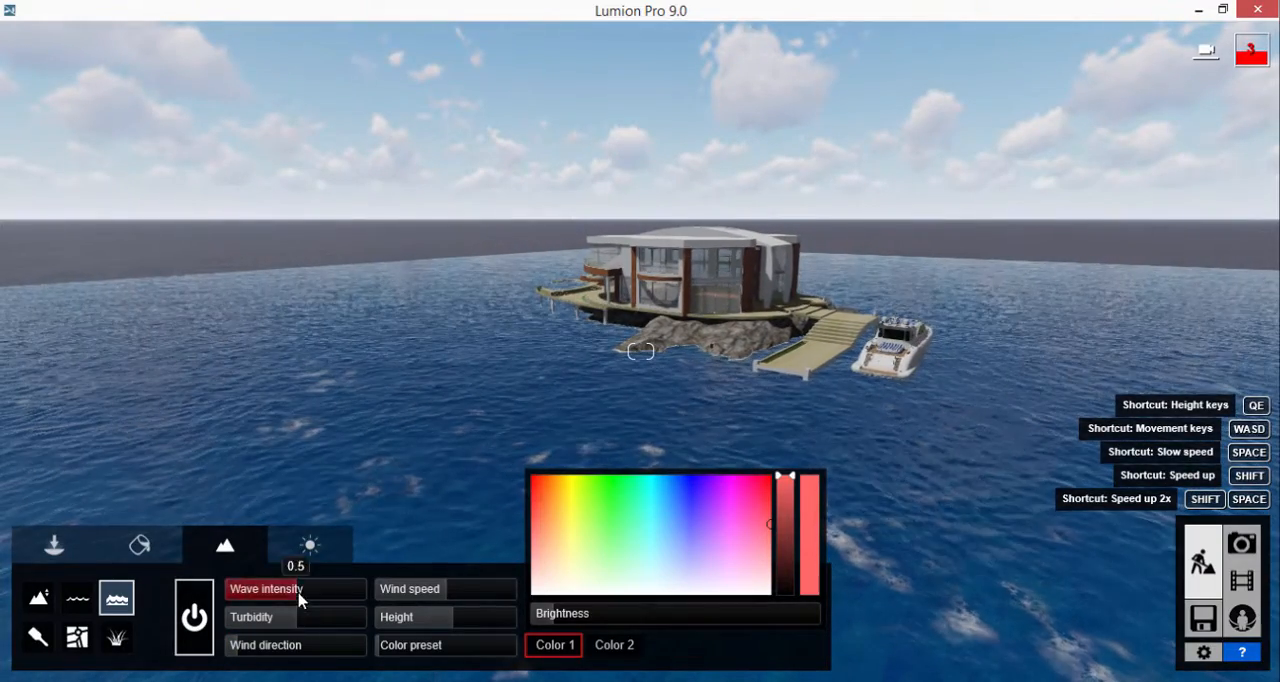
{"action": "left_click_drag", "start_coordinate": [661, 492], "coordinate": [652, 489]}
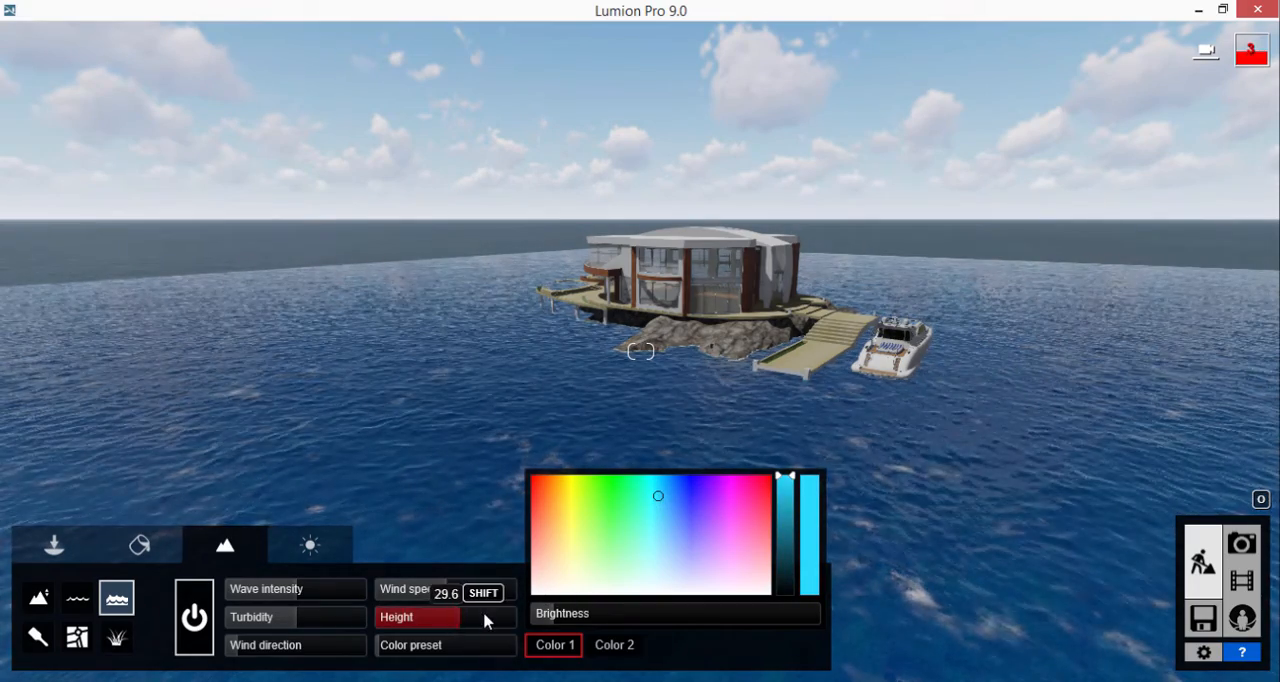
Step: Fine-tune the ocean height to about the level of the model's water surface and set Color 2 to turquoise
{"action": "left_click_drag", "start_coordinate": [484, 614], "coordinate": [454, 615]}
{"action": "key", "text": "w"}
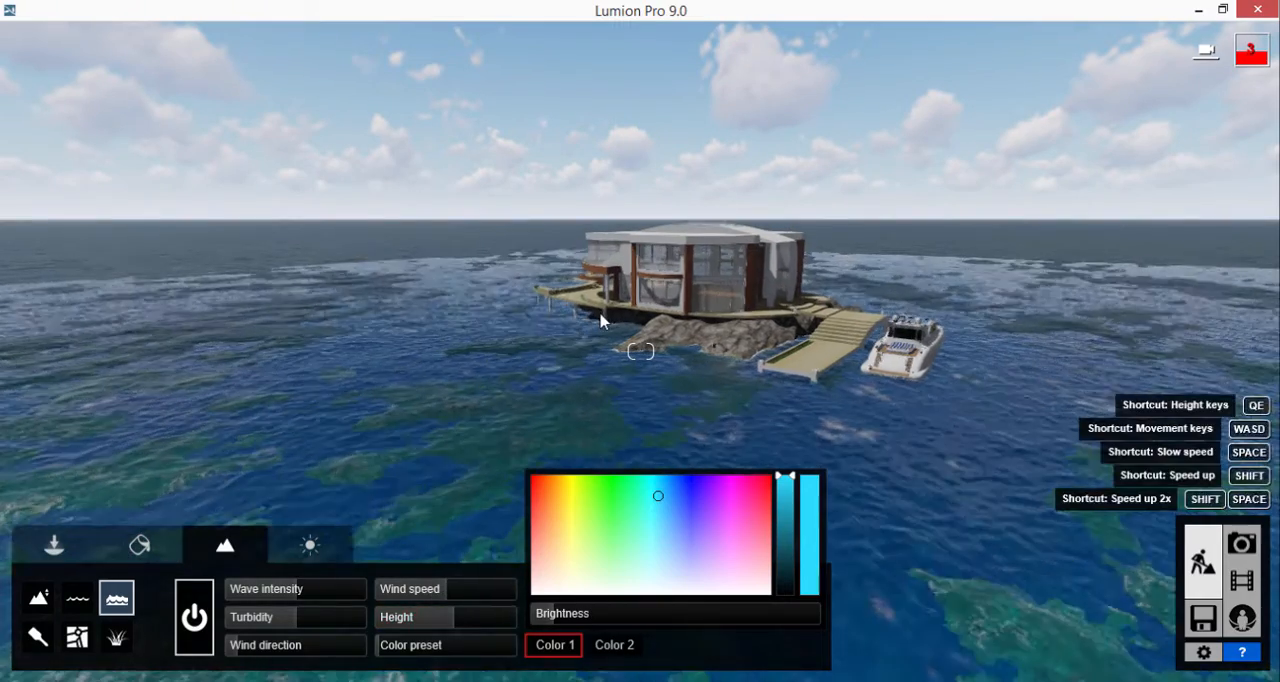
{"action": "key", "text": "w"}
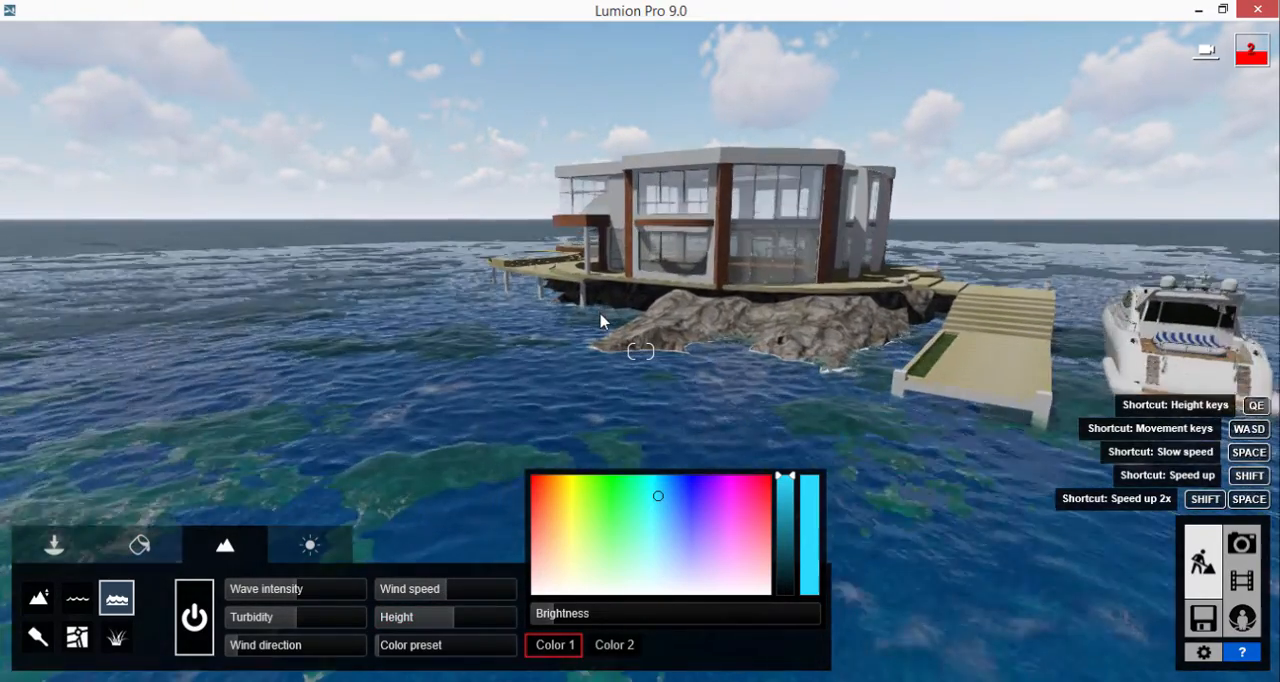
{"action": "left_click_drag", "start_coordinate": [455, 617], "coordinate": [447, 617]}
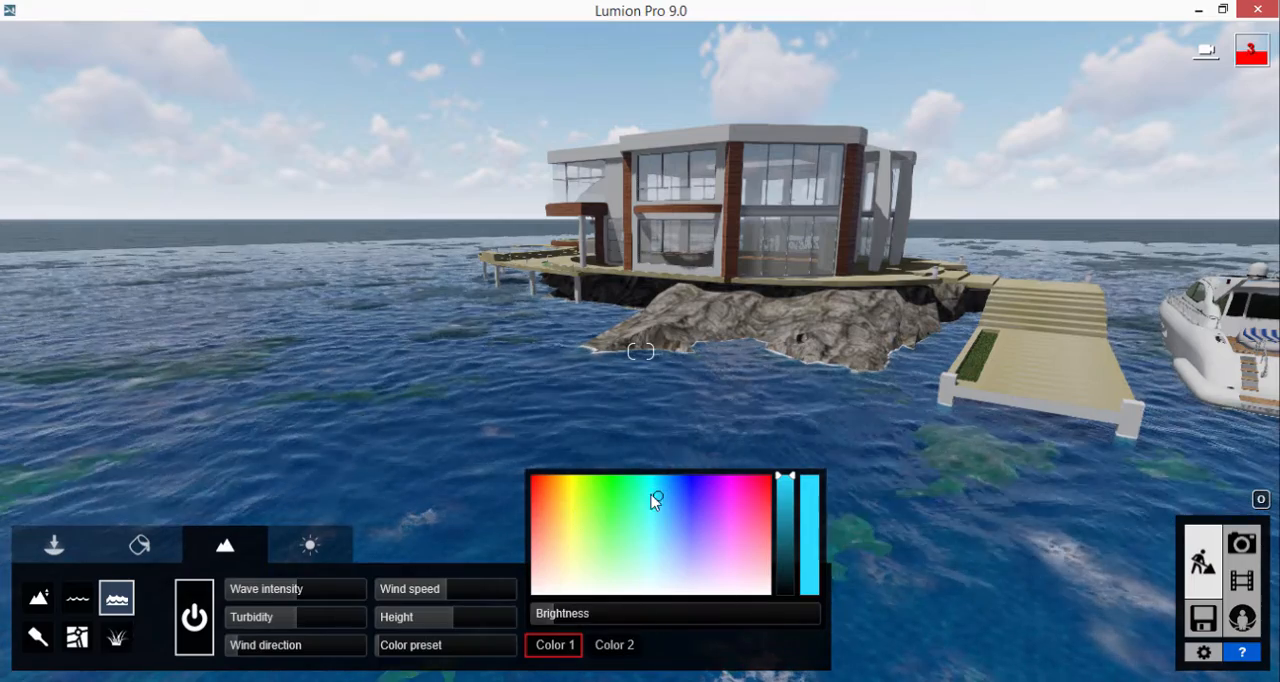
{"action": "left_click", "coordinate": [613, 647]}
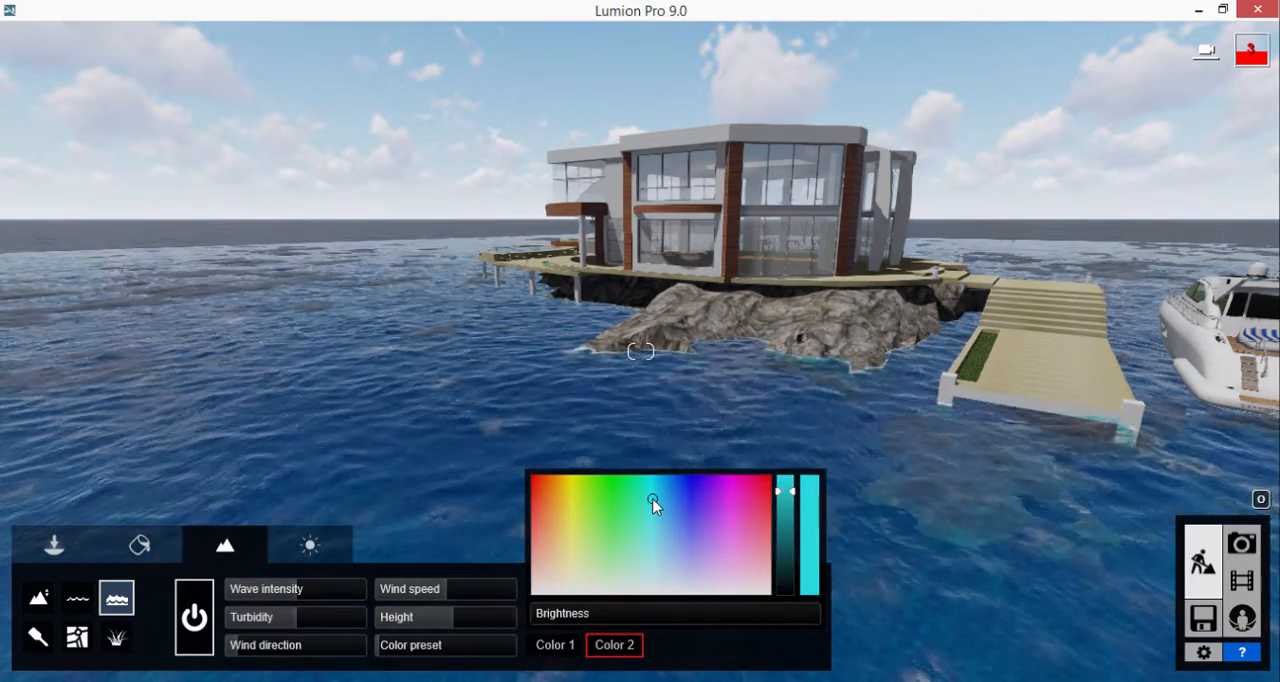
Step: Lower the ocean height to -100
{"action": "left_click", "coordinate": [141, 545]}
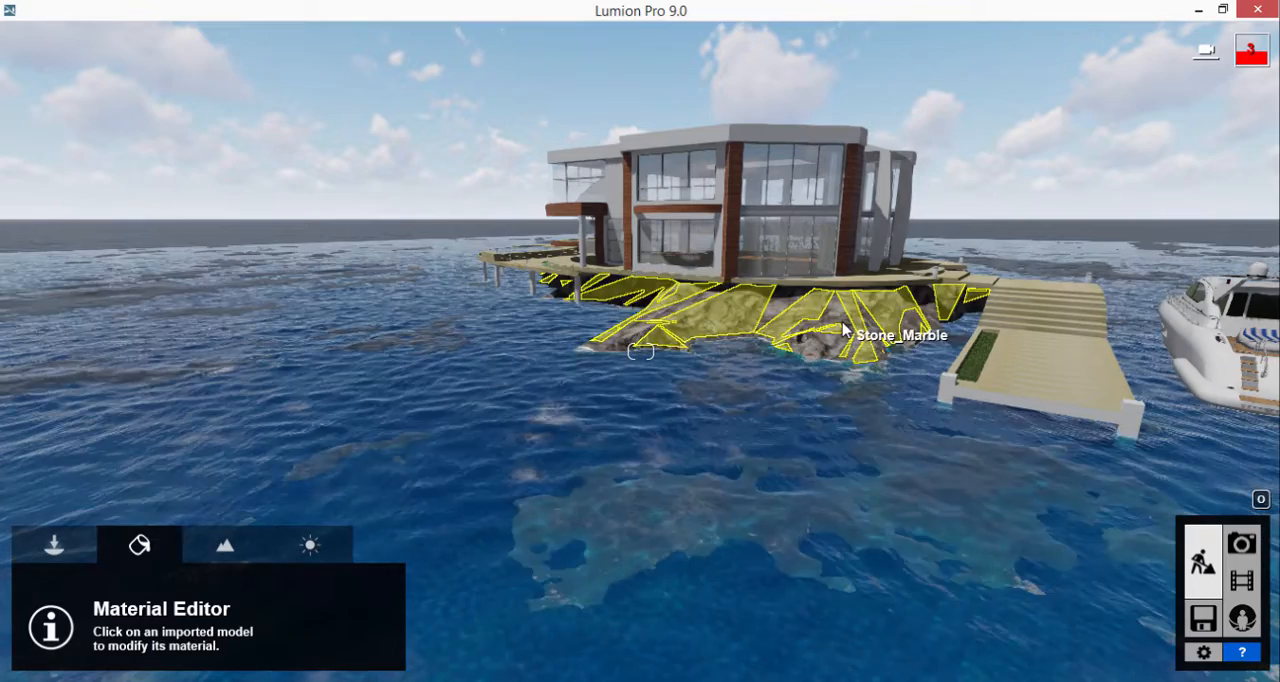
{"action": "mouse_move", "coordinate": [755, 513]}
{"action": "right_mouse_down"}
{"action": "mouse_move", "coordinate": [760, 540]}
{"action": "mouse_move", "coordinate": [765, 513]}
{"action": "right_mouse_up"}
{"action": "key", "text": "s"}
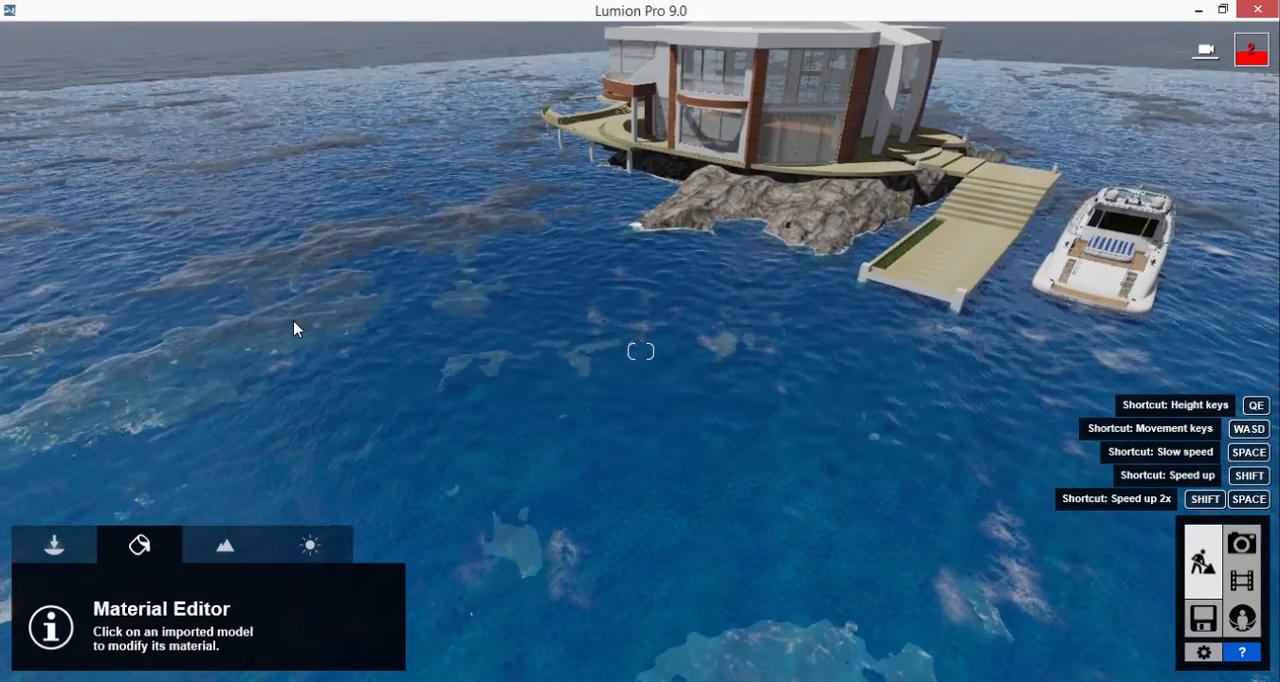
{"action": "left_click", "coordinate": [225, 545]}
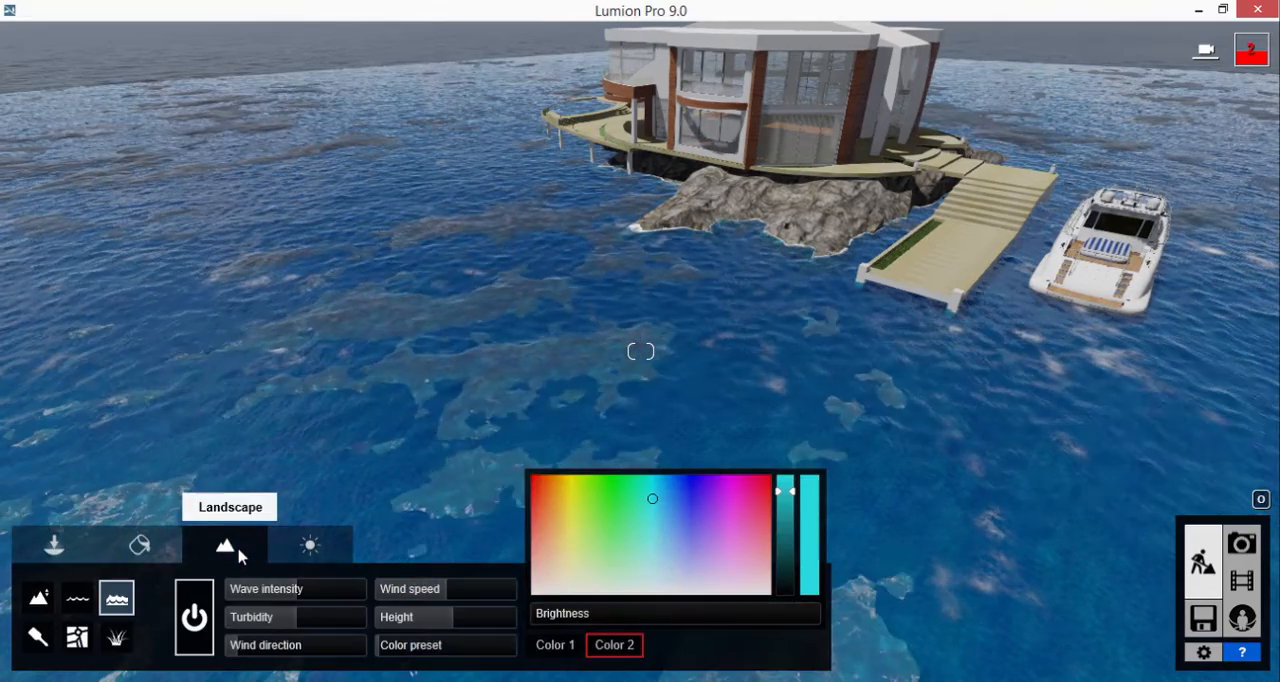
Step: Assign the custom Invisible material to the model's own water surface and save the material change
{"action": "left_click", "coordinate": [150, 545]}
{"action": "left_click", "coordinate": [451, 394]}
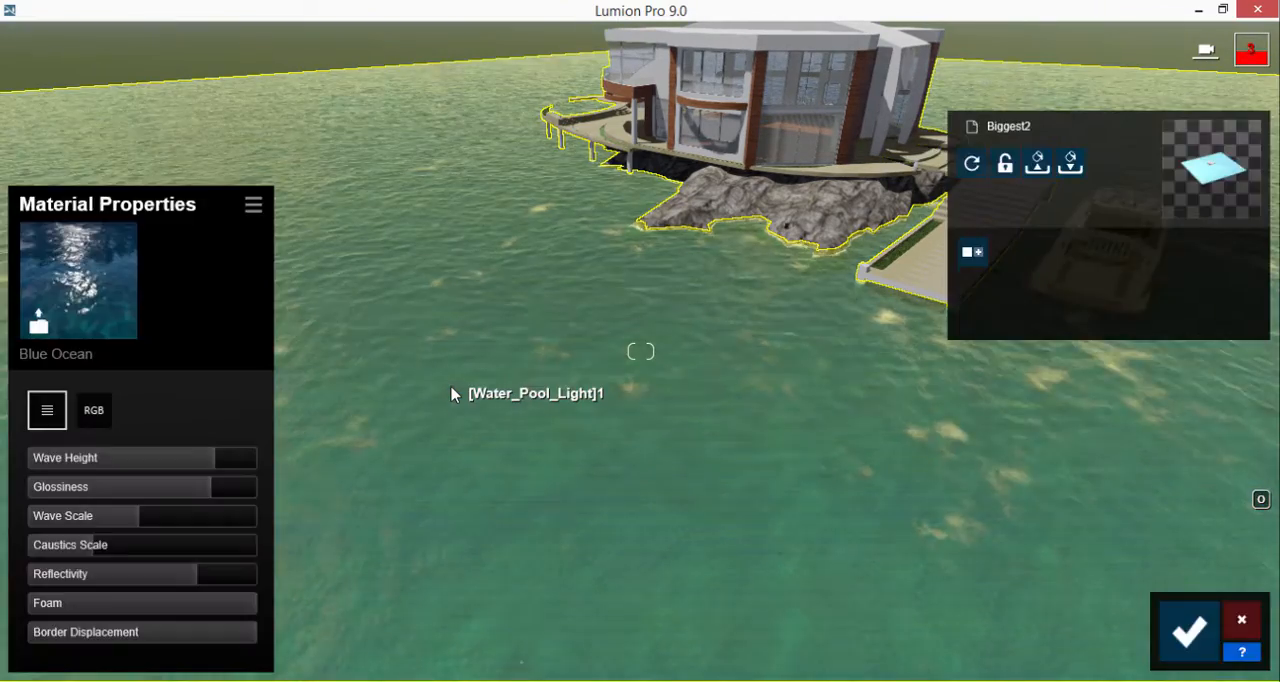
{"action": "left_click", "coordinate": [100, 296]}
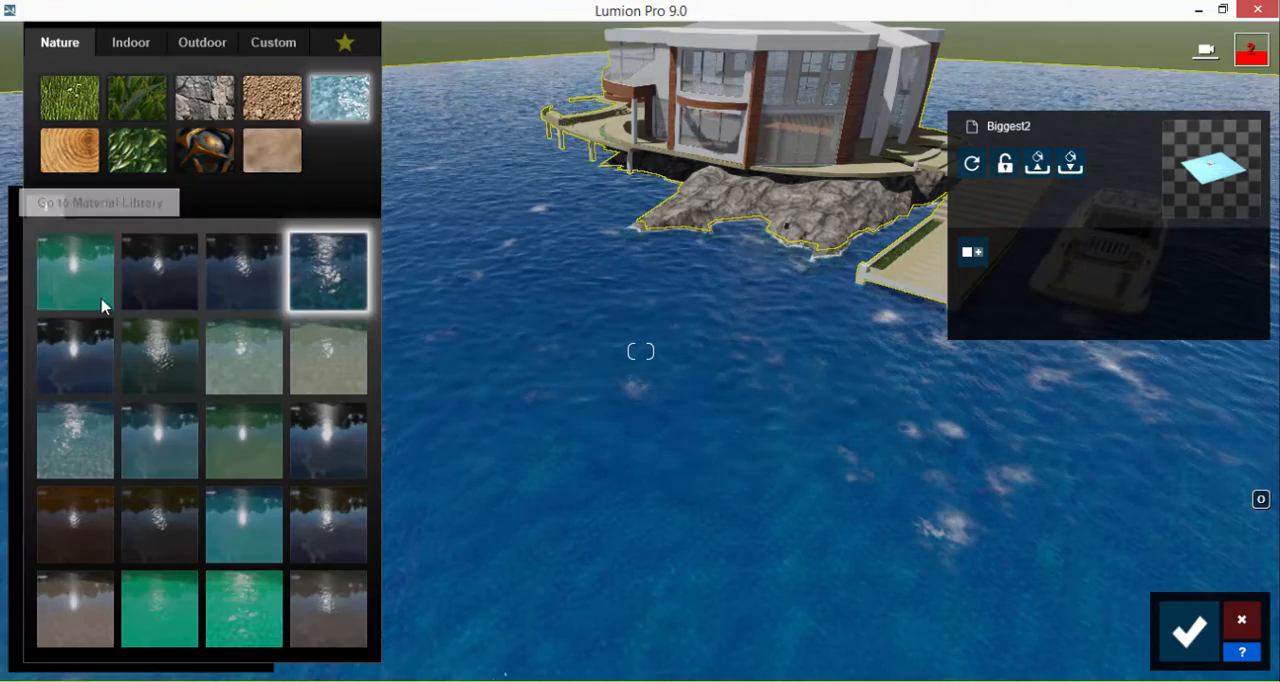
{"action": "left_click", "coordinate": [275, 45]}
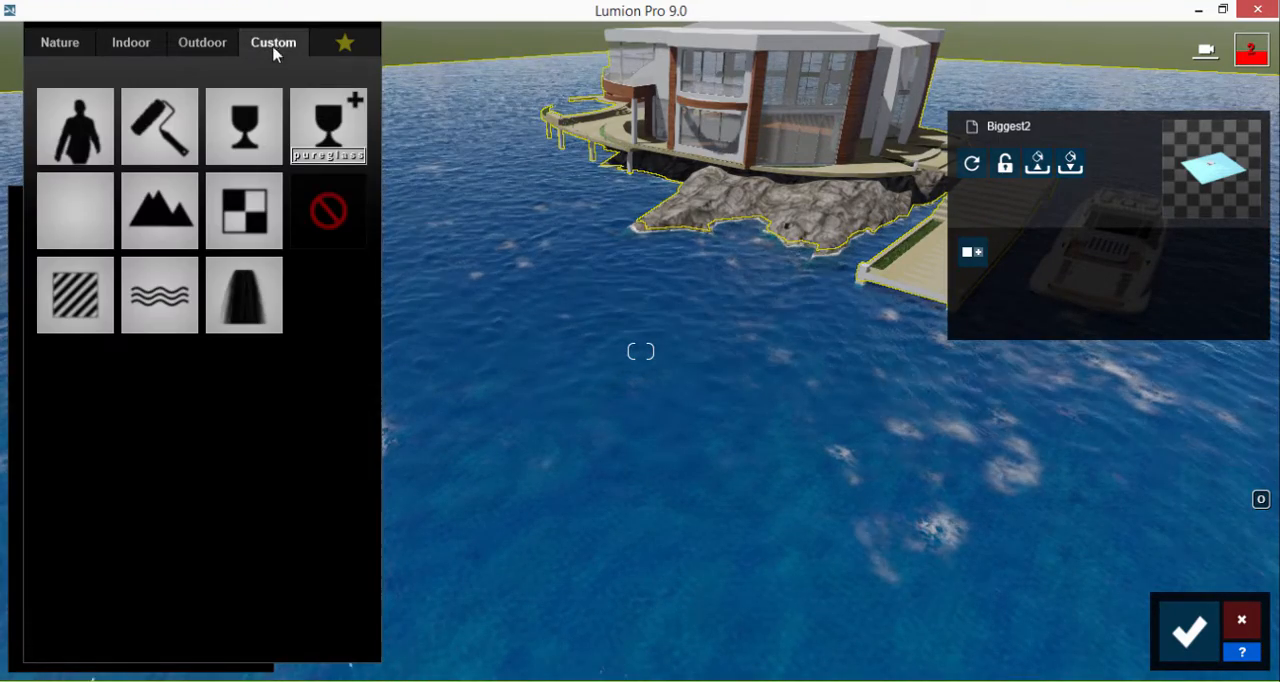
{"action": "left_click", "coordinate": [89, 193]}
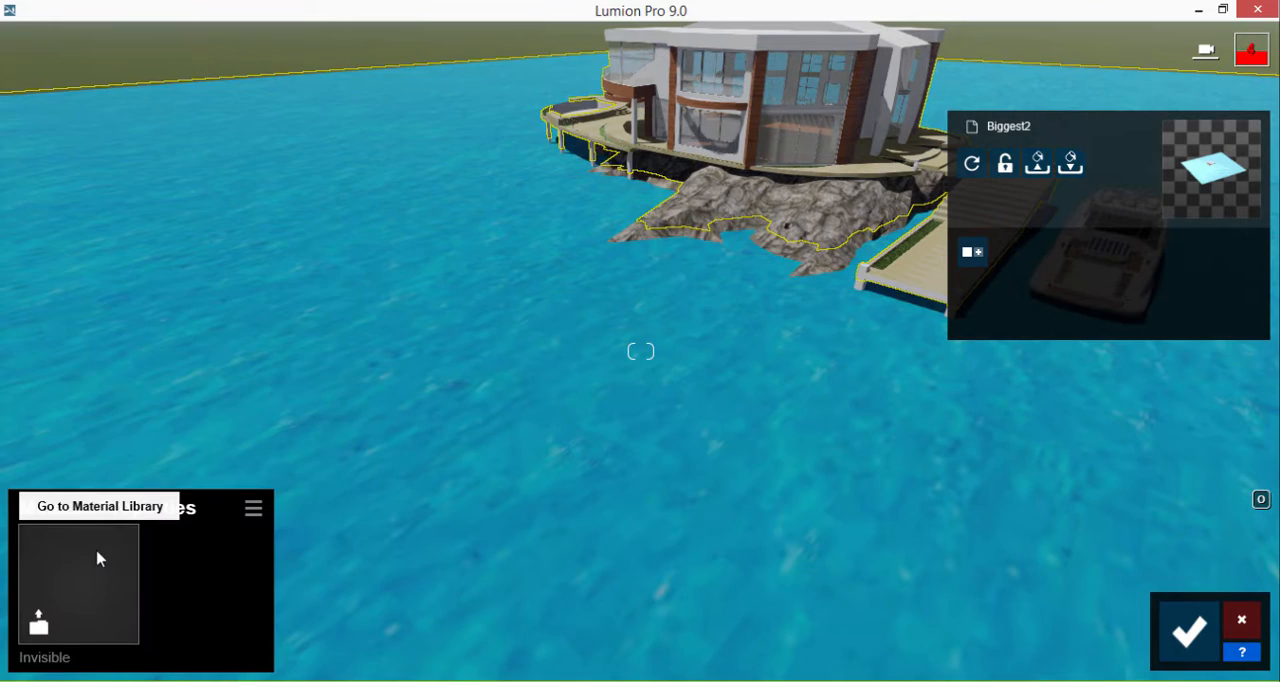
{"action": "left_click", "coordinate": [97, 559]}
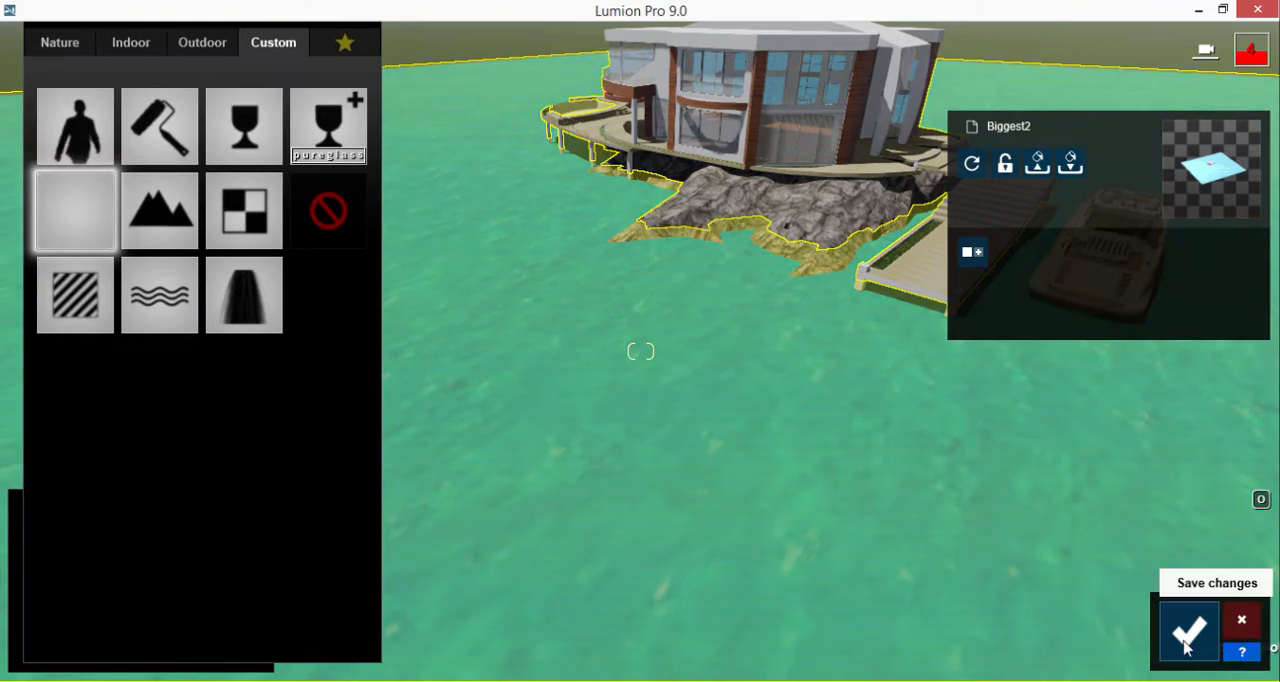
{"action": "left_click", "coordinate": [1185, 646]}
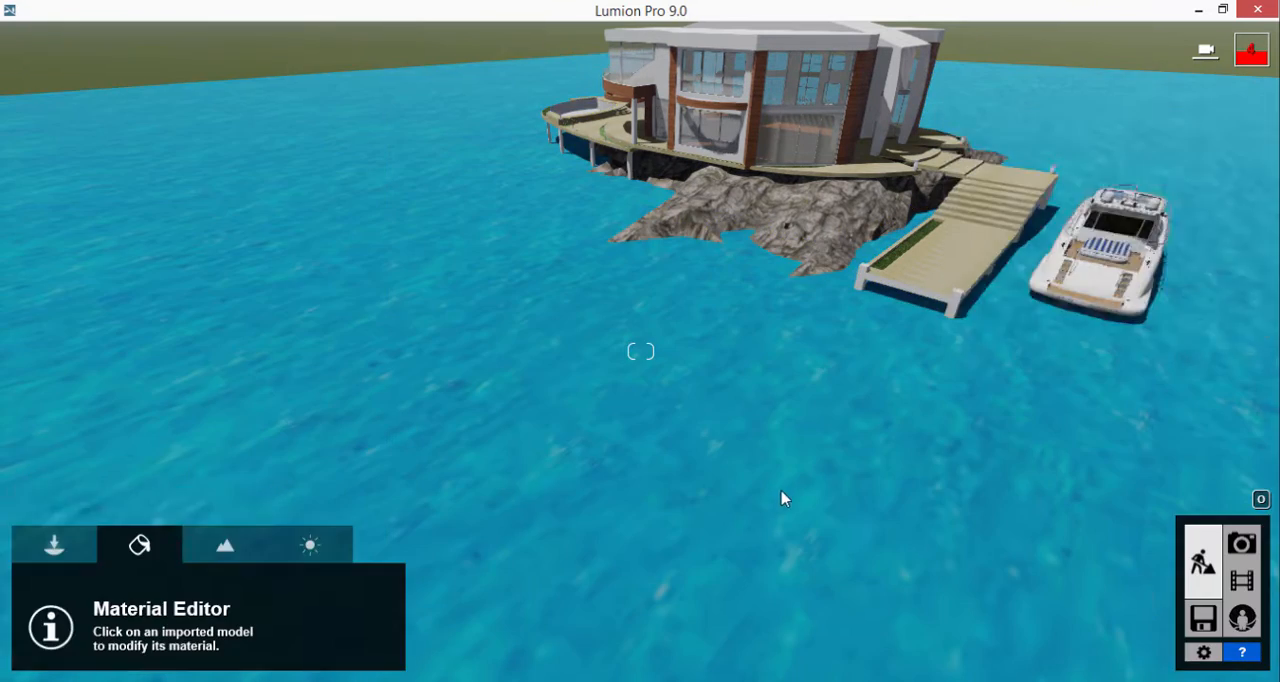
{"action": "scroll", "coordinate": [779, 494], "scroll_direction": "down", "scroll_amount": 4}
{"action": "scroll", "coordinate": [726, 228], "scroll_direction": "up", "scroll_amount": 5}
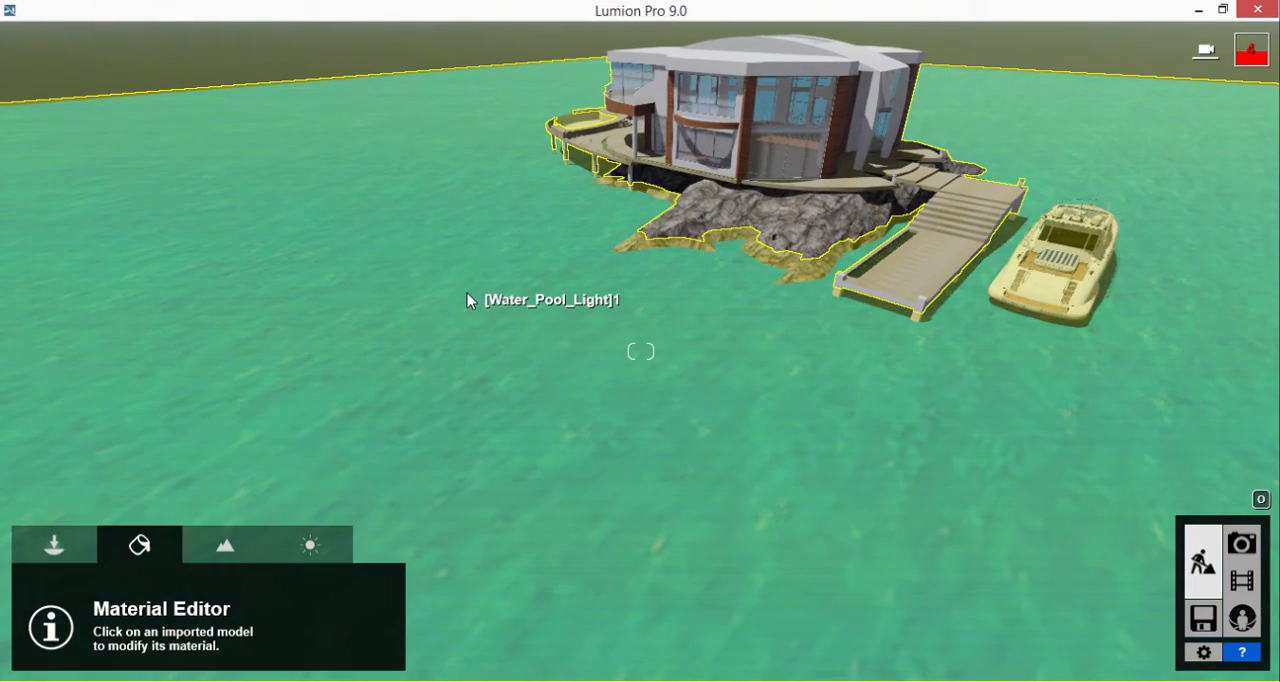
{"action": "left_click", "coordinate": [467, 293]}
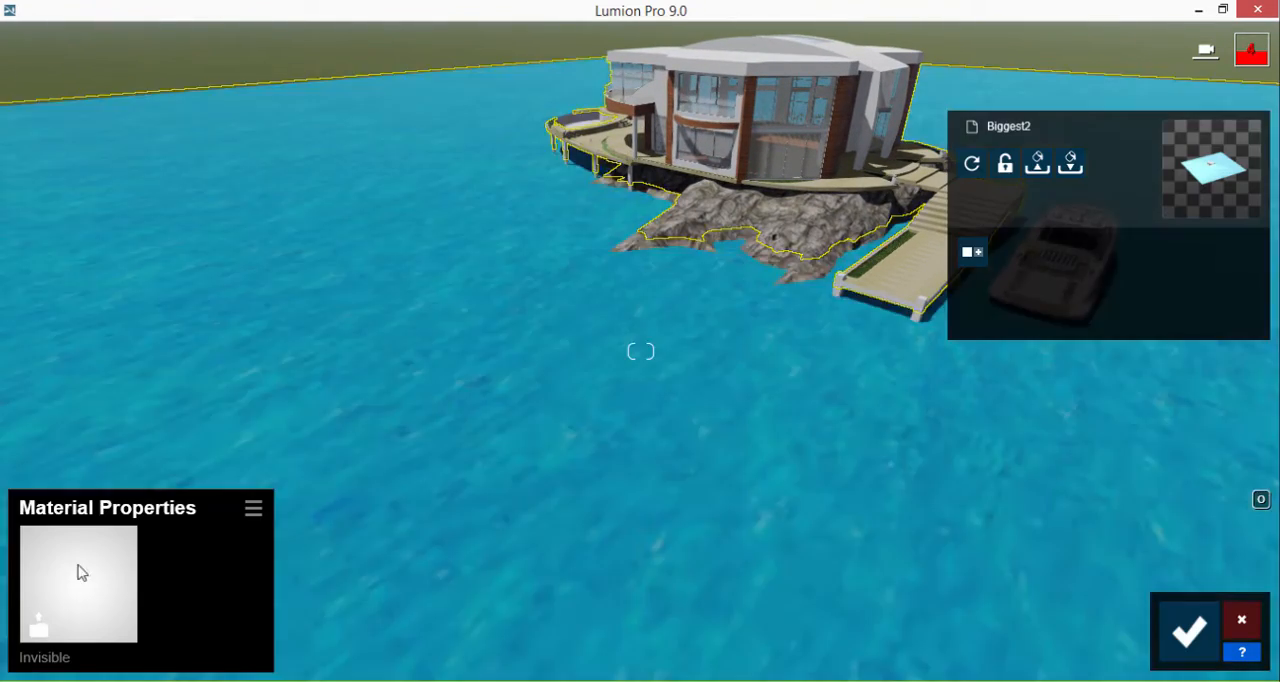
{"action": "left_click", "coordinate": [78, 570]}
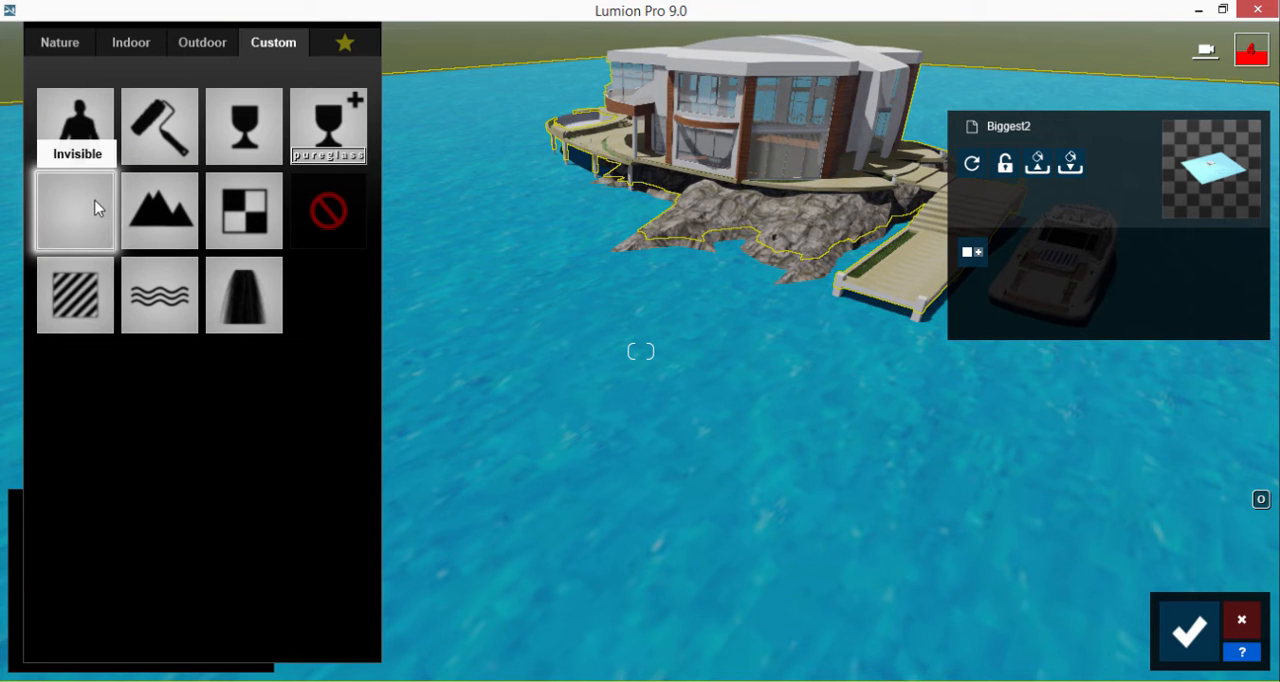
{"action": "left_click", "coordinate": [183, 221]}
{"action": "left_click", "coordinate": [1188, 632]}
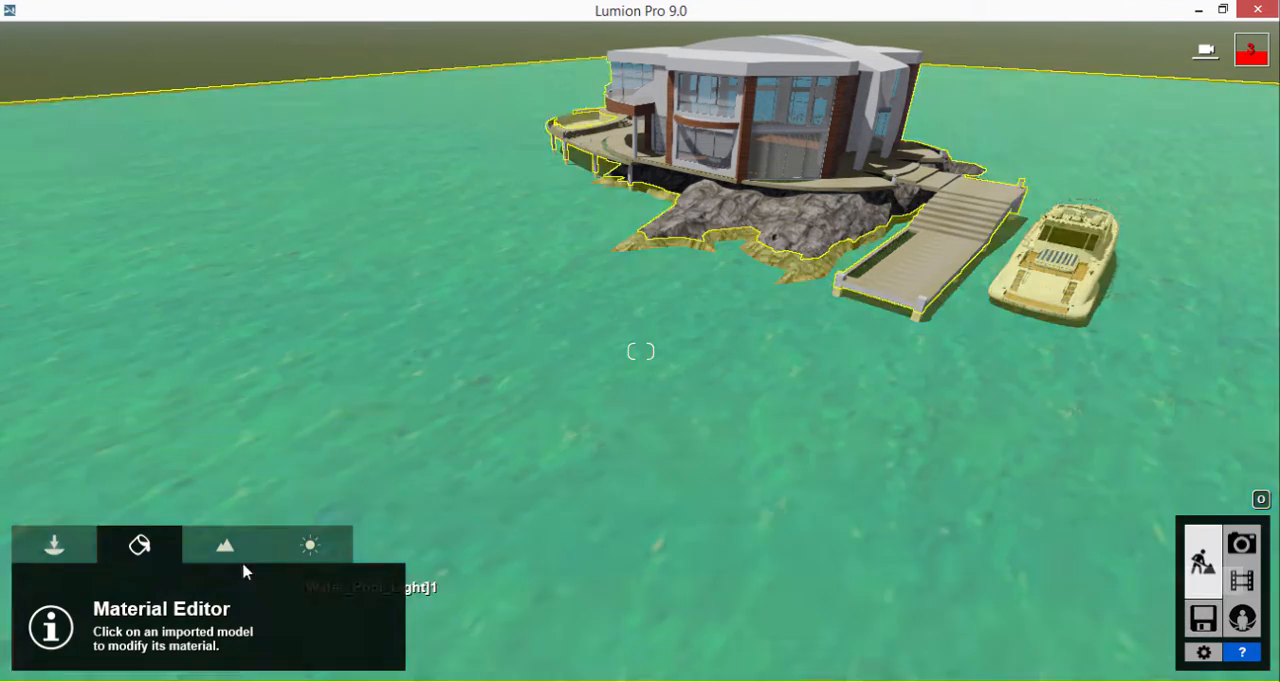
Step: Raise the landscape ocean's height until the water meets the island's rocks and the pier supports
{"action": "left_click", "coordinate": [232, 546]}
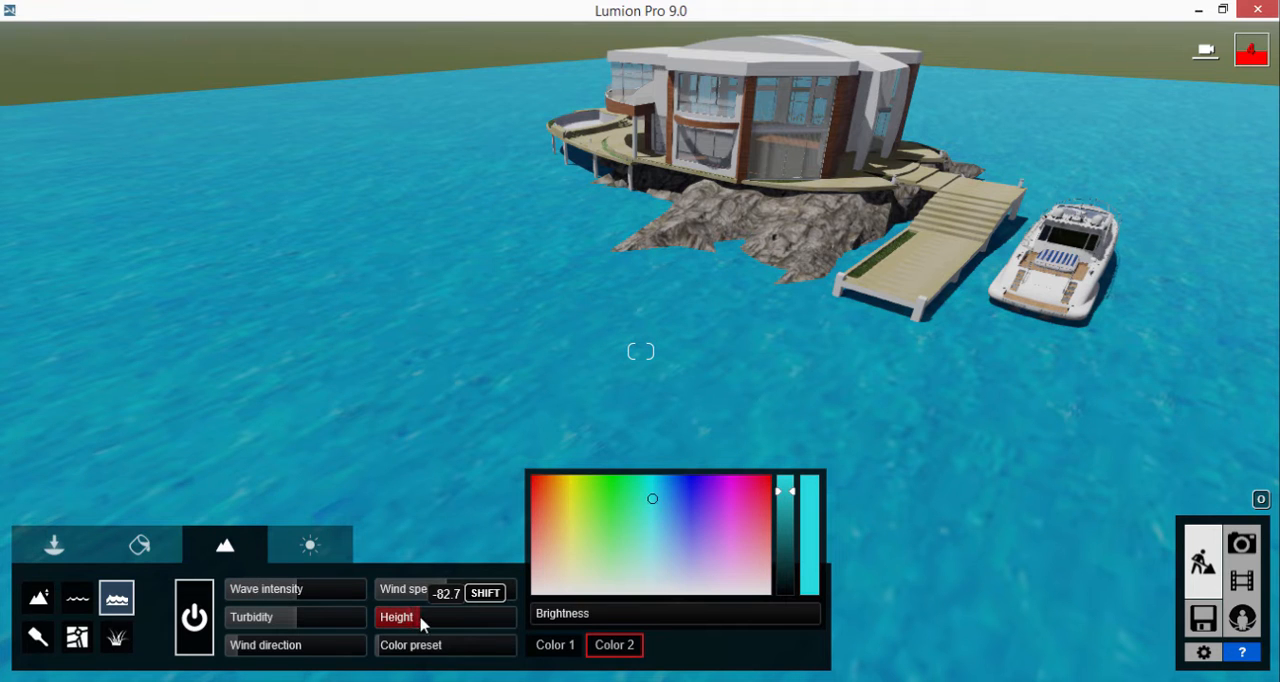
{"action": "left_click_drag", "start_coordinate": [448, 621], "coordinate": [455, 621]}
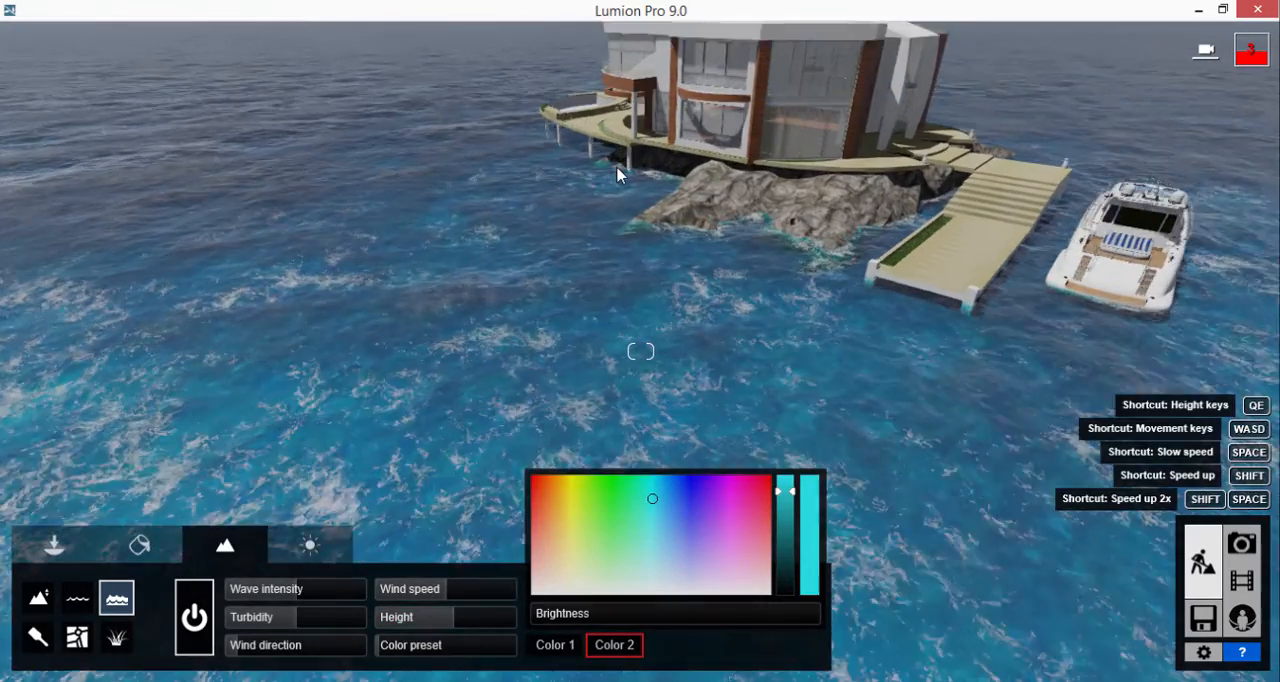
{"action": "key", "text": "w"}
{"action": "right_click_drag", "start_coordinate": [617, 168], "coordinate": [615, 133]}
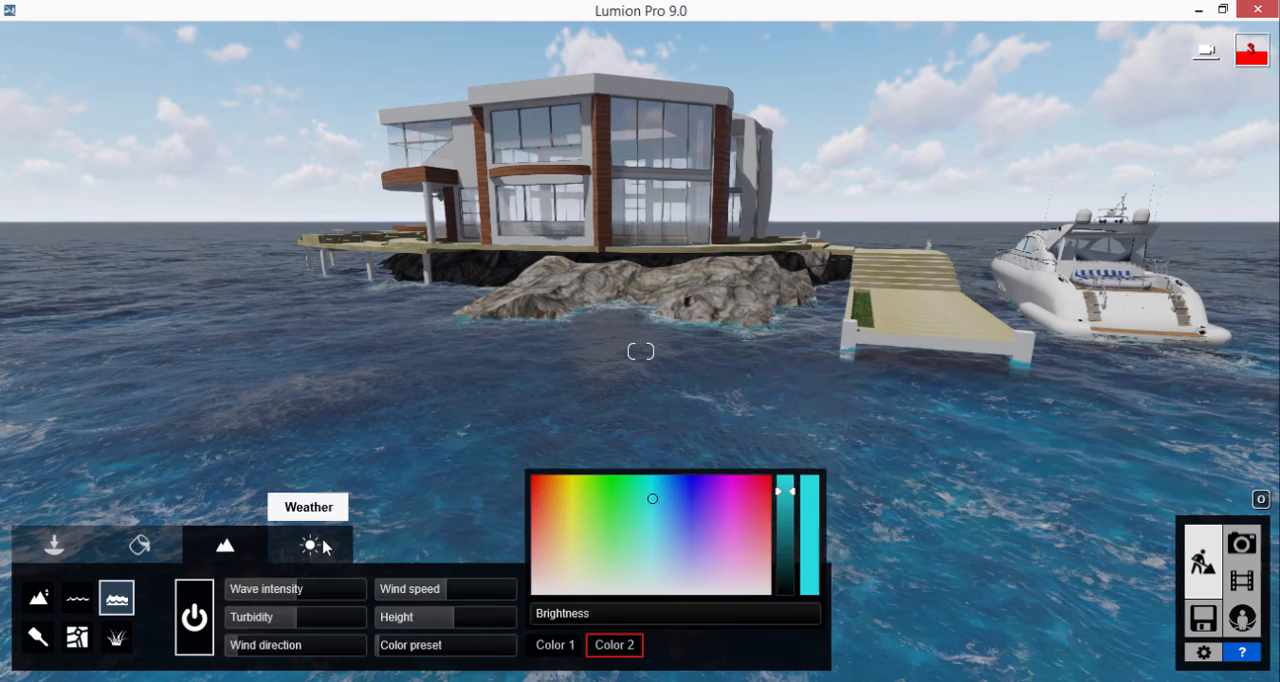
Step: Change the weather clouds to the third preset, a deep blue sky above a low bank of white clouds
{"action": "left_click", "coordinate": [314, 544]}
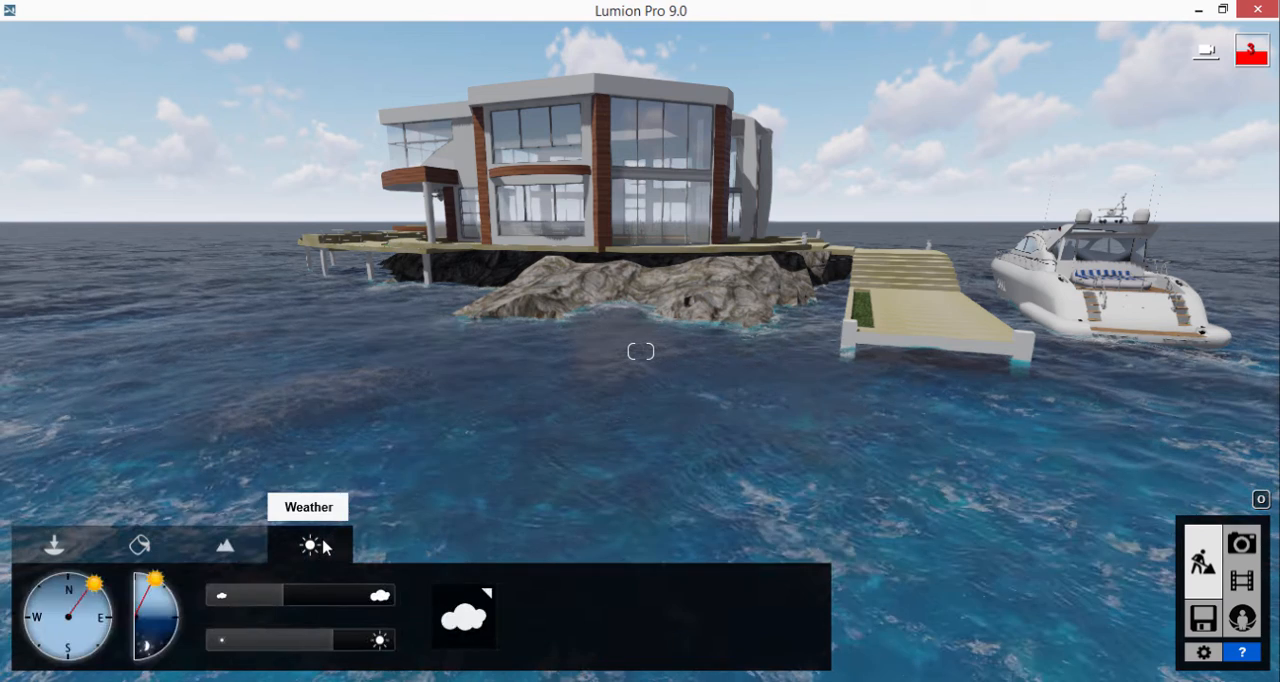
{"action": "left_click", "coordinate": [476, 618]}
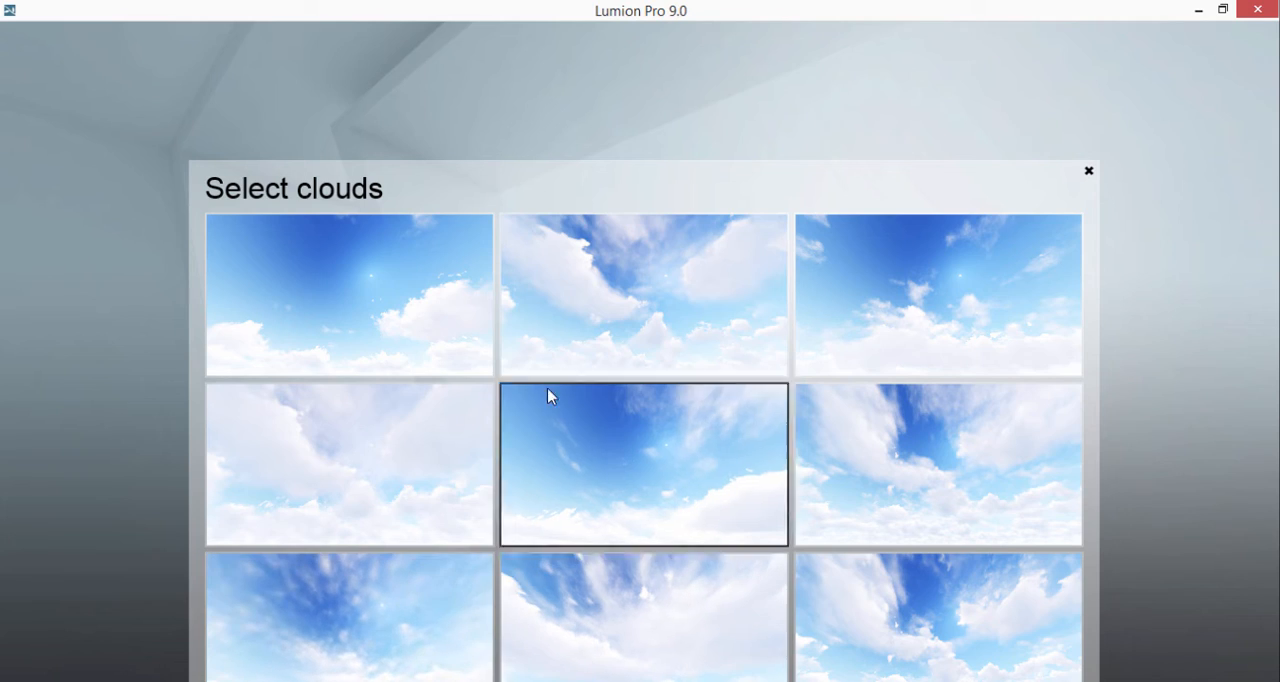
{"action": "left_click", "coordinate": [845, 332]}
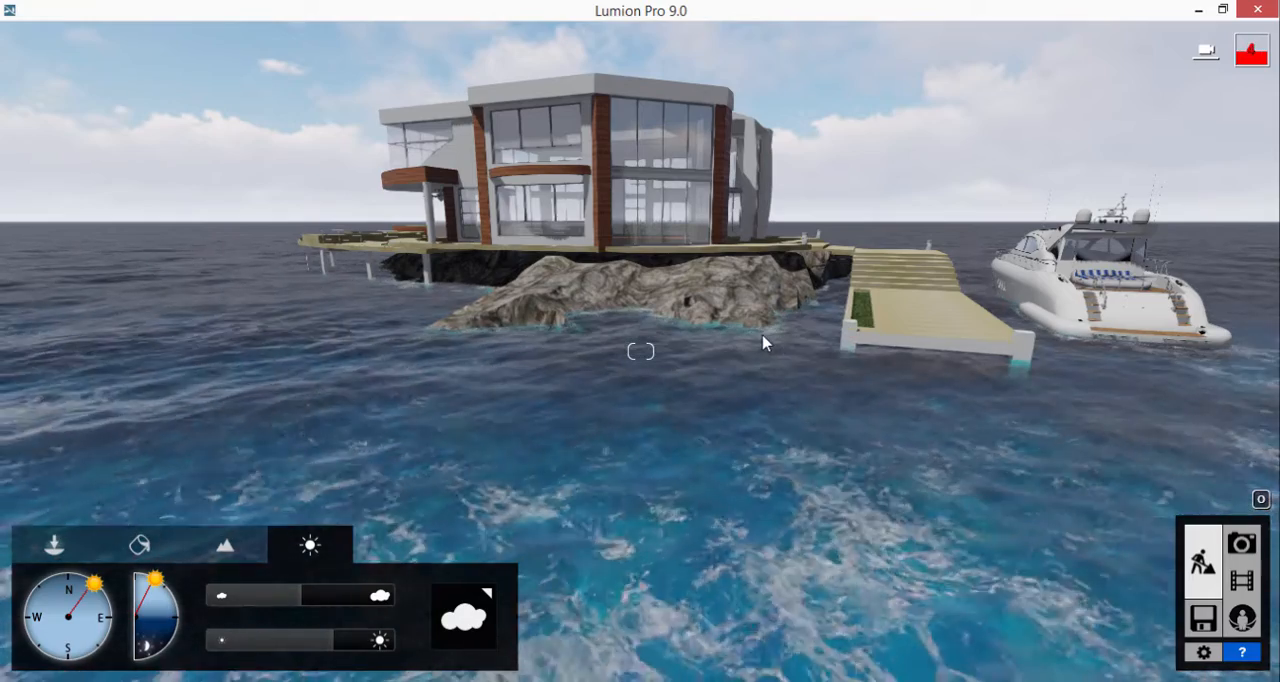
Step: Inspect the house's waterside terrace, the empty pools and the planting beds from close up and above
{"action": "right_click_drag", "start_coordinate": [673, 341], "coordinate": [556, 270]}
{"action": "key", "text": "w"}
{"action": "key", "text": "w"}
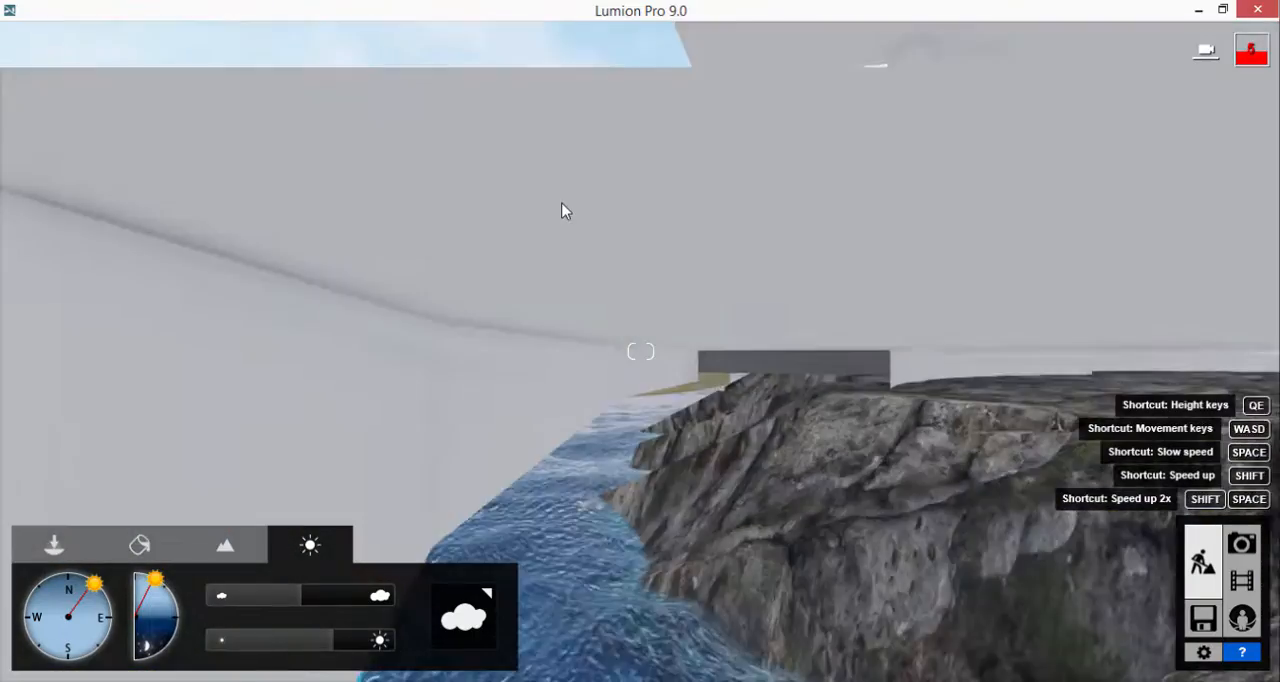
{"action": "key", "text": "w"}
{"action": "key", "text": "q"}
{"action": "right_click_drag", "start_coordinate": [594, 204], "coordinate": [751, 241]}
{"action": "key", "text": "s"}
{"action": "key", "text": "s"}
{"action": "right_click_drag", "start_coordinate": [684, 203], "coordinate": [702, 211]}
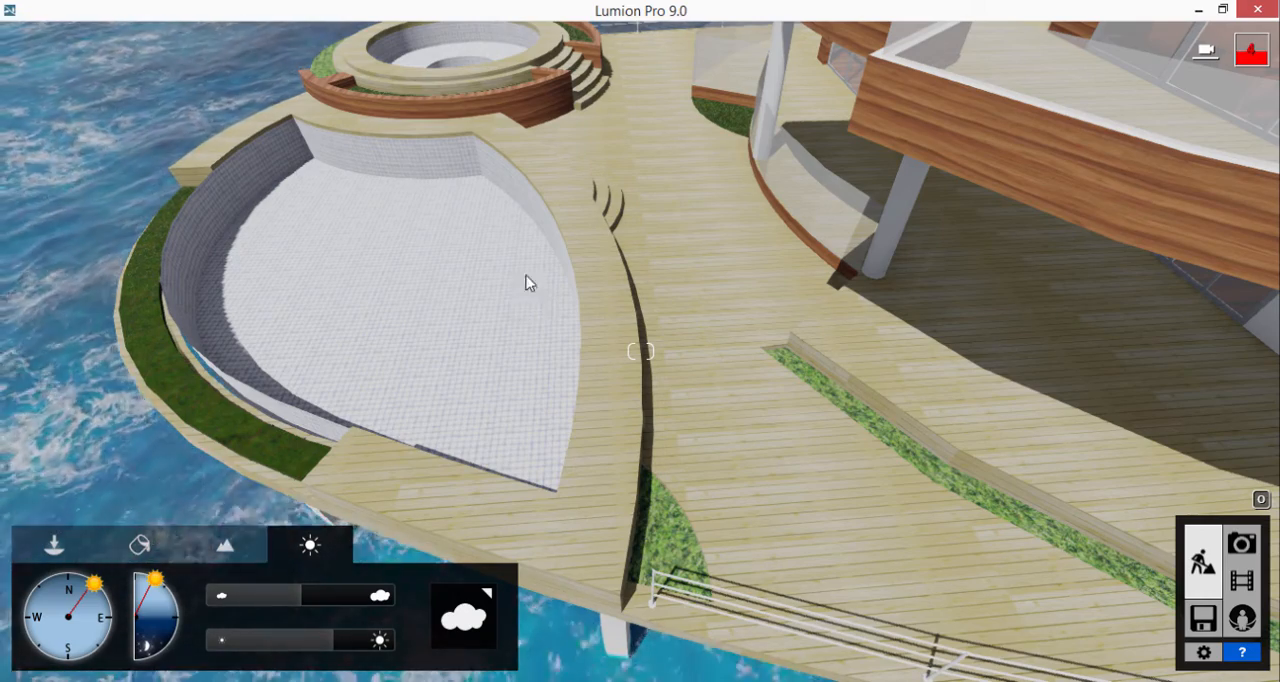
{"action": "right_click_drag", "start_coordinate": [525, 277], "coordinate": [523, 201]}
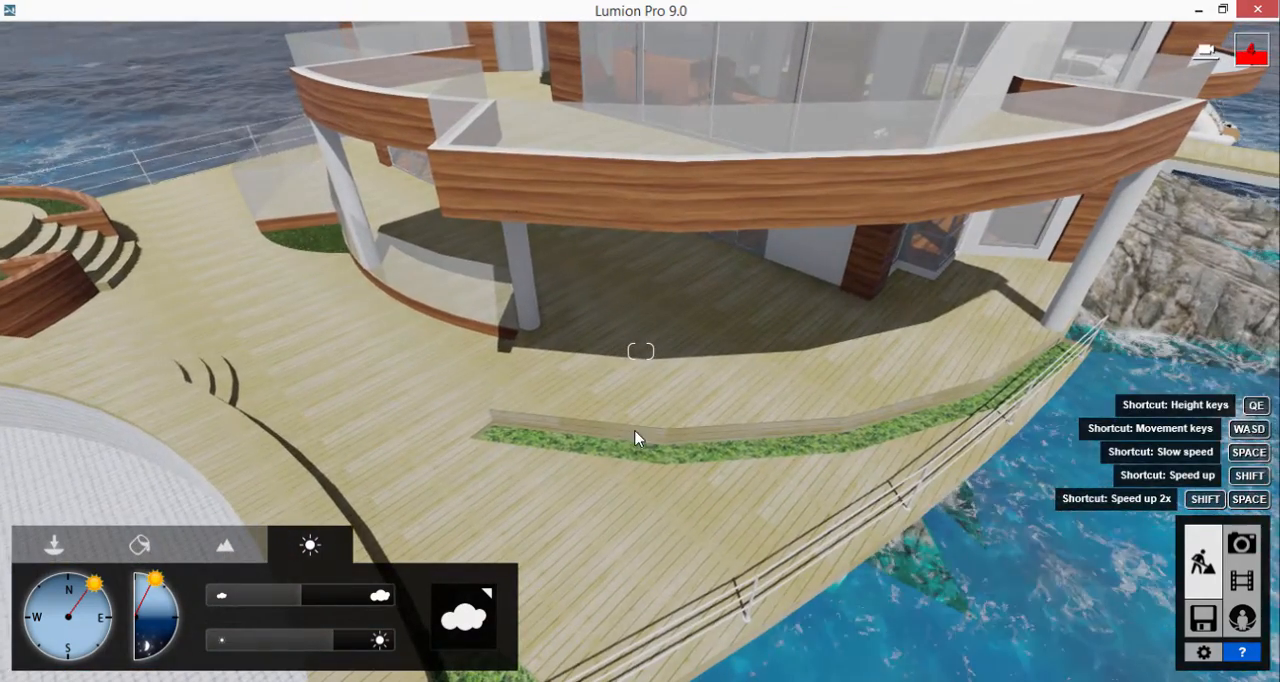
Step: Place four CoconutPalmStr palms along the curved planting strip on the deck below the balcony
{"action": "left_click", "coordinate": [72, 545]}
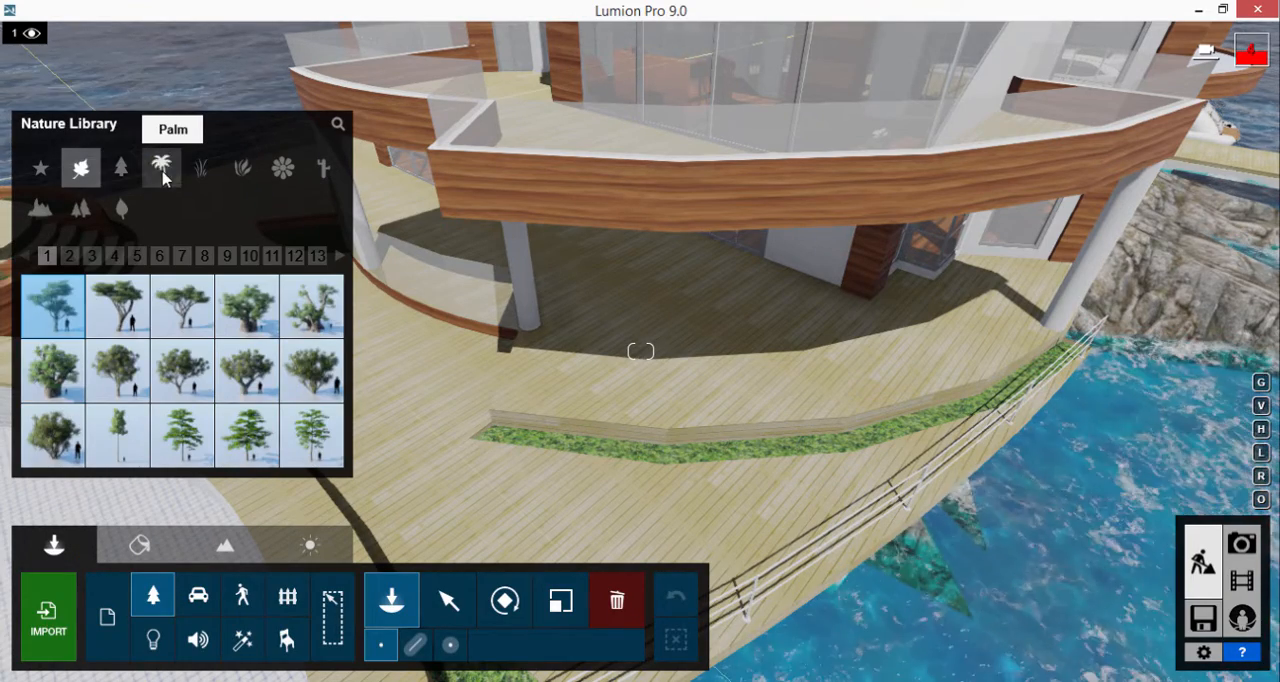
{"action": "left_click", "coordinate": [163, 172]}
{"action": "mouse_move", "coordinate": [254, 324]}
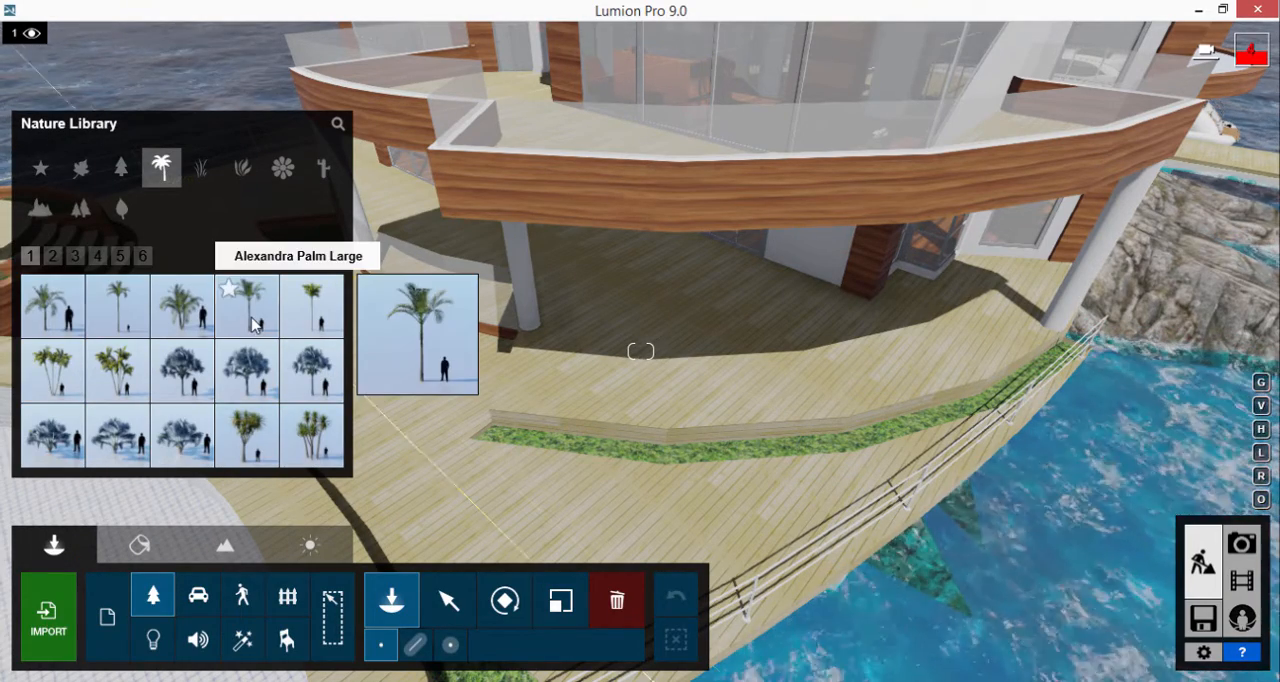
{"action": "left_click", "coordinate": [74, 256]}
{"action": "mouse_move", "coordinate": [72, 392]}
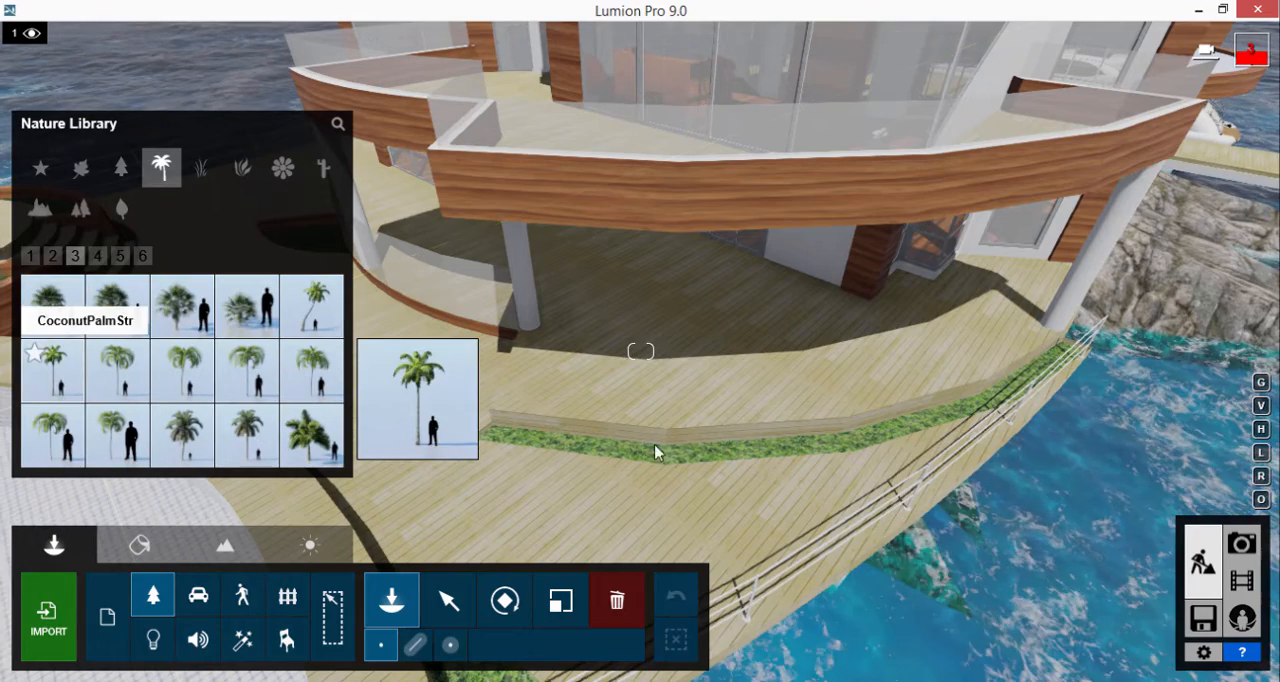
{"action": "left_click", "coordinate": [520, 445]}
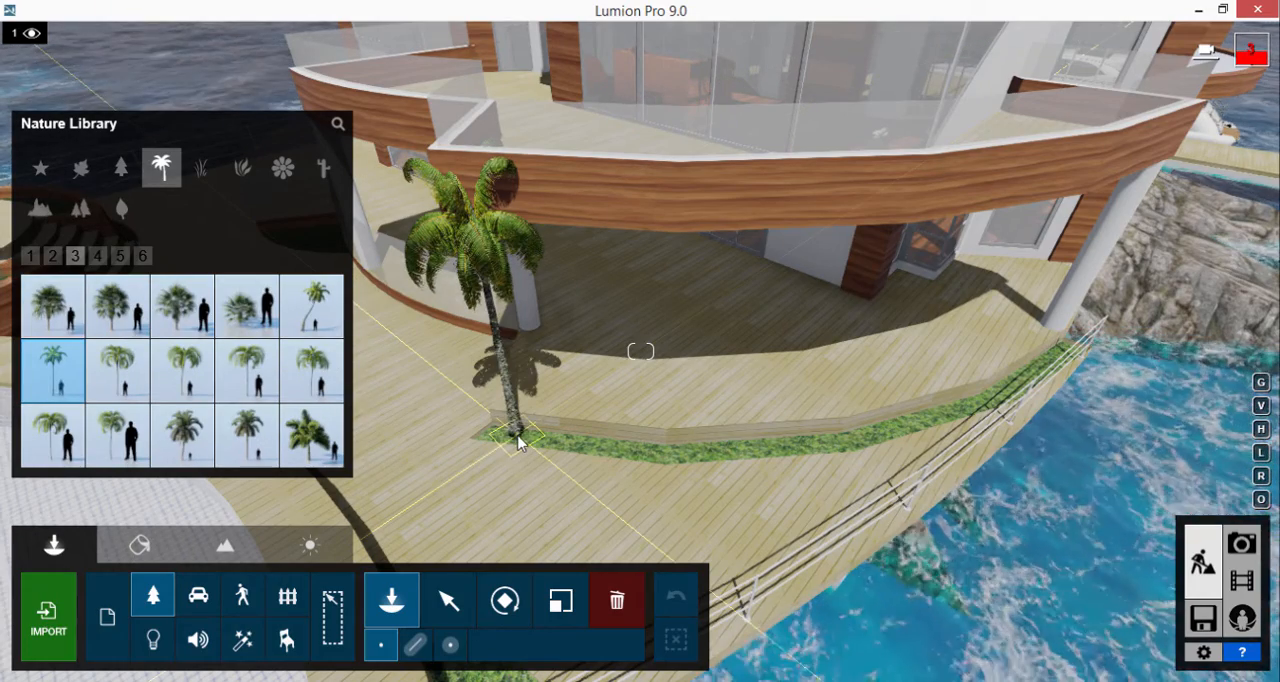
{"action": "left_click", "coordinate": [560, 440]}
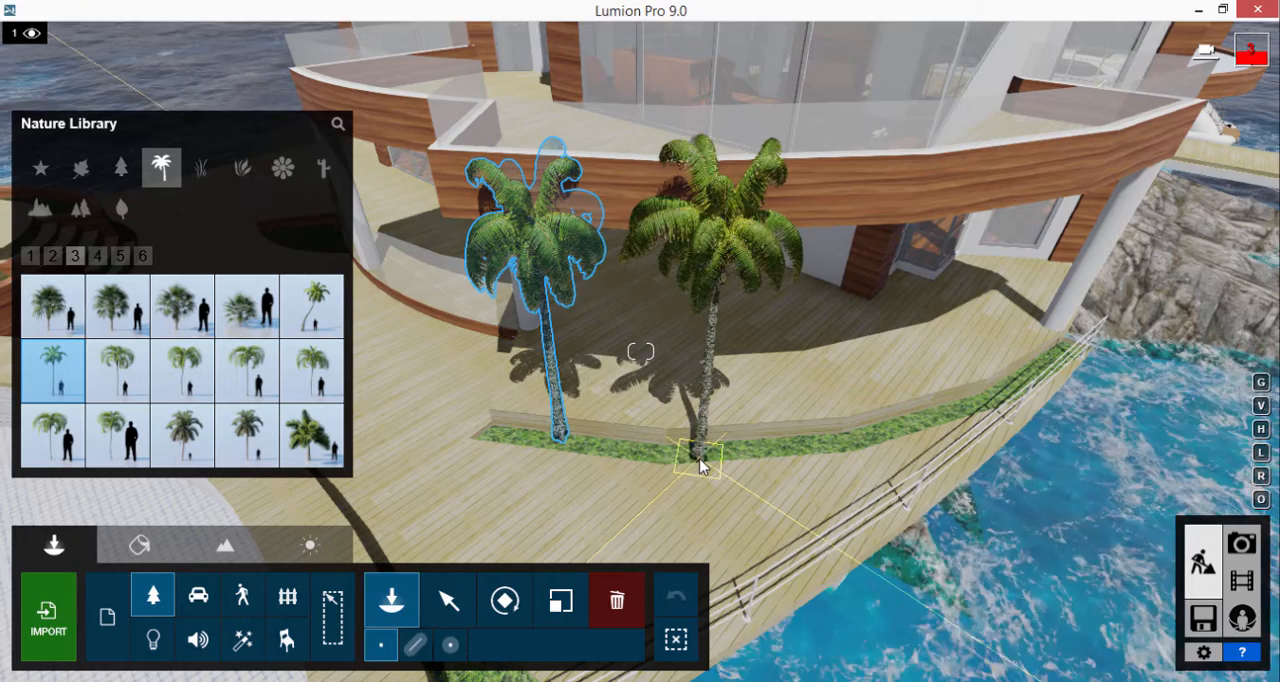
{"action": "left_click", "coordinate": [815, 467]}
{"action": "left_click", "coordinate": [1002, 398]}
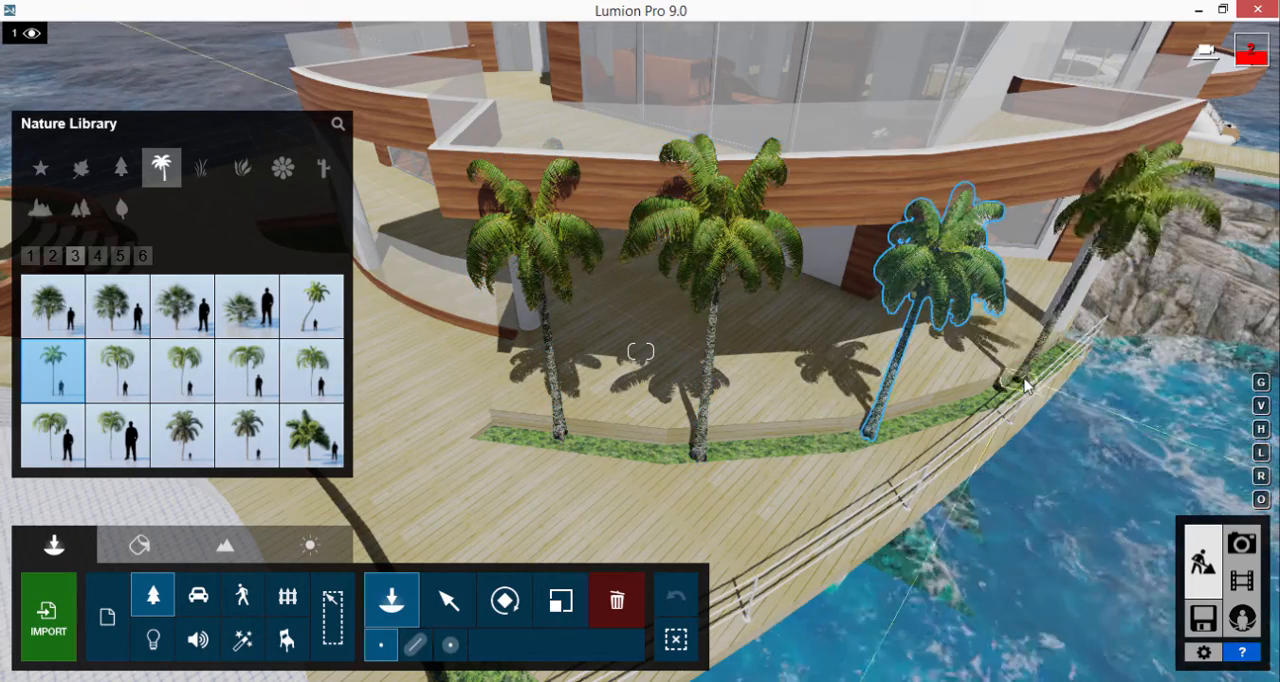
{"action": "left_click", "coordinate": [1024, 380]}
Step: Place three palms in the grass strip along the large pool's outer edge and one in the small bed by the glass railing
{"action": "right_click_drag", "start_coordinate": [958, 353], "coordinate": [555, 474]}
{"action": "left_click", "coordinate": [549, 437]}
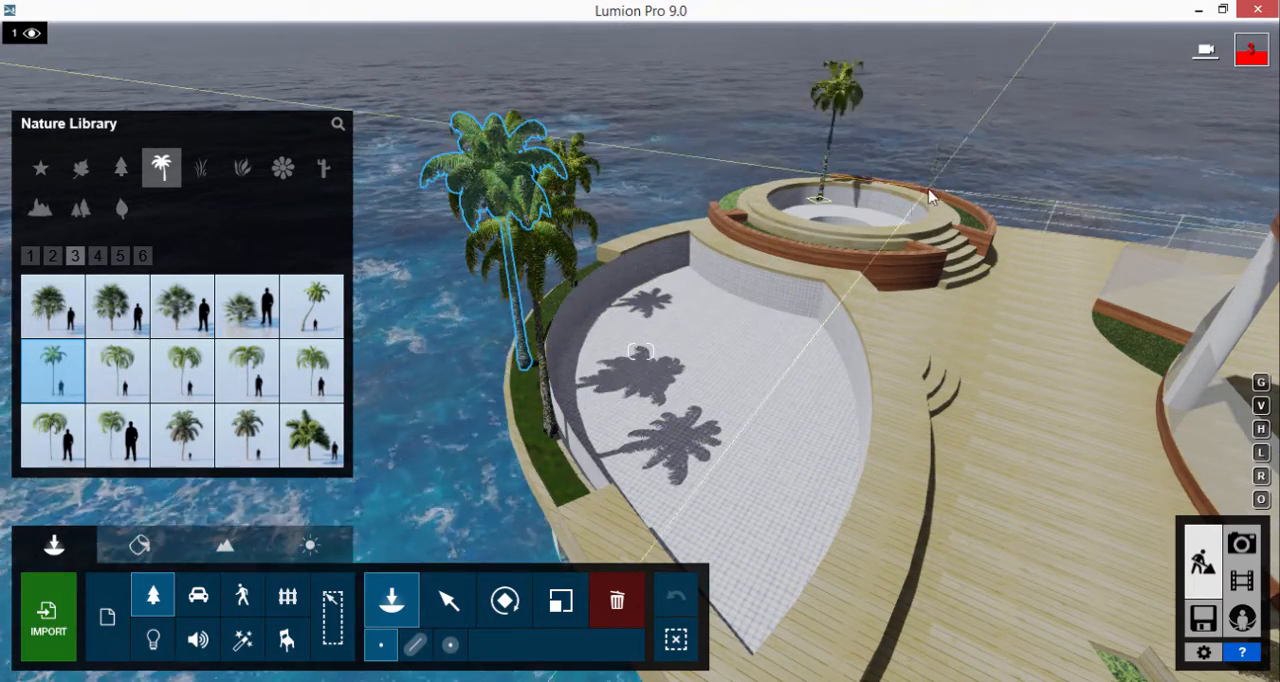
{"action": "key", "text": "w"}
{"action": "right_click_drag", "start_coordinate": [871, 113], "coordinate": [545, 150]}
{"action": "key", "text": "s"}
{"action": "key", "text": "w"}
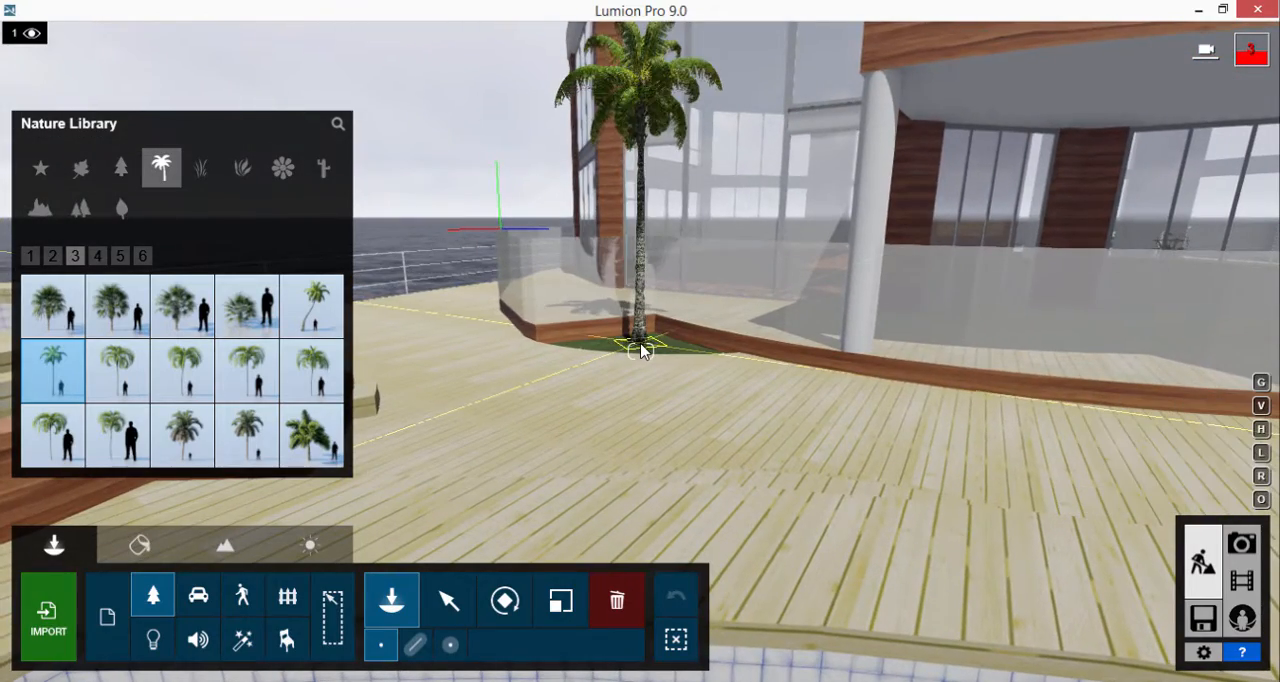
{"action": "left_click", "coordinate": [641, 347]}
Step: Place coconut palms around the round pool in its wood-edged planting beds
{"action": "right_click_drag", "start_coordinate": [641, 347], "coordinate": [696, 388]}
{"action": "key", "text": "w"}
{"action": "key", "text": "s"}
{"action": "left_click", "coordinate": [828, 467]}
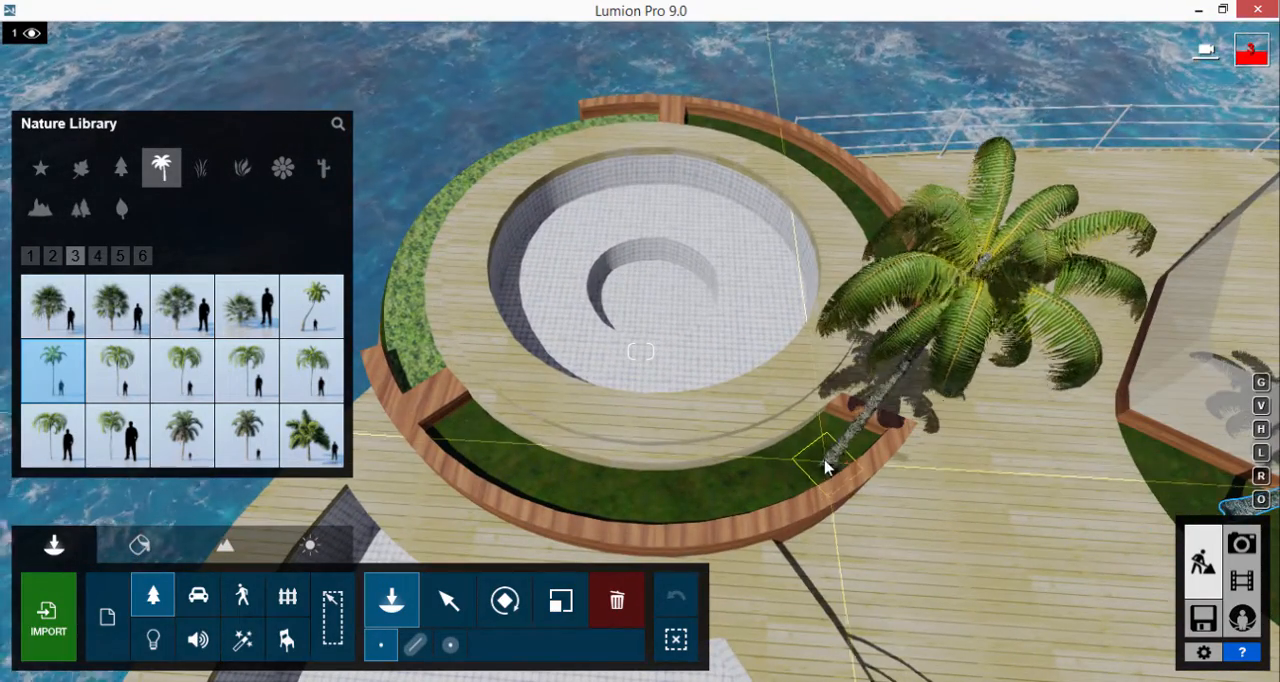
{"action": "left_click", "coordinate": [726, 489]}
{"action": "left_click", "coordinate": [548, 487]}
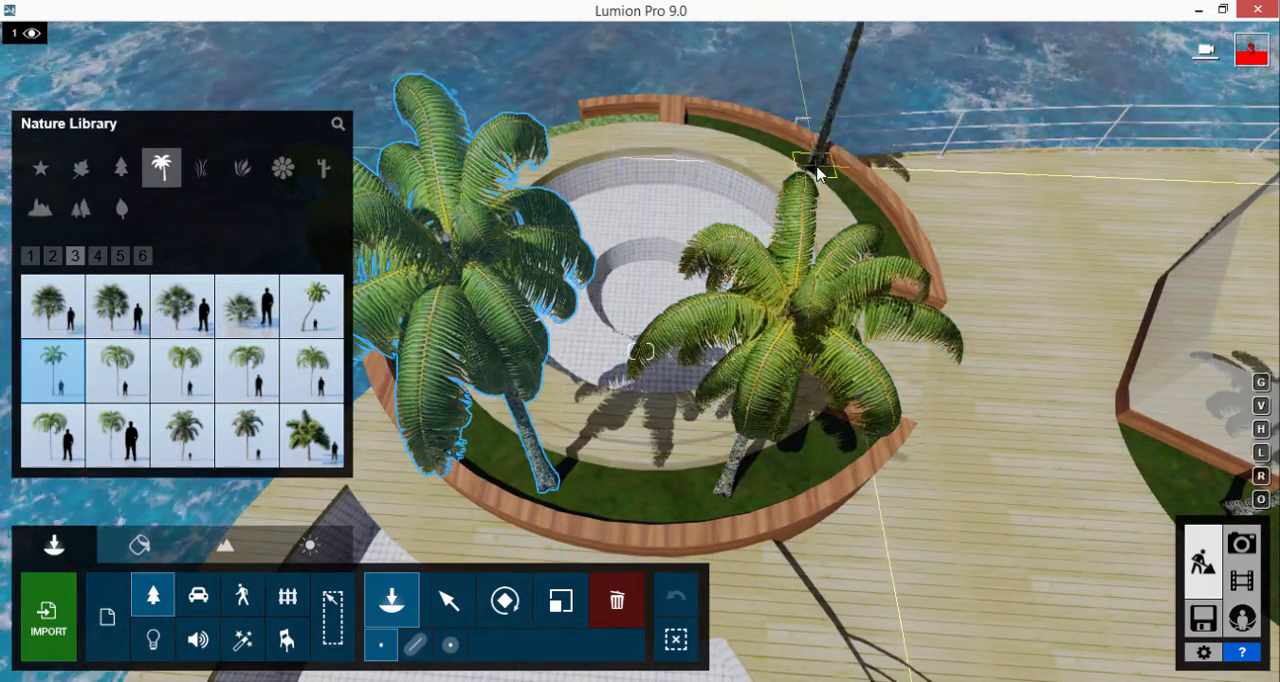
{"action": "left_click", "coordinate": [777, 161]}
{"action": "left_click", "coordinate": [585, 125]}
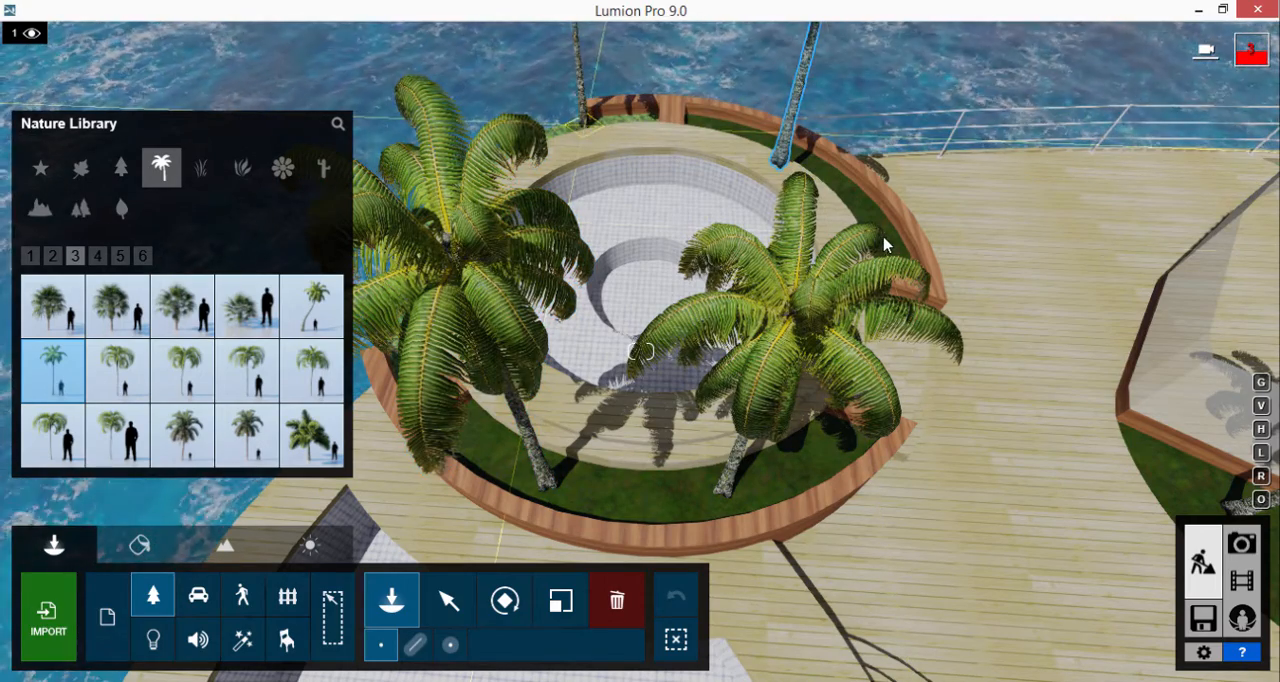
Step: Delete the stray palm standing in the ocean beside the round pool
{"action": "key", "text": "s"}
{"action": "right_click_drag", "start_coordinate": [725, 172], "coordinate": [650, 176]}
{"action": "key", "text": "s"}
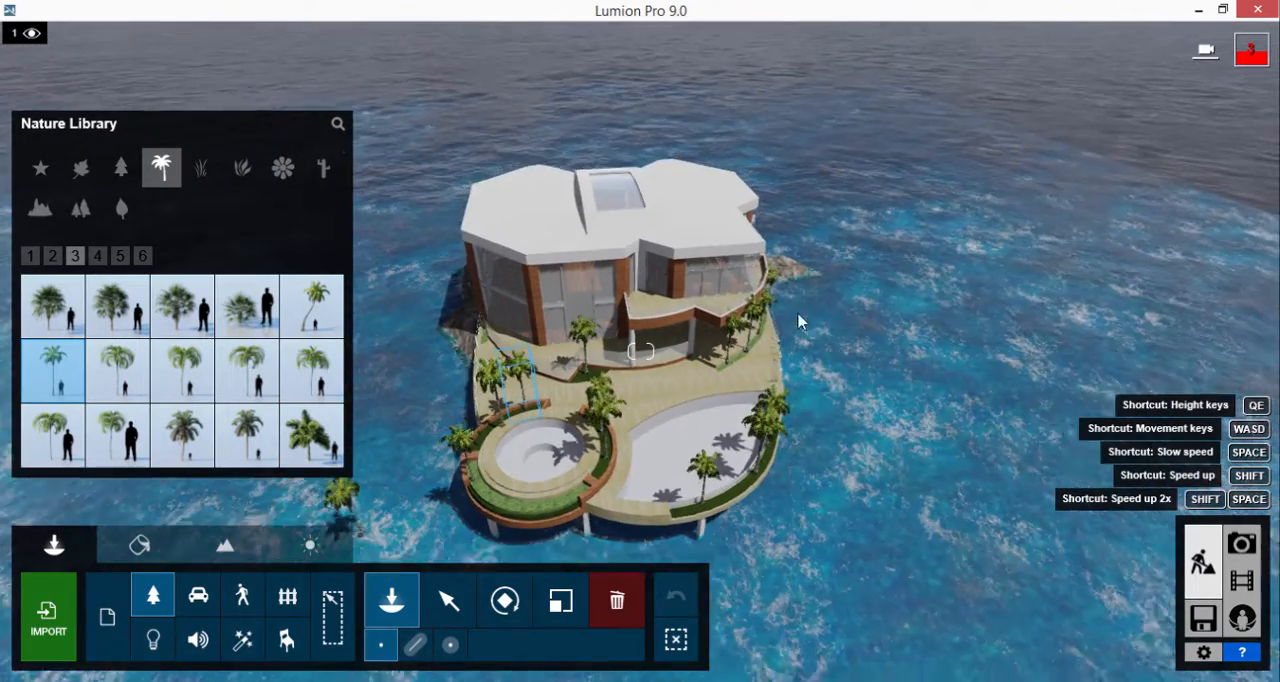
{"action": "right_click_drag", "start_coordinate": [833, 326], "coordinate": [787, 381]}
{"action": "key", "text": "w"}
{"action": "key", "text": "a"}
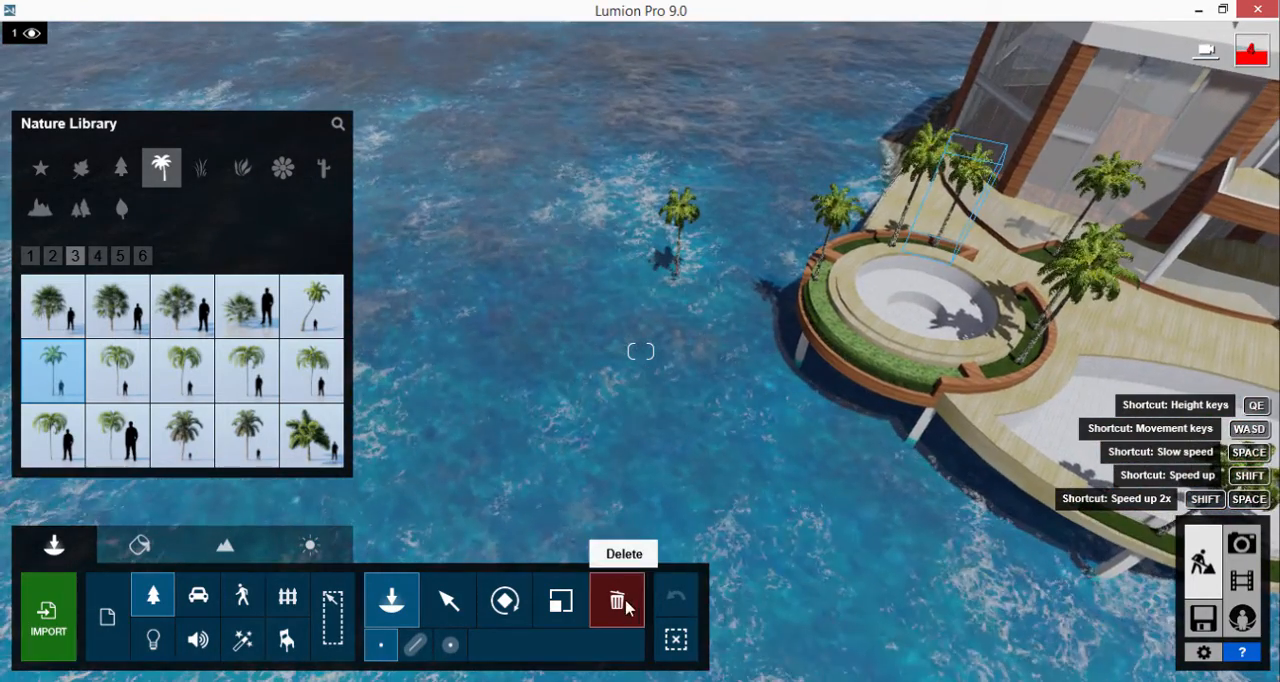
{"action": "left_click", "coordinate": [680, 268]}
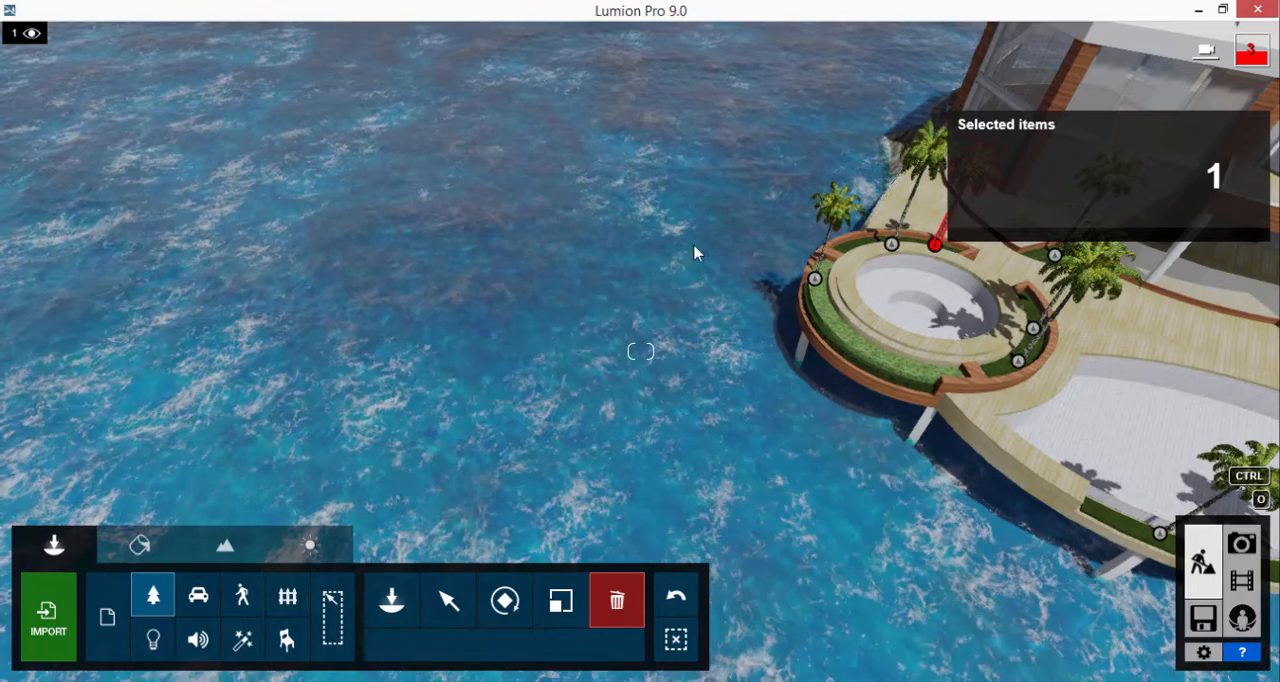
Step: Place coconut palms along the grass strip on the pier and move the misplaced one into the strip's far end
{"action": "left_click", "coordinate": [391, 598]}
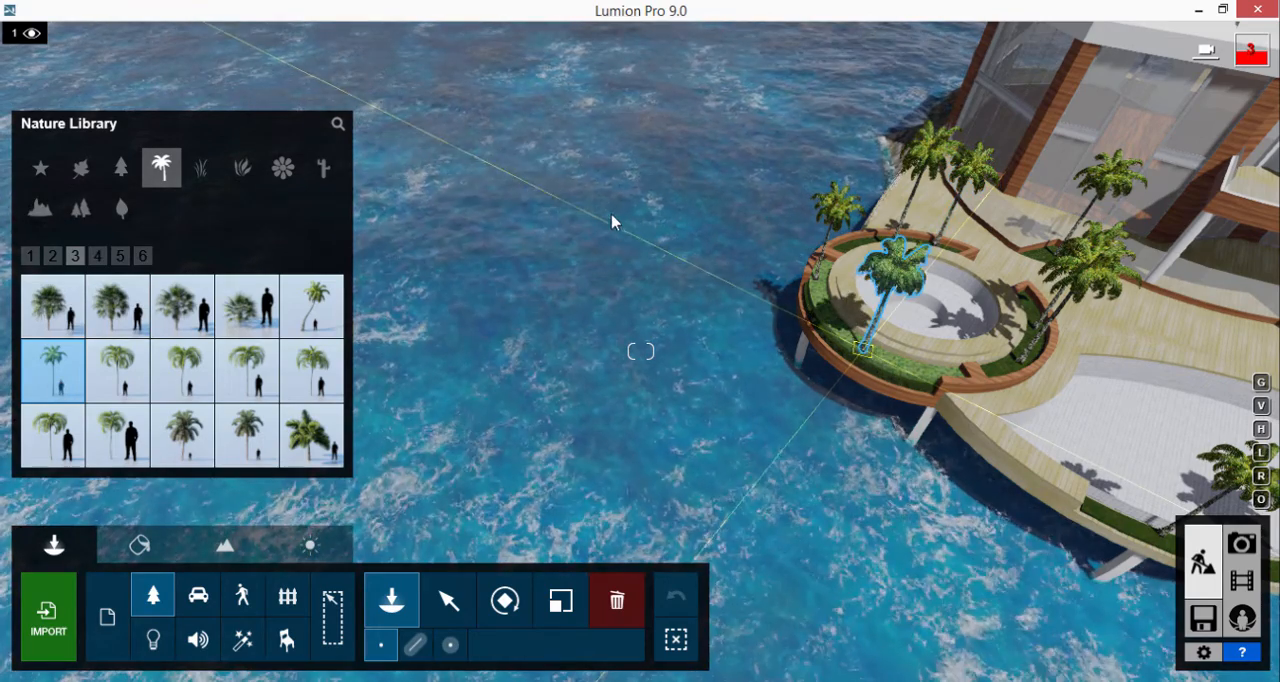
{"action": "right_click_drag", "start_coordinate": [612, 209], "coordinate": [744, 212]}
{"action": "key", "text": "w"}
{"action": "key", "text": "w"}
{"action": "key", "text": "w"}
{"action": "key", "text": "s"}
{"action": "key", "text": "s"}
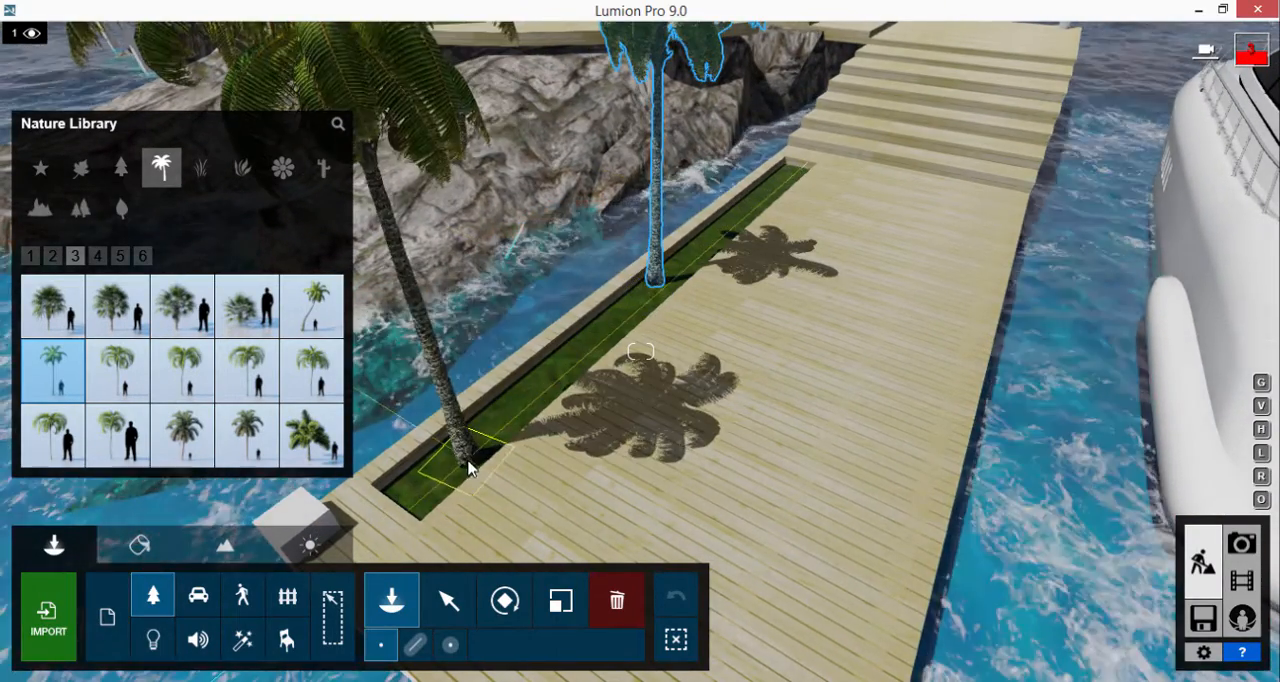
{"action": "left_click_drag", "start_coordinate": [630, 343], "coordinate": [765, 205]}
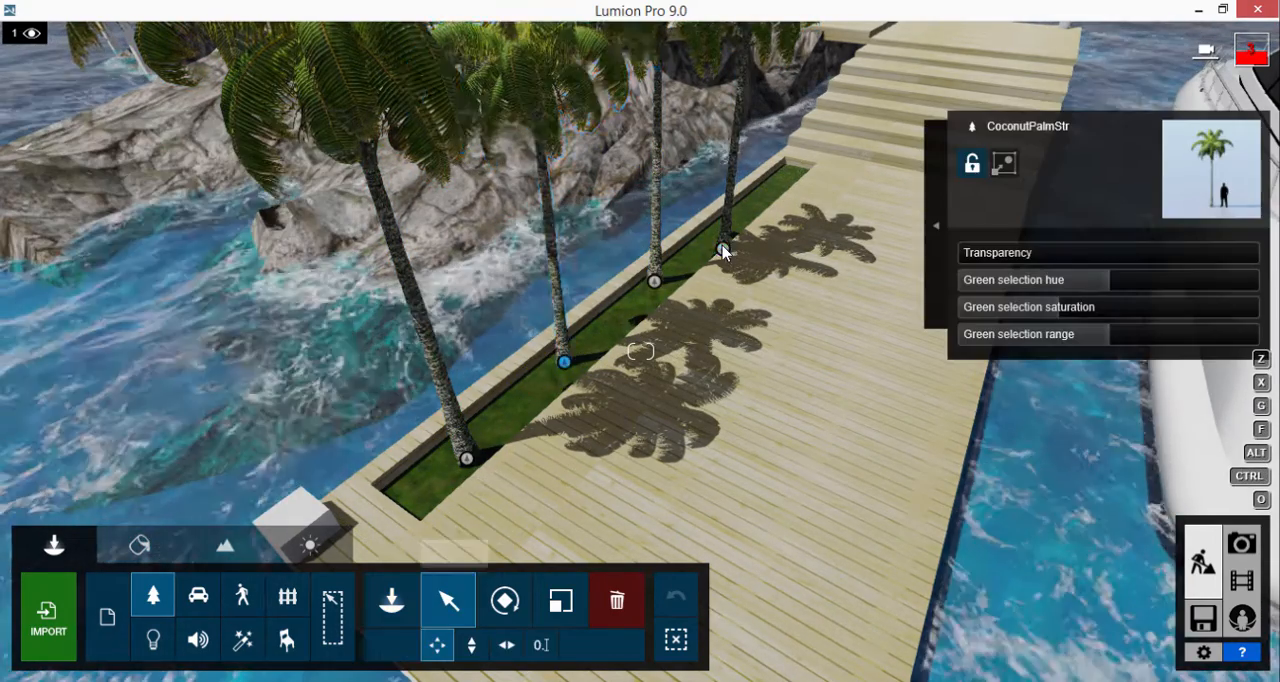
{"action": "left_click_drag", "start_coordinate": [724, 248], "coordinate": [748, 214]}
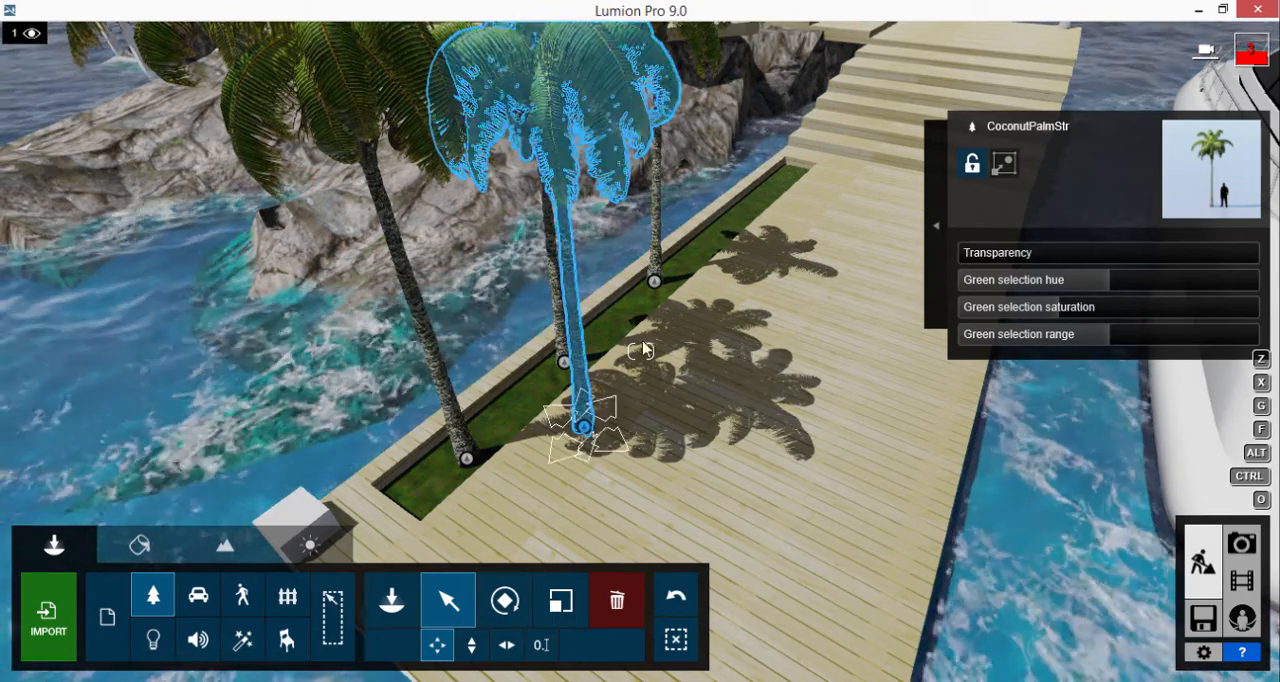
{"action": "left_click_drag", "start_coordinate": [584, 427], "coordinate": [737, 216]}
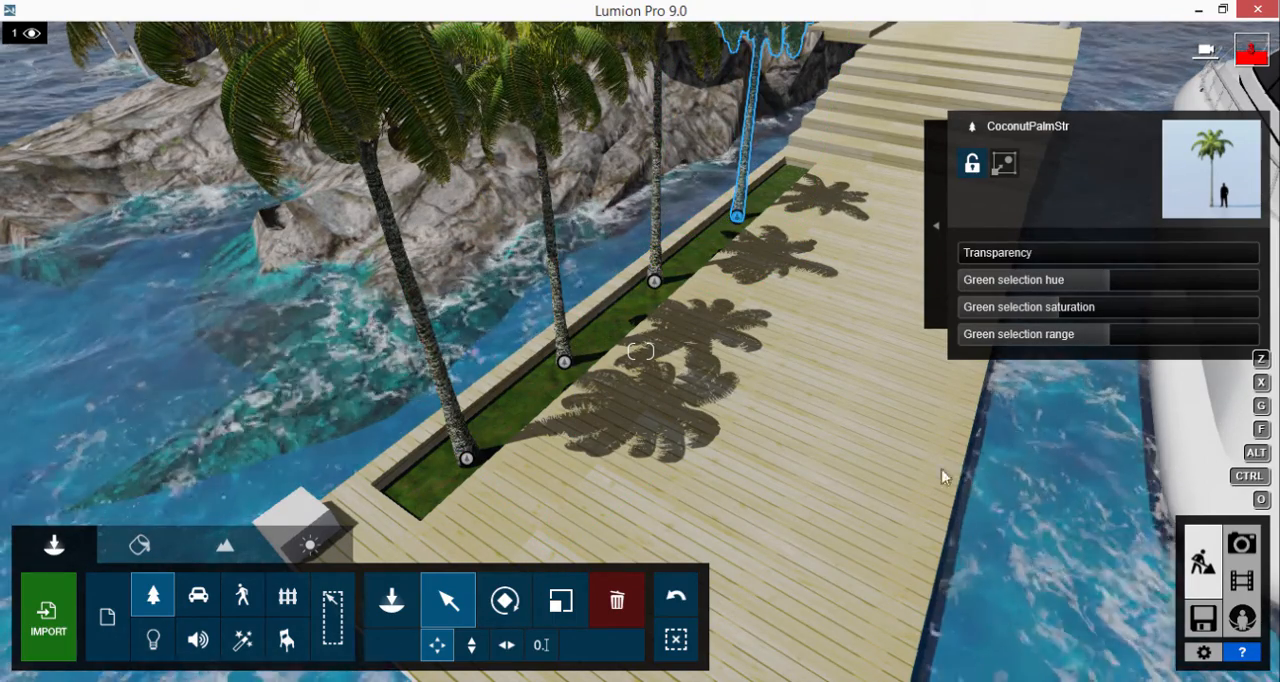
Step: Switch to Photo mode, frame the house, rocks, pier and yacht from low over the water, and store the view as photo 1
{"action": "left_click", "coordinate": [1240, 545]}
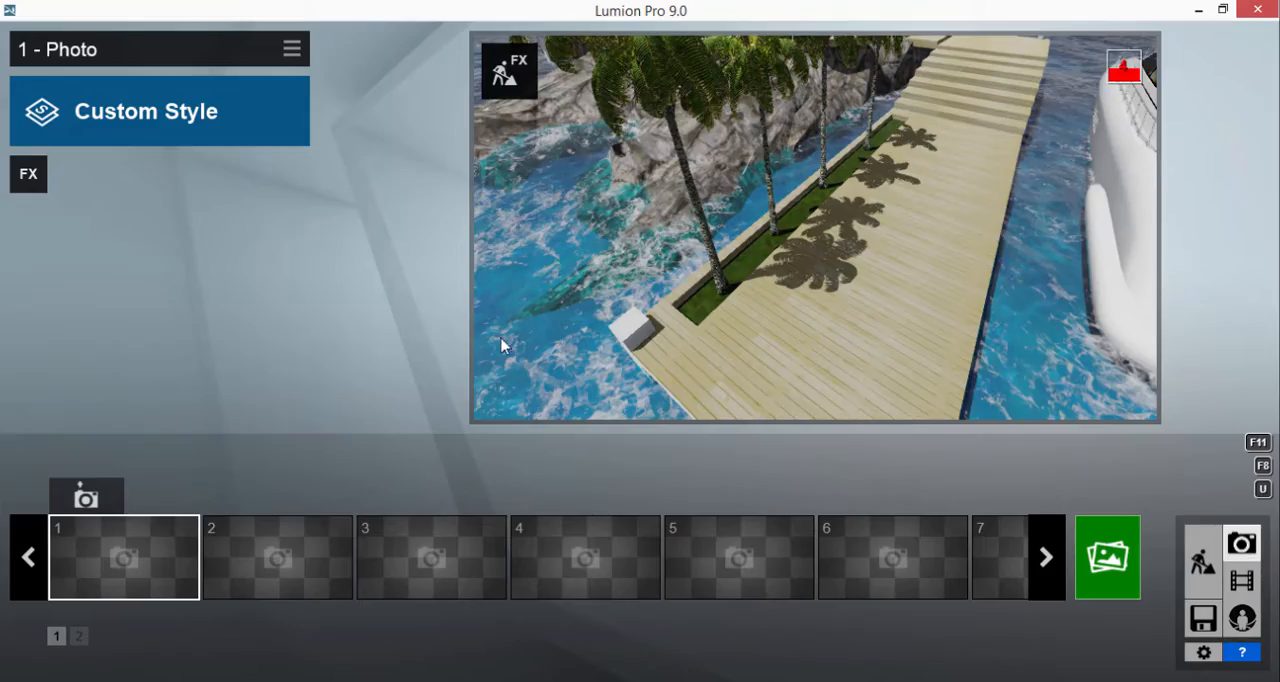
{"action": "right_click_drag", "start_coordinate": [700, 268], "coordinate": [678, 278]}
{"action": "key", "text": "s"}
{"action": "key", "text": "a"}
{"action": "key", "text": "w"}
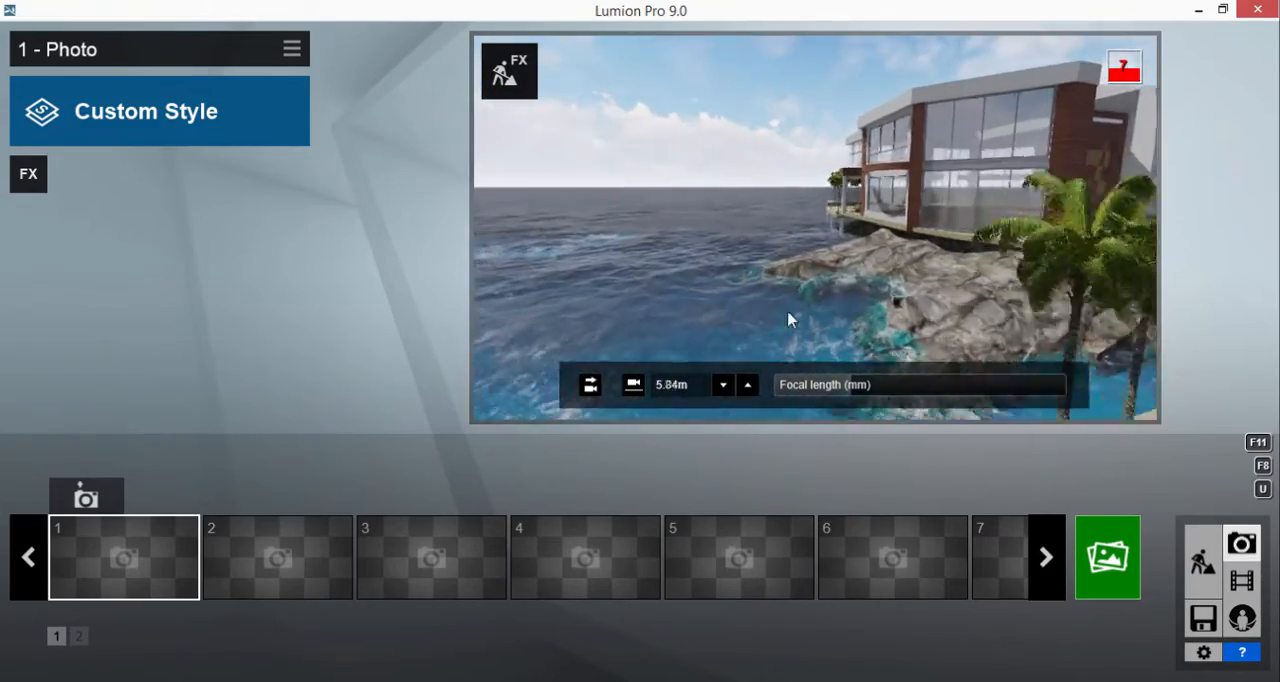
{"action": "key", "text": "s"}
{"action": "key", "text": "q"}
{"action": "right_click_drag", "start_coordinate": [788, 319], "coordinate": [860, 286]}
{"action": "key", "text": "w"}
{"action": "right_click_drag", "start_coordinate": [791, 266], "coordinate": [798, 266]}
{"action": "key", "text": "ctrl+1"}
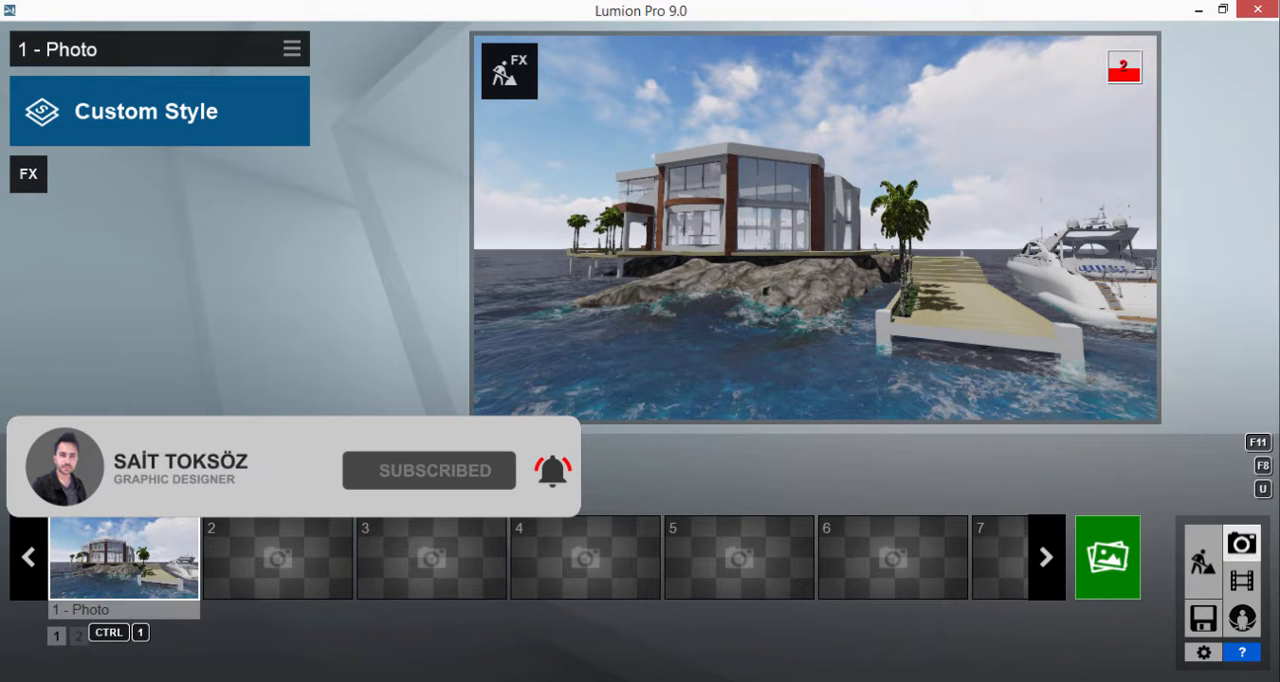
Step: Add a Reflection effect with three planes on the house: the tall front glazing, the lower window and the upper balcony area
{"action": "left_click", "coordinate": [28, 174]}
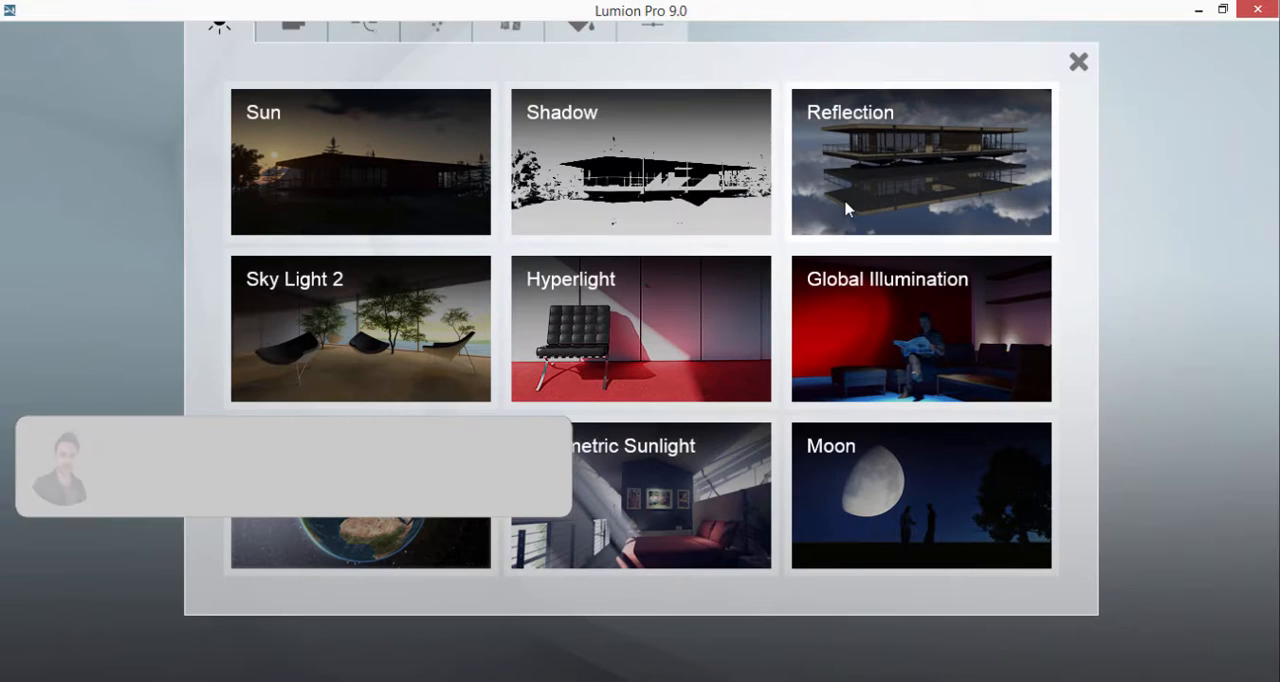
{"action": "left_click", "coordinate": [855, 205]}
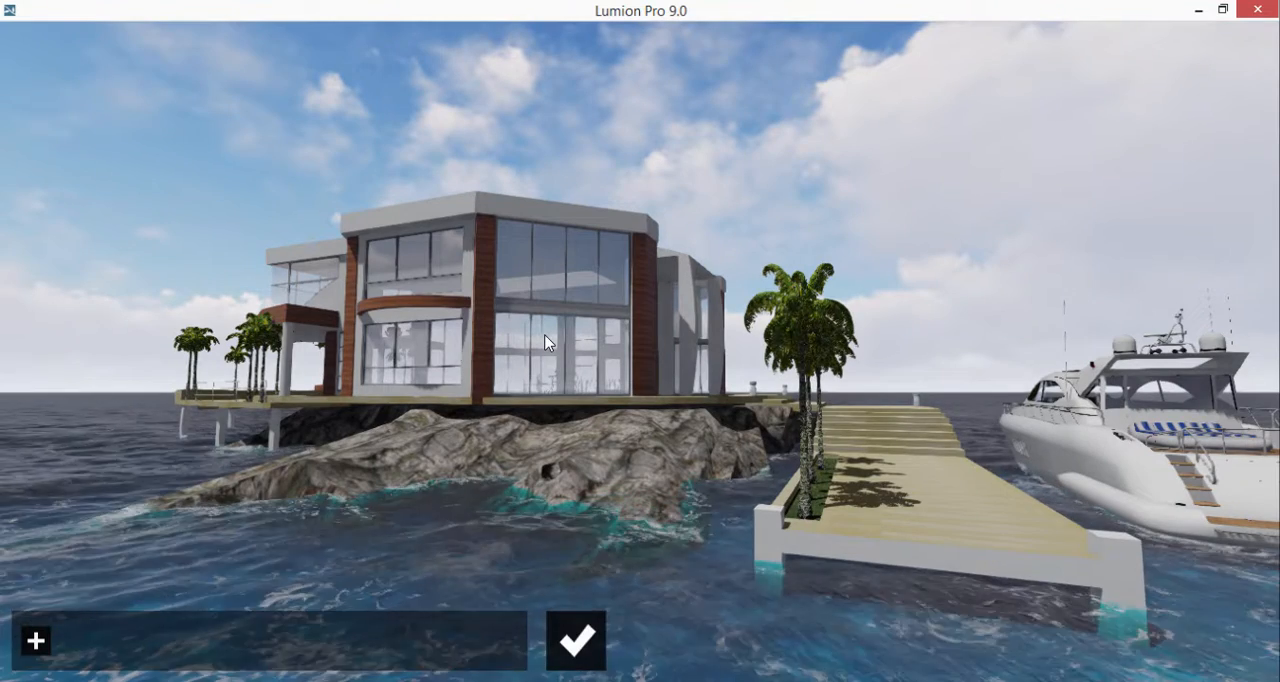
{"action": "left_click", "coordinate": [36, 640]}
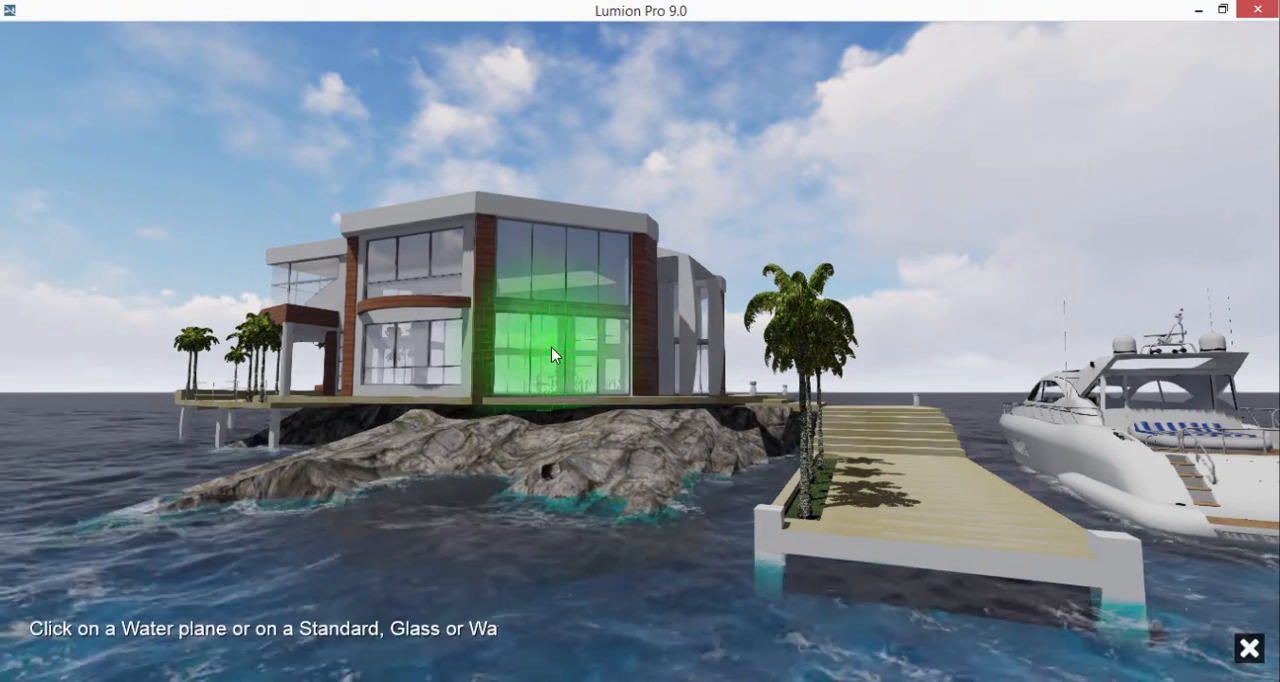
{"action": "left_click", "coordinate": [562, 341]}
{"action": "left_click", "coordinate": [86, 559]}
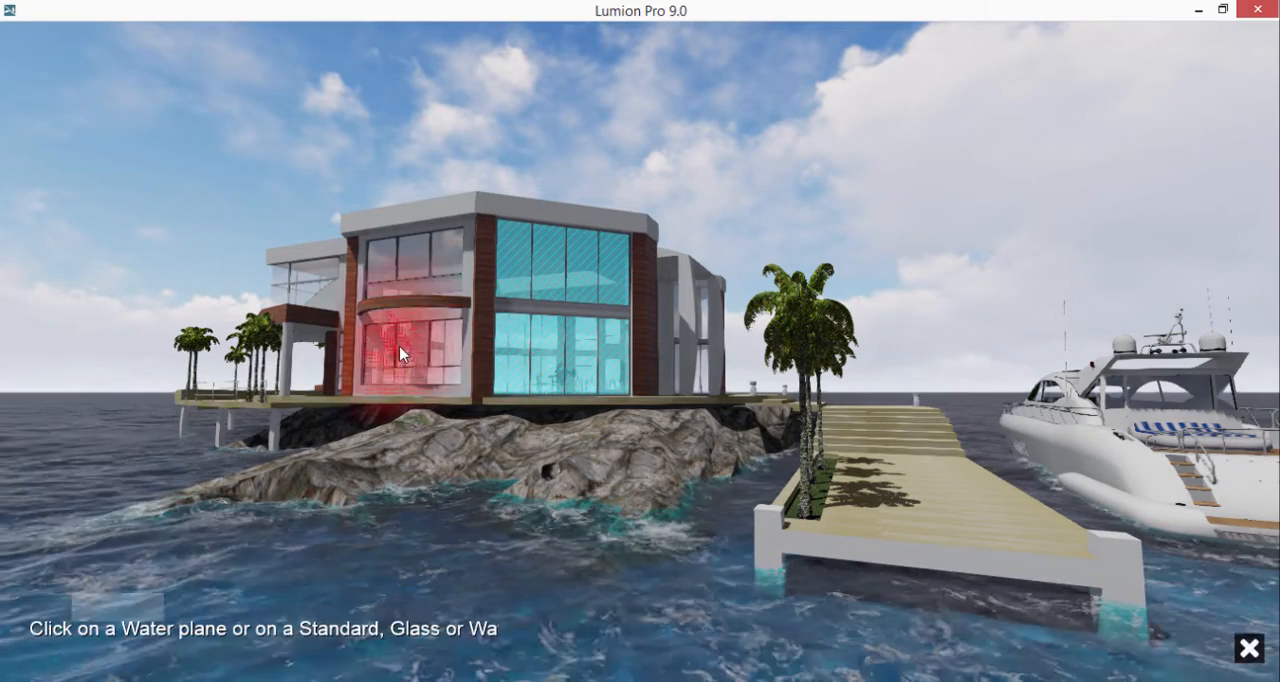
{"action": "left_click", "coordinate": [404, 332]}
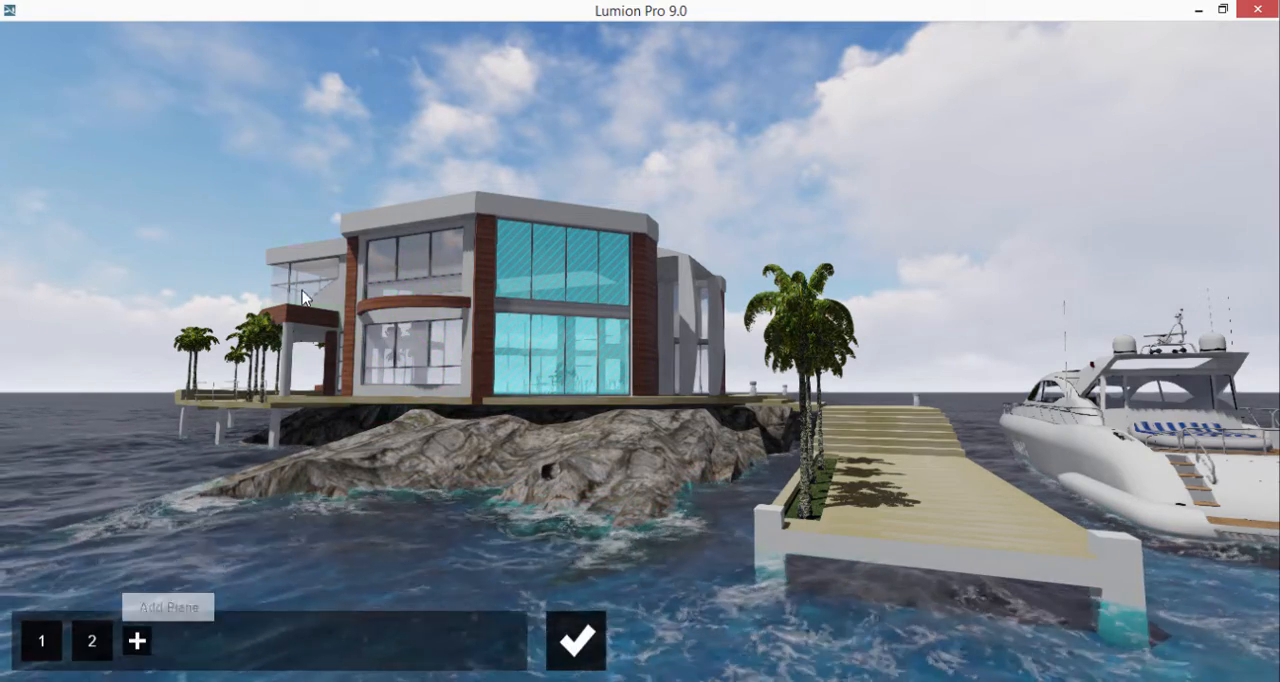
{"action": "left_click", "coordinate": [134, 640]}
{"action": "left_click", "coordinate": [302, 290]}
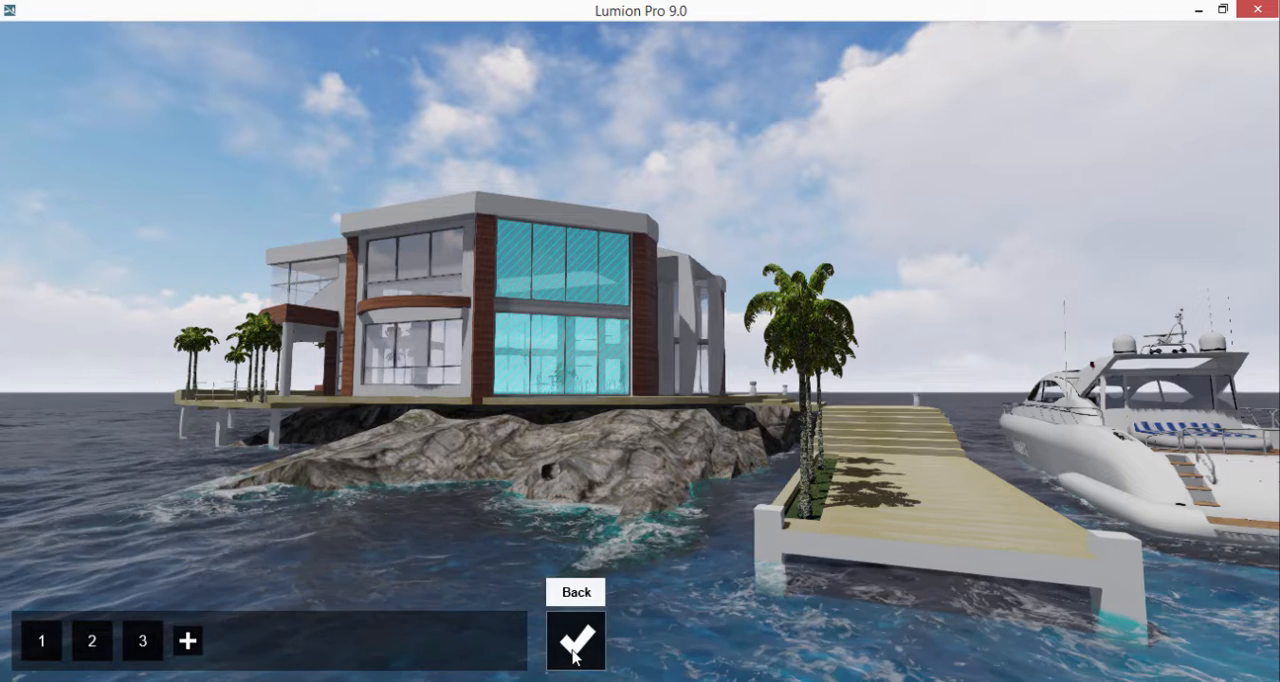
{"action": "left_click", "coordinate": [577, 640]}
Step: Add a Sun effect to the photo and set the sun heading to -0.3
{"action": "left_click", "coordinate": [28, 174]}
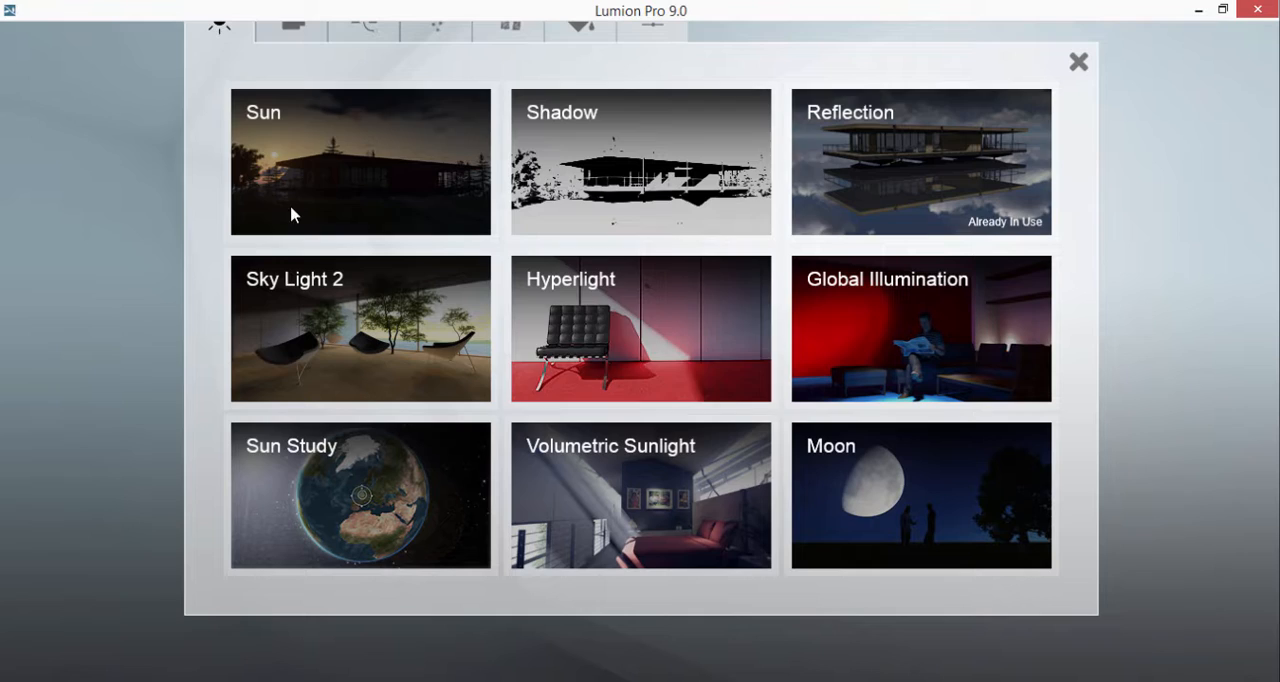
{"action": "left_click", "coordinate": [415, 180]}
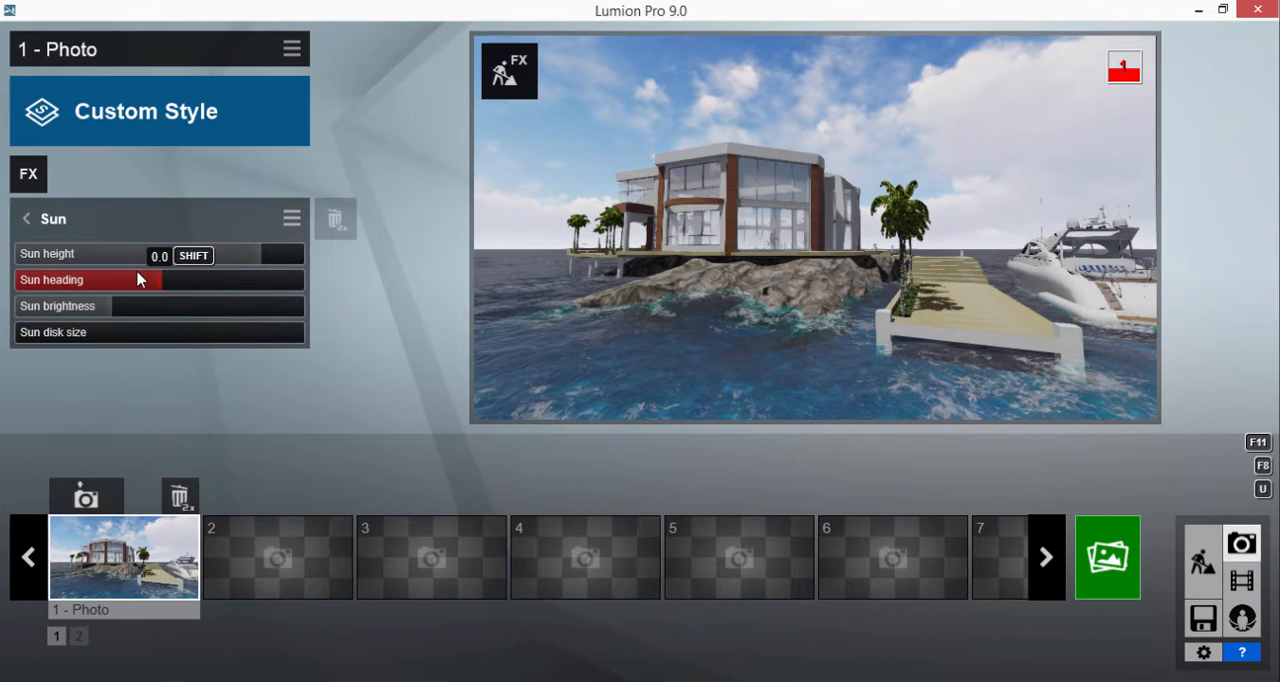
{"action": "left_click_drag", "start_coordinate": [138, 279], "coordinate": [118, 277]}
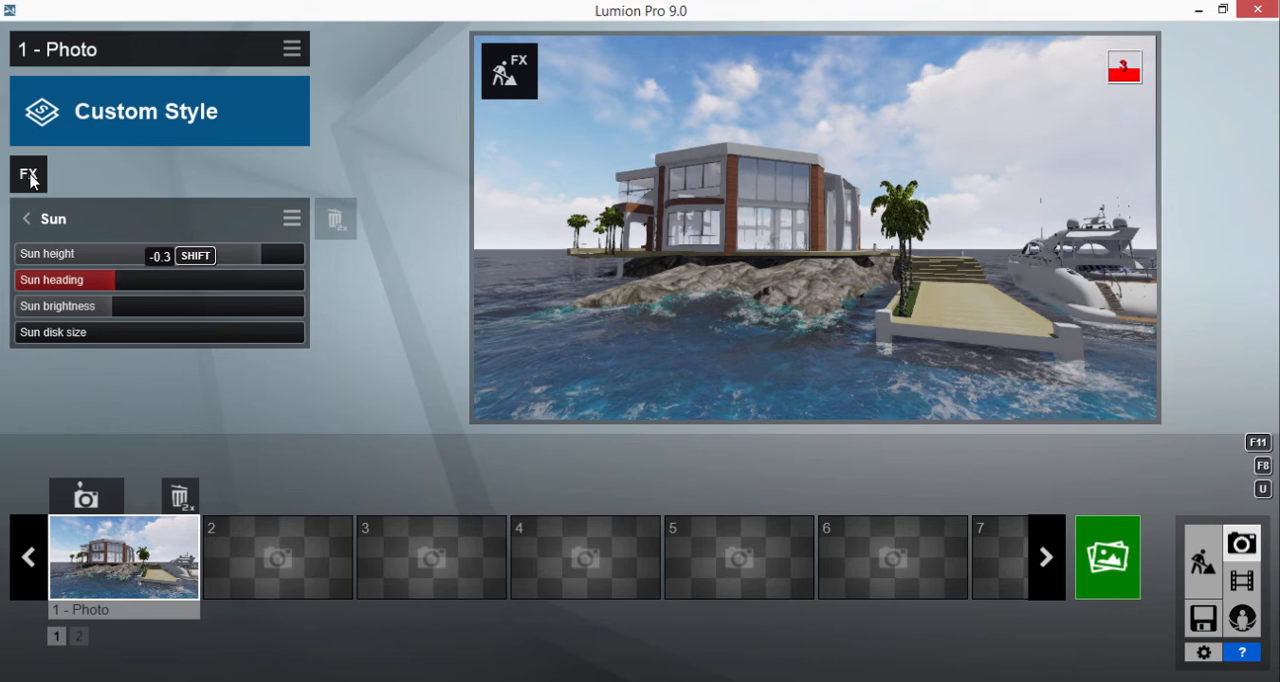
Step: Add a 2-Point Perspective effect, turn it on and set the camera's eye level to 1.60 m
{"action": "left_click", "coordinate": [30, 175]}
{"action": "left_click", "coordinate": [307, 31]}
{"action": "left_click", "coordinate": [347, 33]}
{"action": "left_click", "coordinate": [305, 31]}
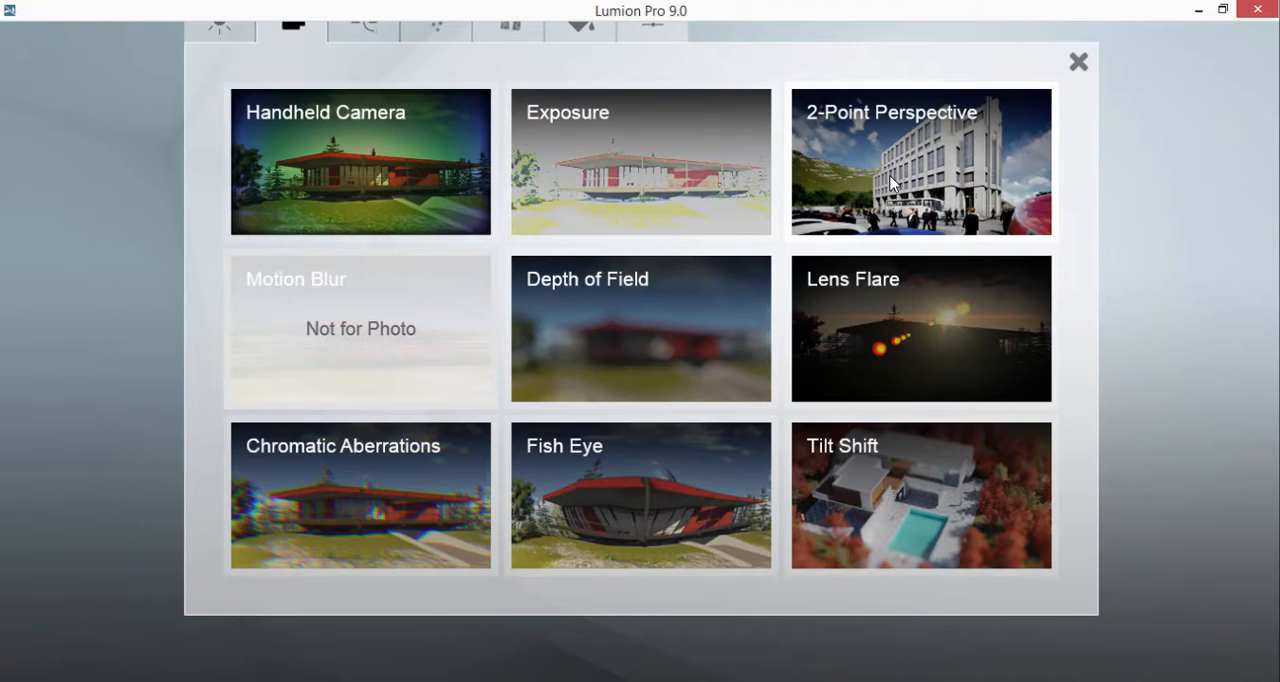
{"action": "left_click", "coordinate": [893, 183]}
{"action": "left_click", "coordinate": [599, 388]}
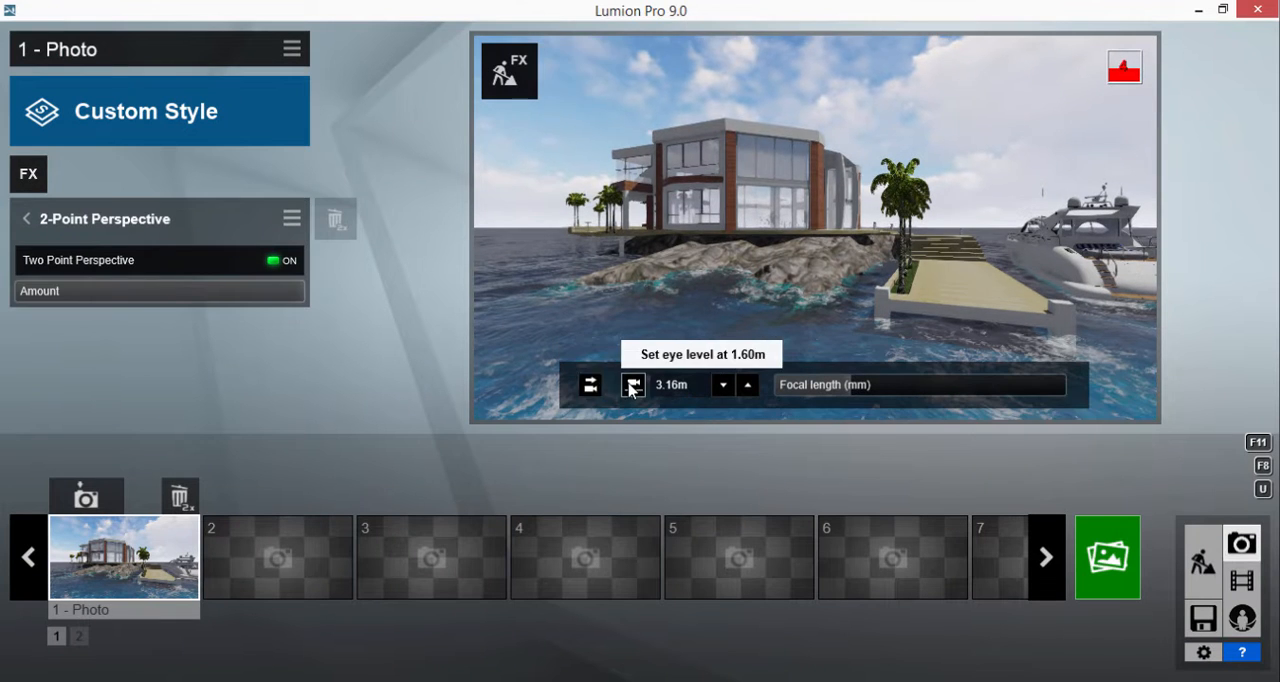
{"action": "left_click", "coordinate": [632, 386]}
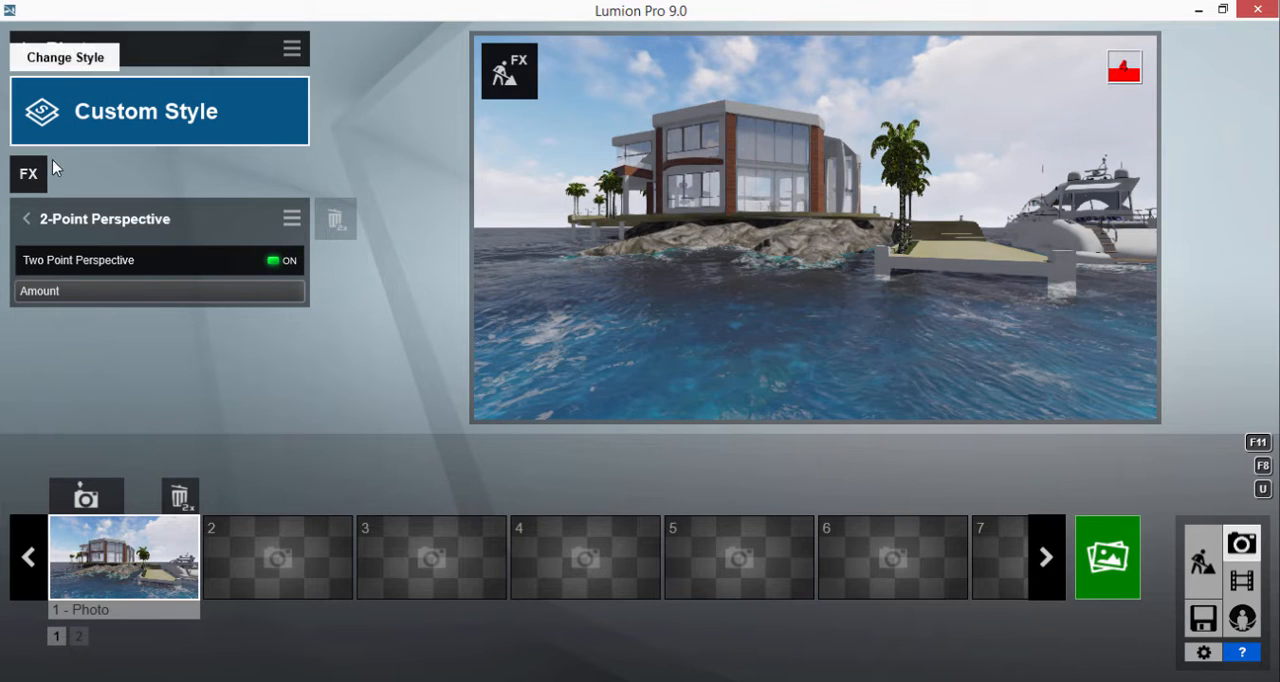
Step: Add a Real Skies effect to the photo
{"action": "left_click", "coordinate": [30, 176]}
{"action": "left_click", "coordinate": [440, 30]}
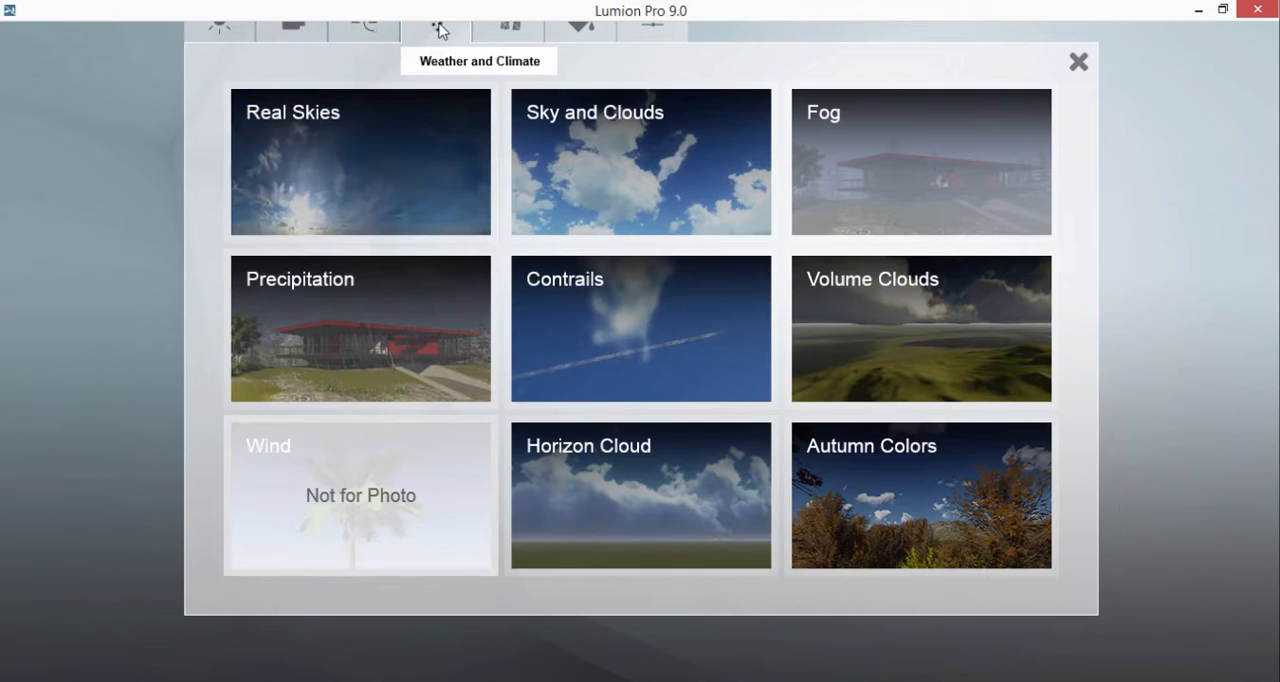
{"action": "left_click", "coordinate": [379, 141]}
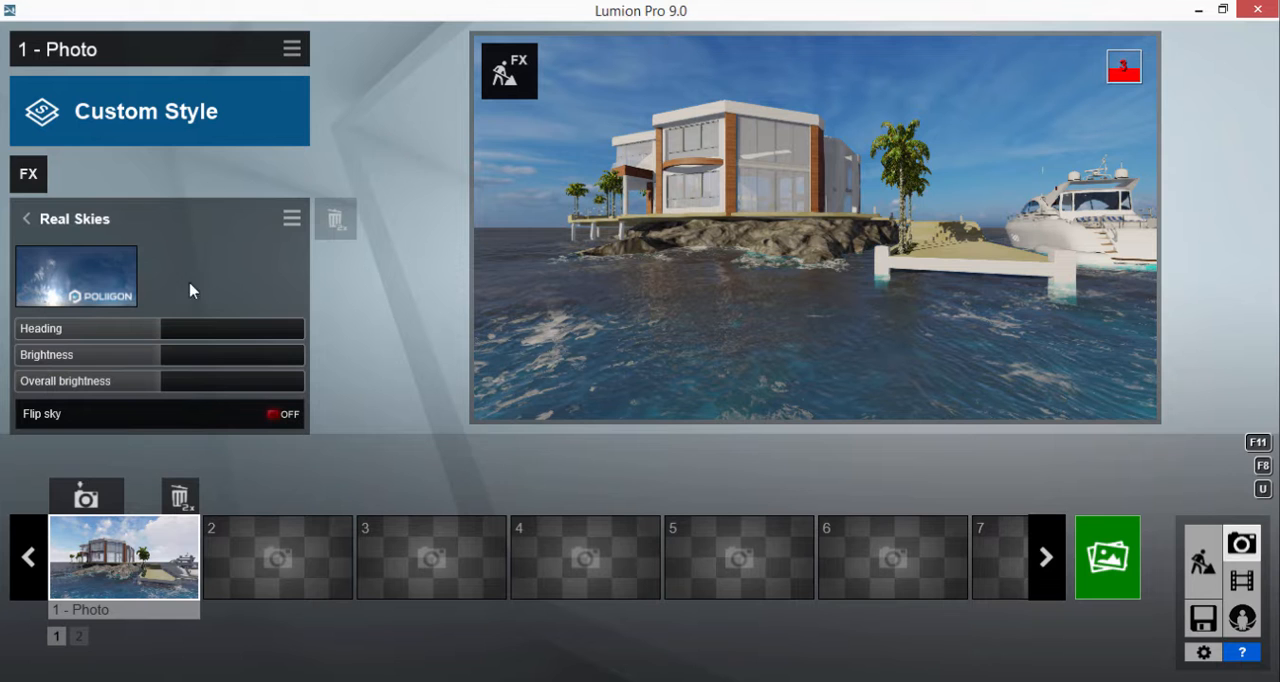
Step: Try two Evening skies in the Real Skies effect: the dark blue one and the one with an orange horizon
{"action": "left_click", "coordinate": [96, 267]}
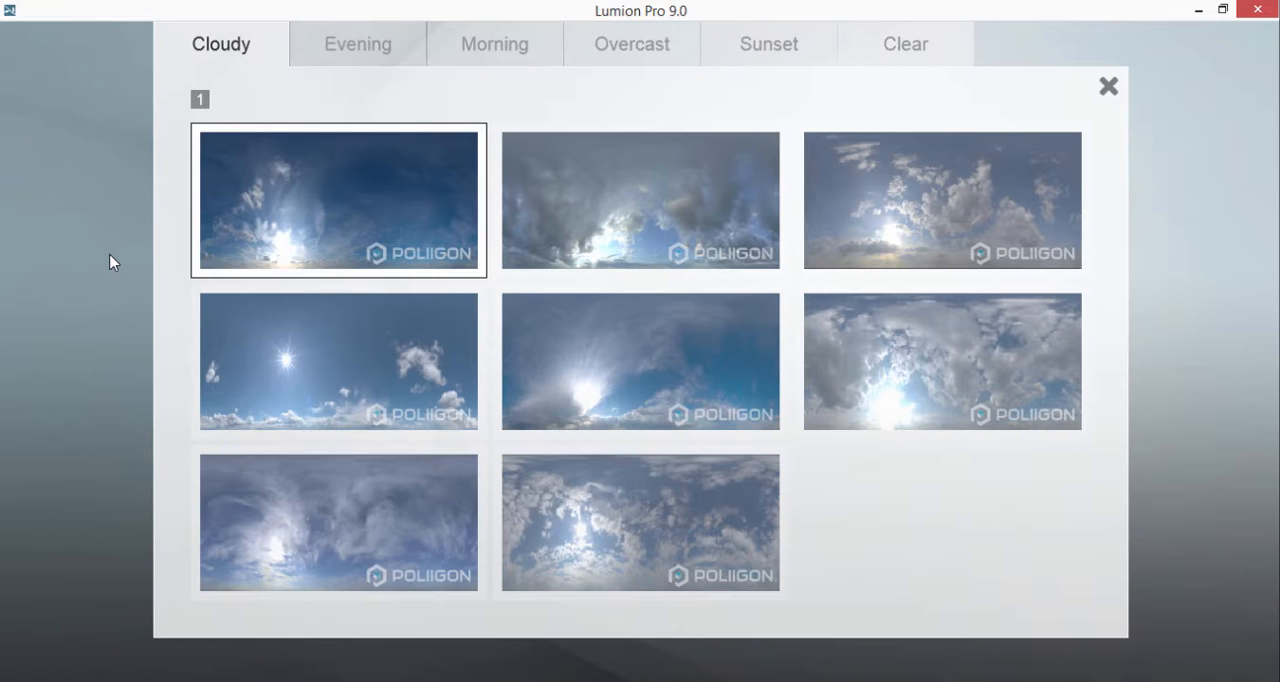
{"action": "left_click", "coordinate": [385, 58]}
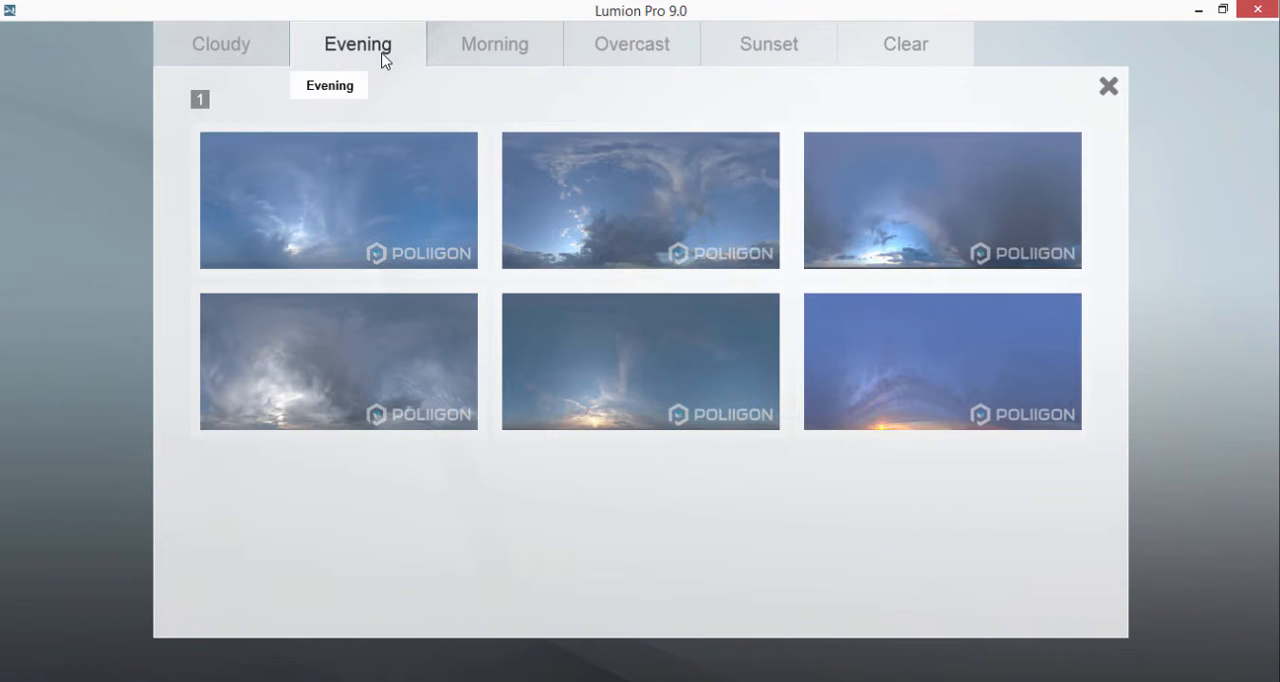
{"action": "left_click", "coordinate": [924, 218]}
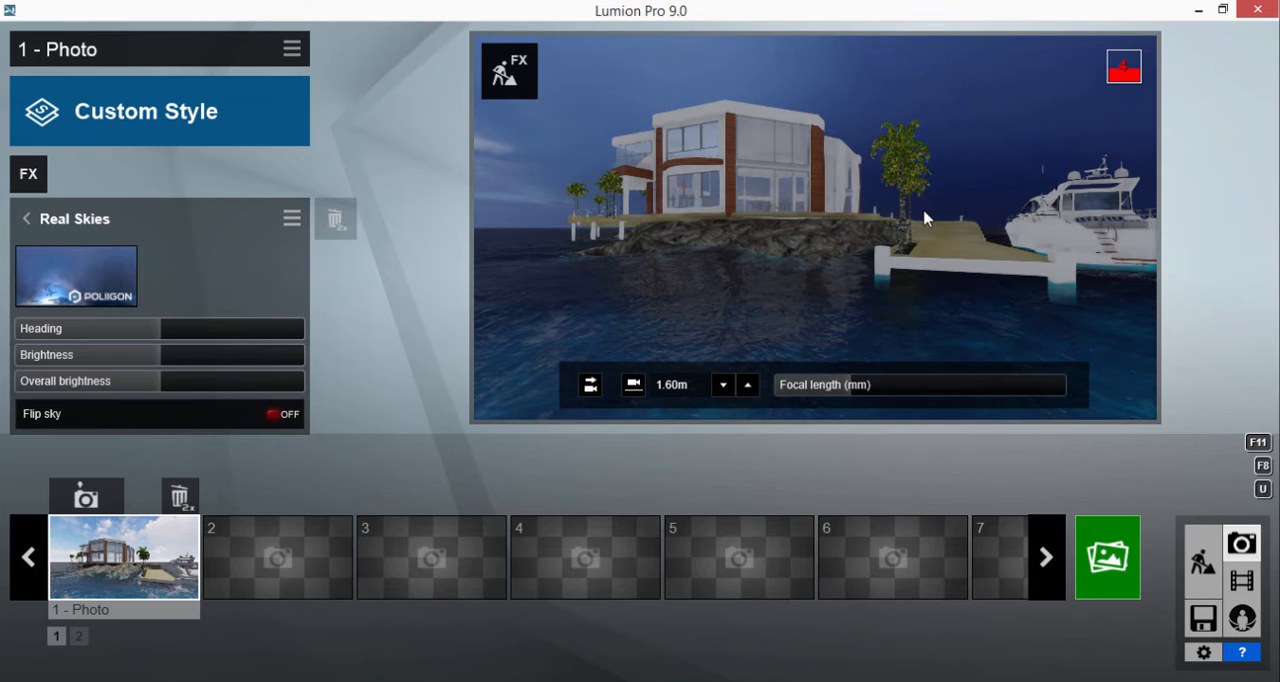
{"action": "left_click", "coordinate": [124, 264]}
{"action": "left_click", "coordinate": [924, 337]}
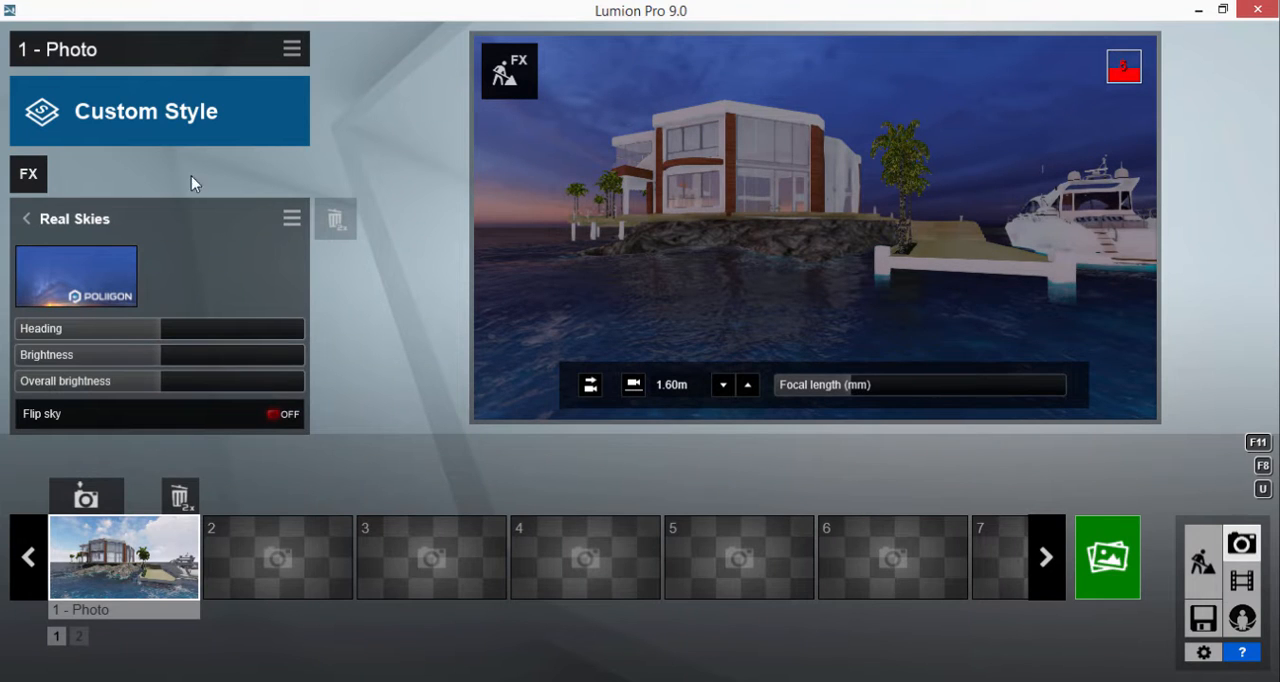
Step: Set the Real Skies effect to the third sky of the Sunset category
{"action": "left_click", "coordinate": [124, 275]}
{"action": "left_click", "coordinate": [766, 43]}
{"action": "left_click", "coordinate": [911, 210]}
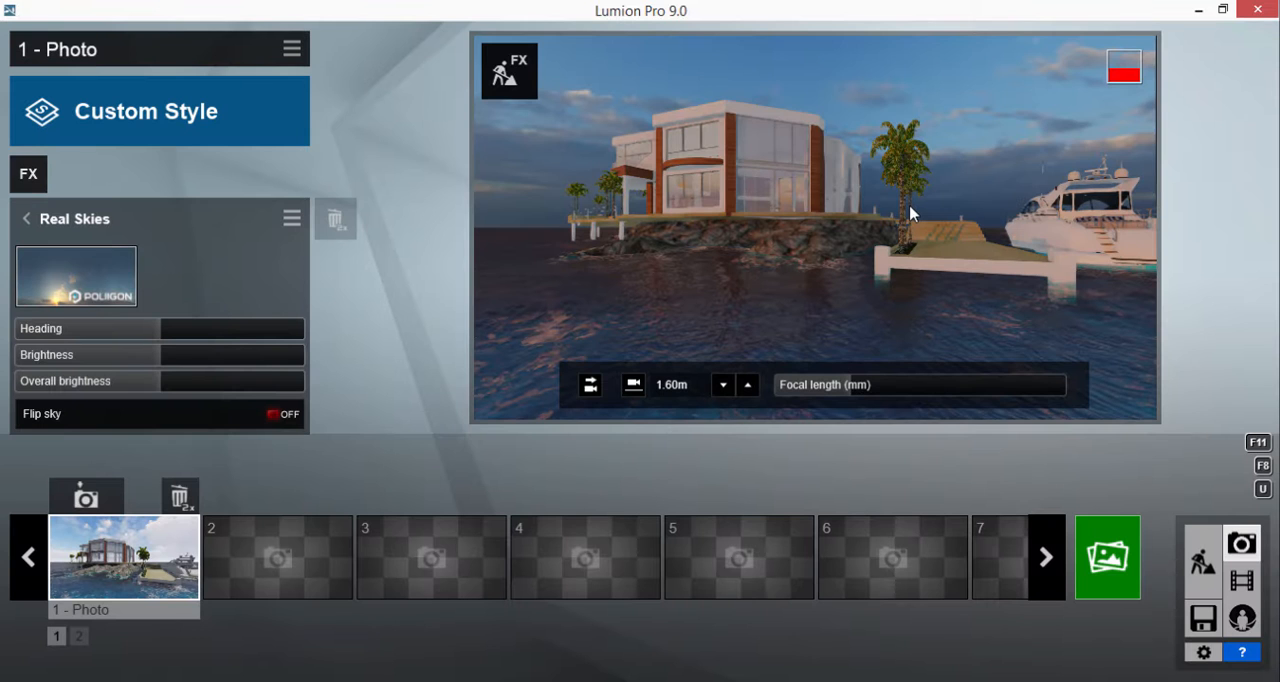
Step: Render the current shot at Email size (1280x720), save it as deneme, and close the finished render
{"action": "left_click", "coordinate": [1108, 556]}
{"action": "left_click", "coordinate": [331, 620]}
{"action": "type", "text": "de"}
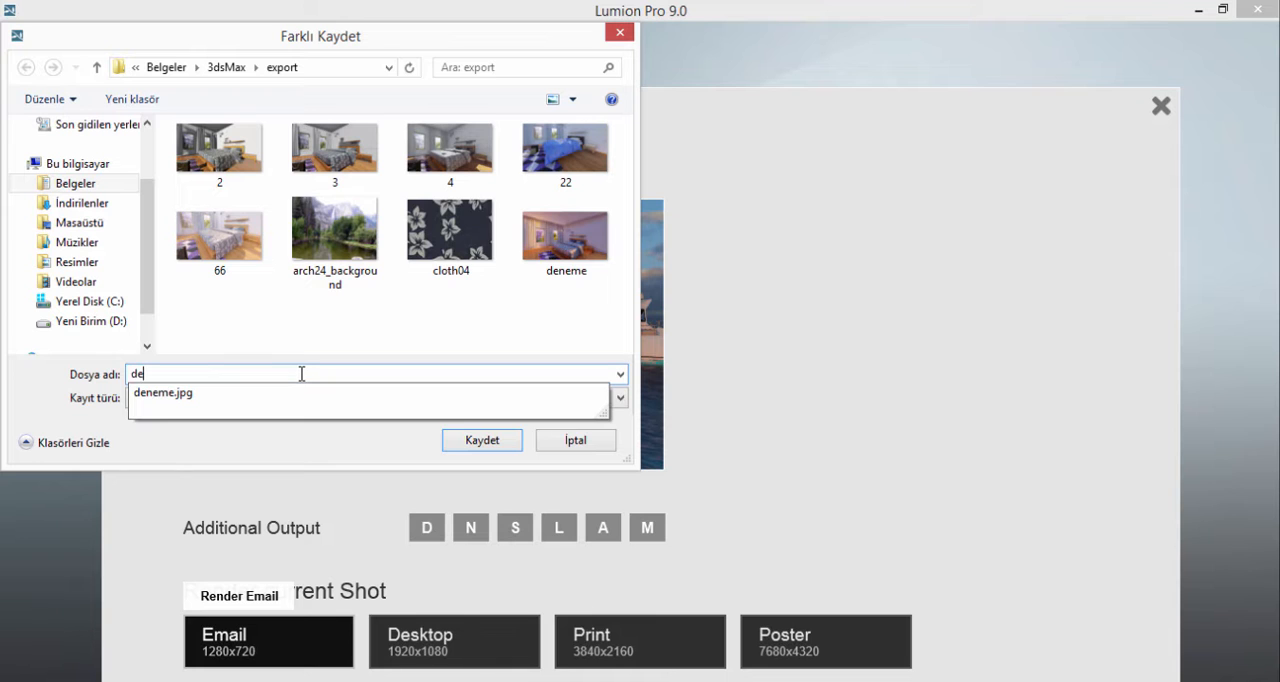
{"action": "type", "text": "neme"}
{"action": "left_click", "coordinate": [501, 444]}
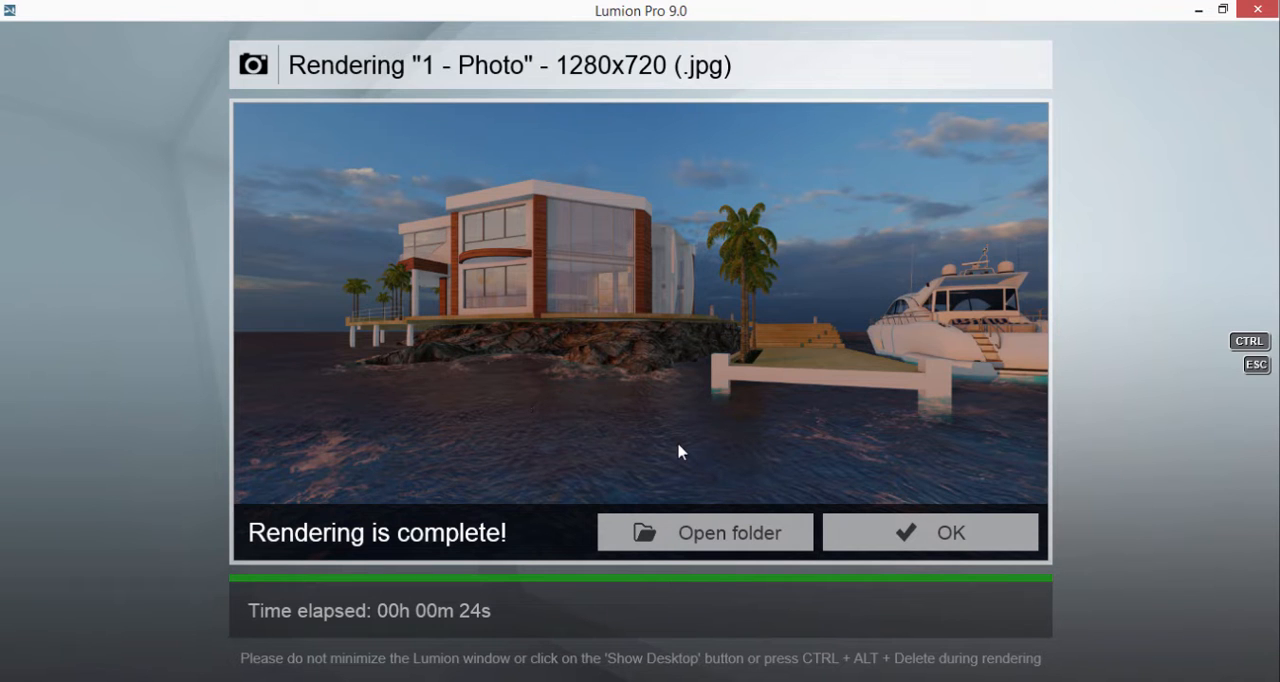
{"action": "left_click", "coordinate": [903, 533]}
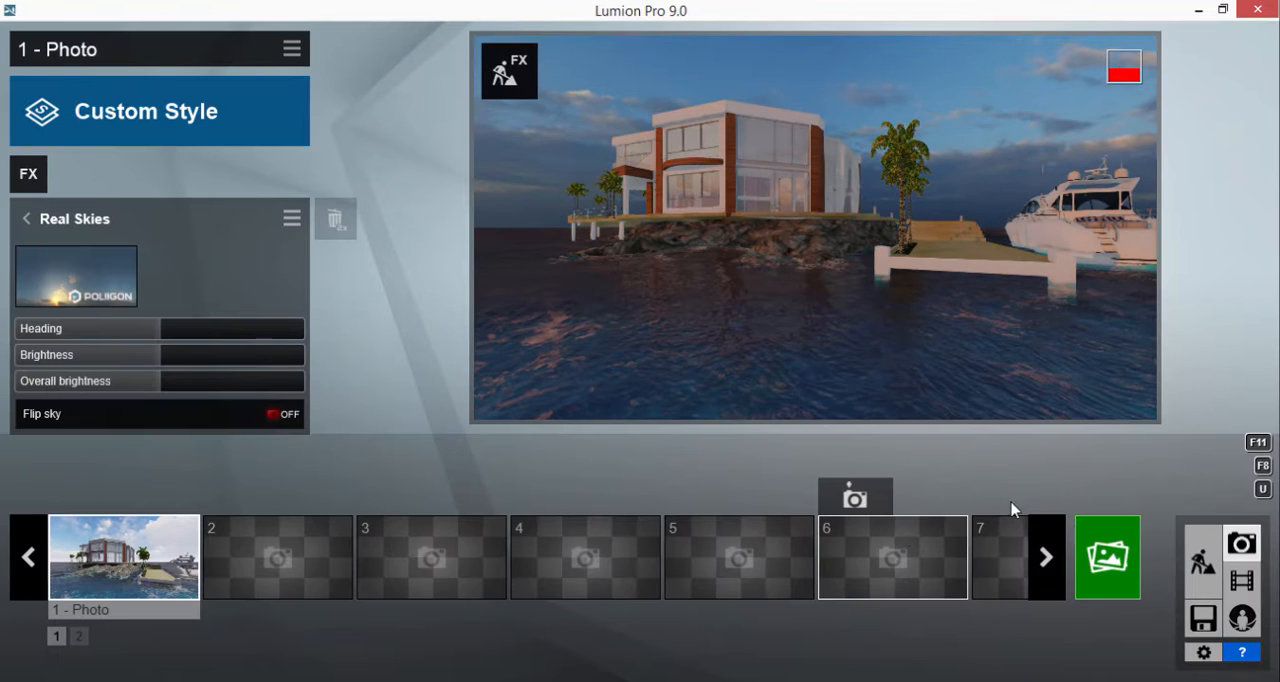
Step: In Build mode, assign the outdoor wood material Wood 024 1024 to the deck and pier steps
{"action": "left_click", "coordinate": [1203, 557]}
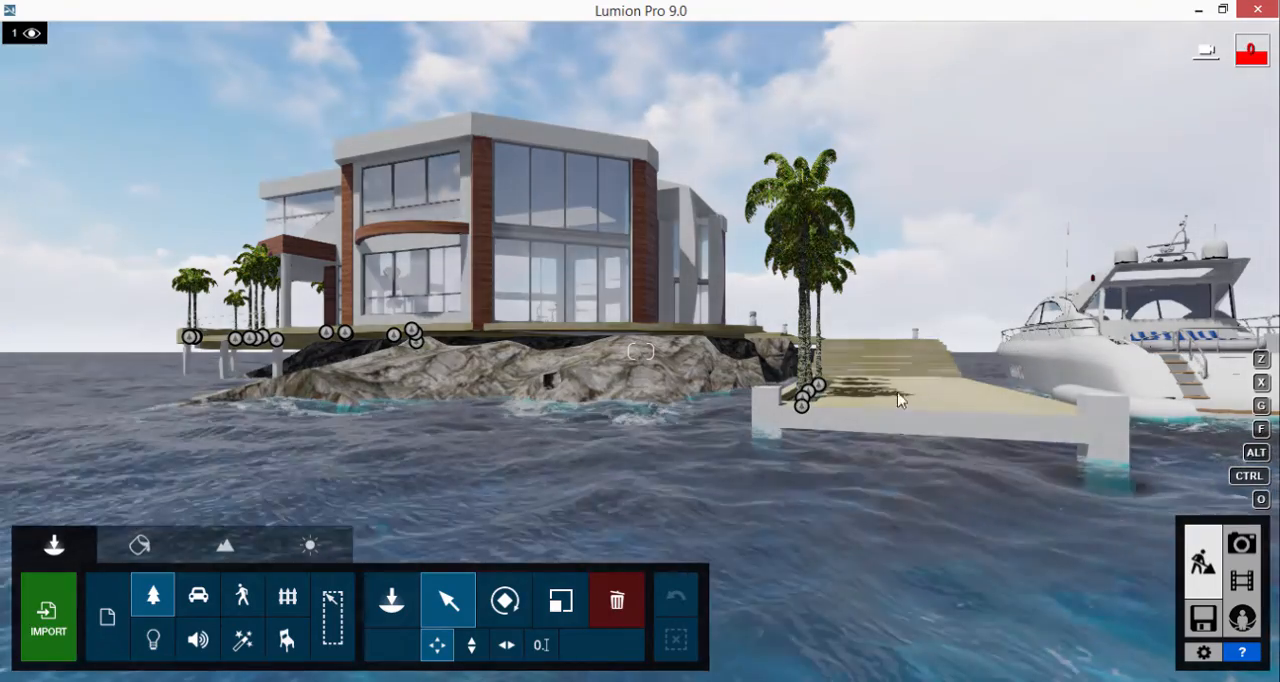
{"action": "left_click", "coordinate": [139, 545]}
{"action": "left_click", "coordinate": [912, 402]}
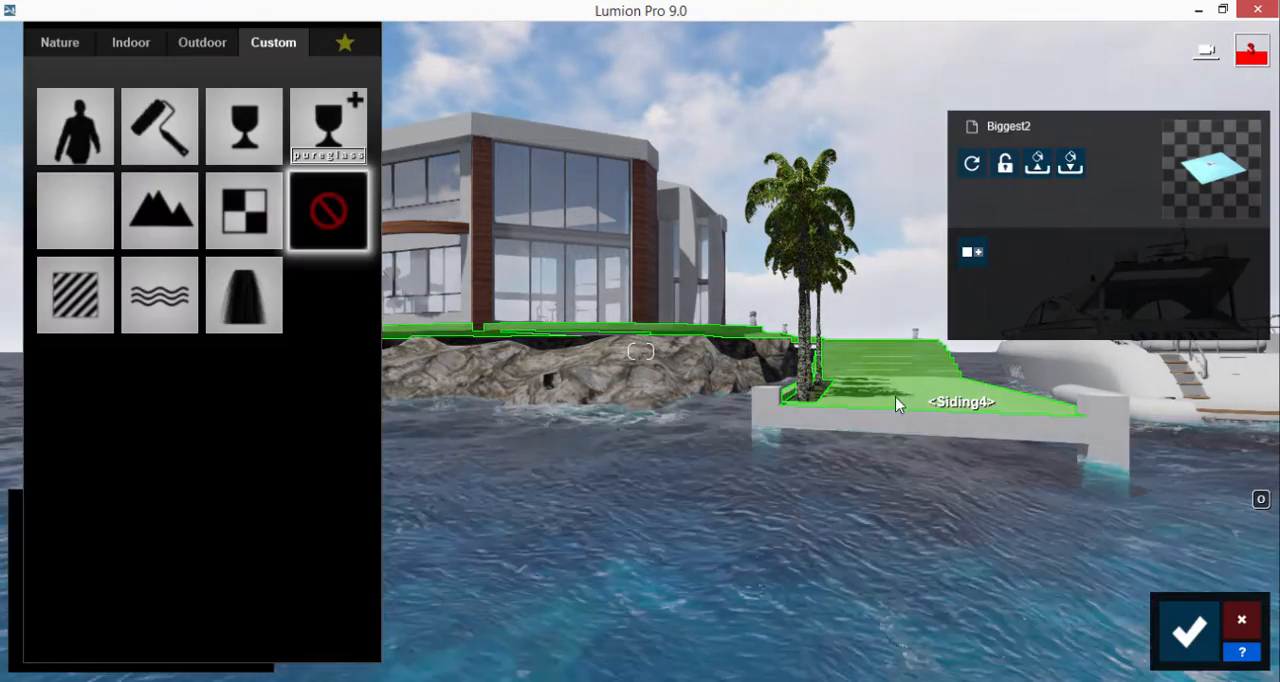
{"action": "left_click", "coordinate": [202, 42]}
{"action": "left_click", "coordinate": [205, 150]}
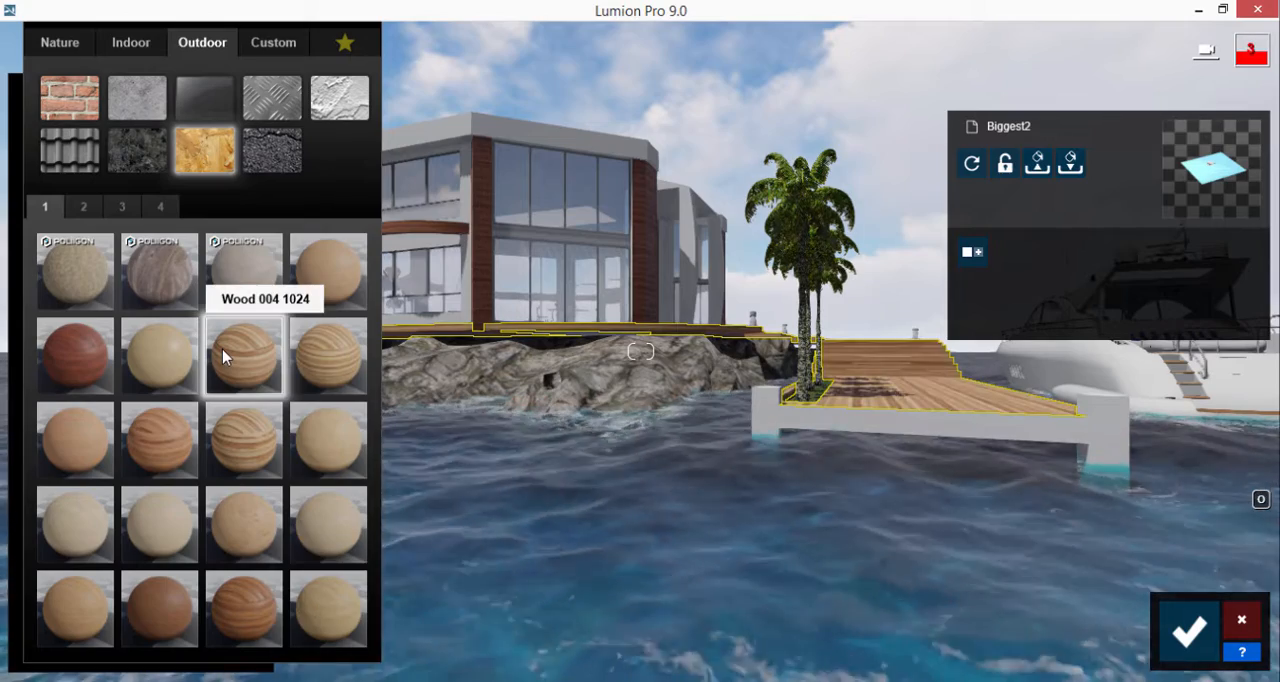
{"action": "left_click", "coordinate": [122, 206]}
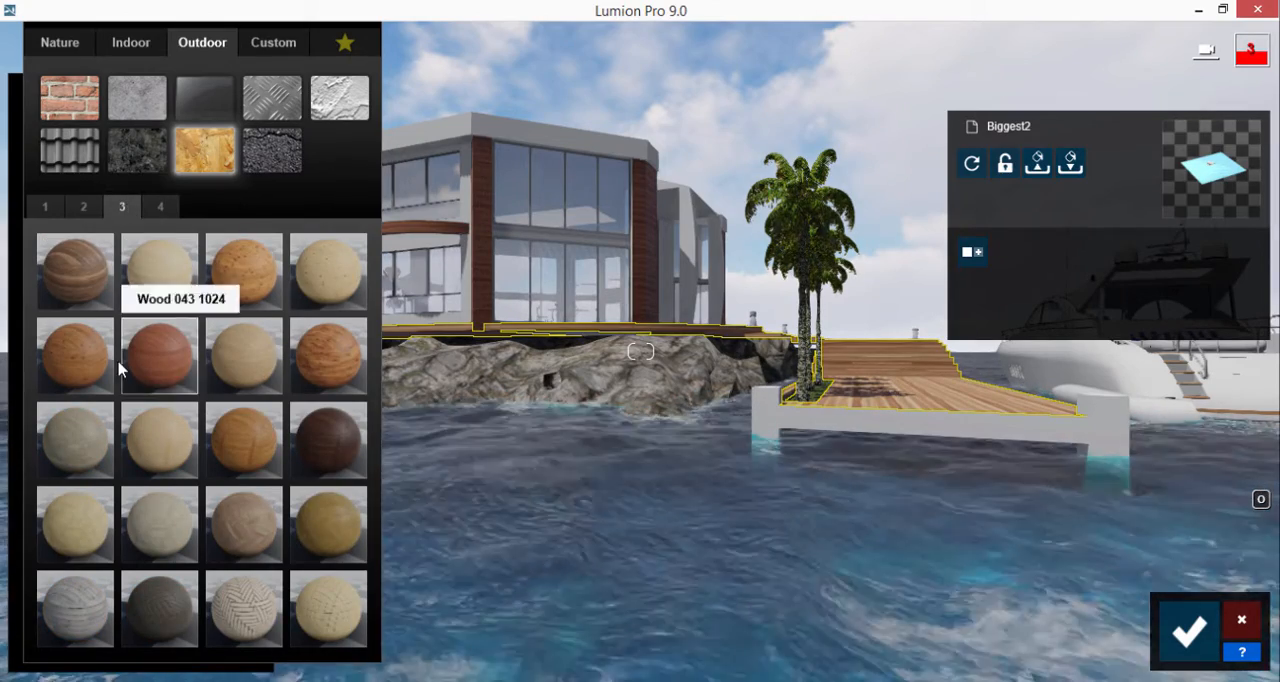
{"action": "left_click", "coordinate": [160, 206]}
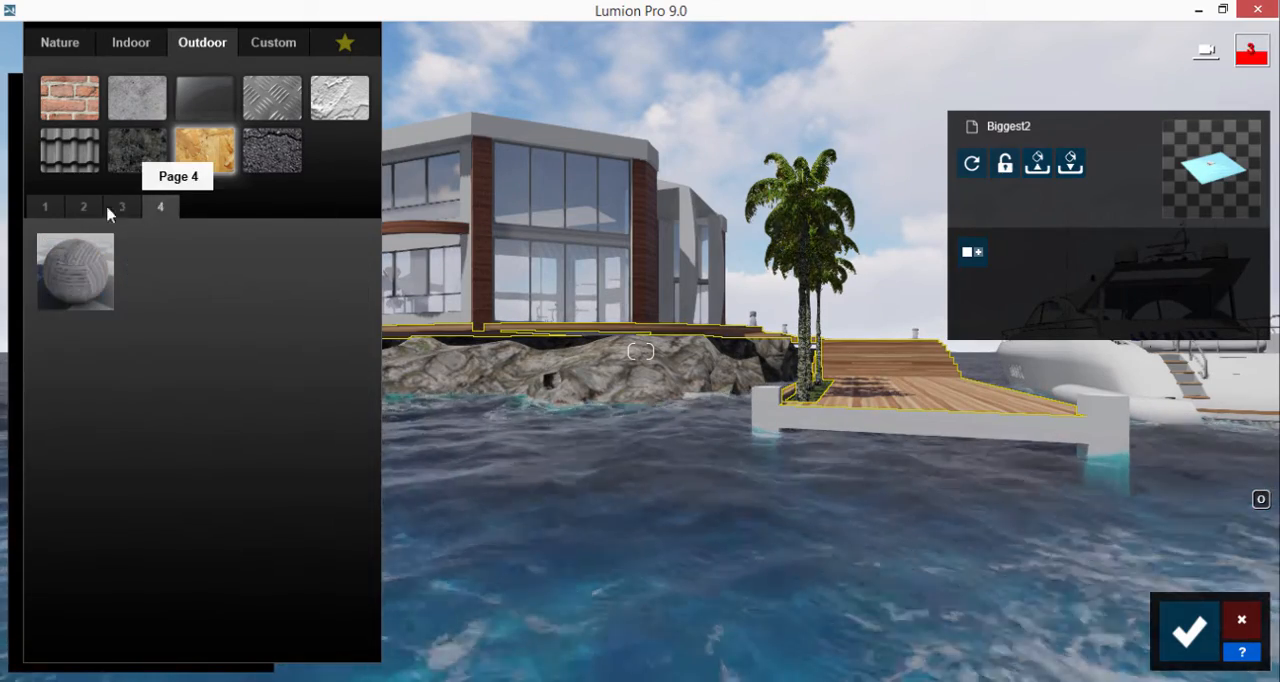
{"action": "left_click", "coordinate": [87, 205]}
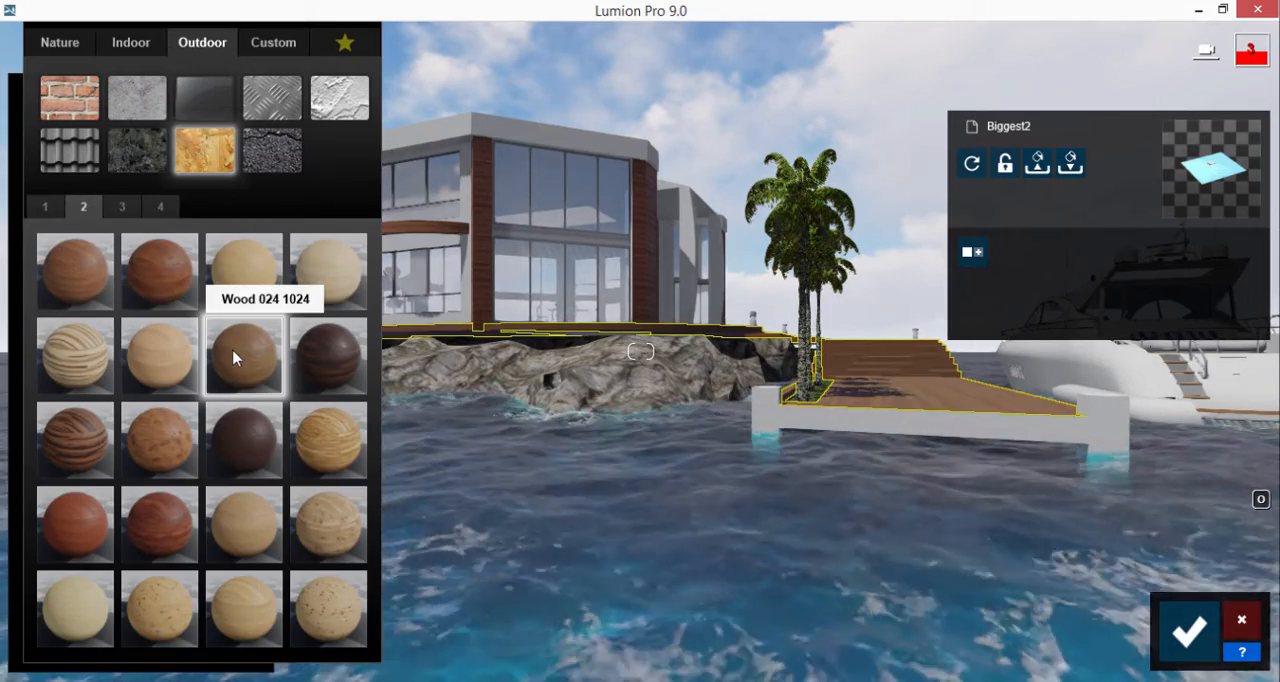
Step: Inspect the new wood around the curved grass bed beside the glass facade and save the material changes
{"action": "key", "text": "w"}
{"action": "right_click_drag", "start_coordinate": [553, 414], "coordinate": [551, 410]}
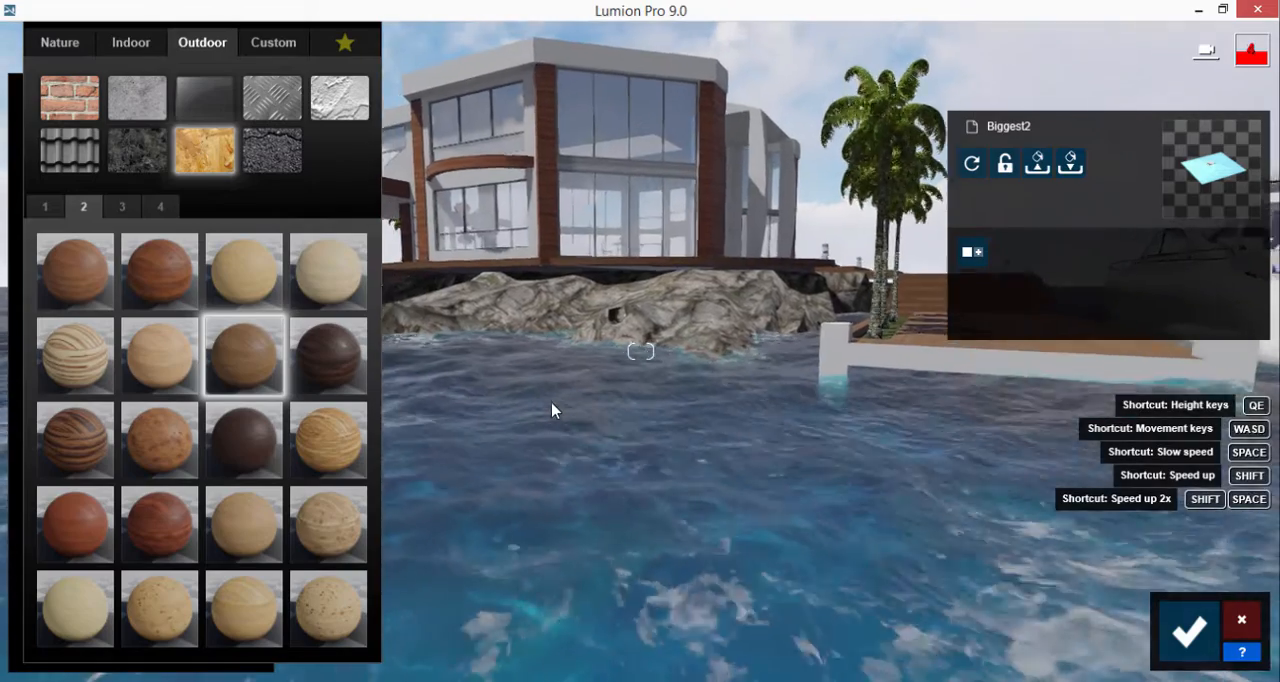
{"action": "key", "text": "w"}
{"action": "right_click_drag", "start_coordinate": [634, 137], "coordinate": [726, 180]}
{"action": "key", "text": "w"}
{"action": "key", "text": "s"}
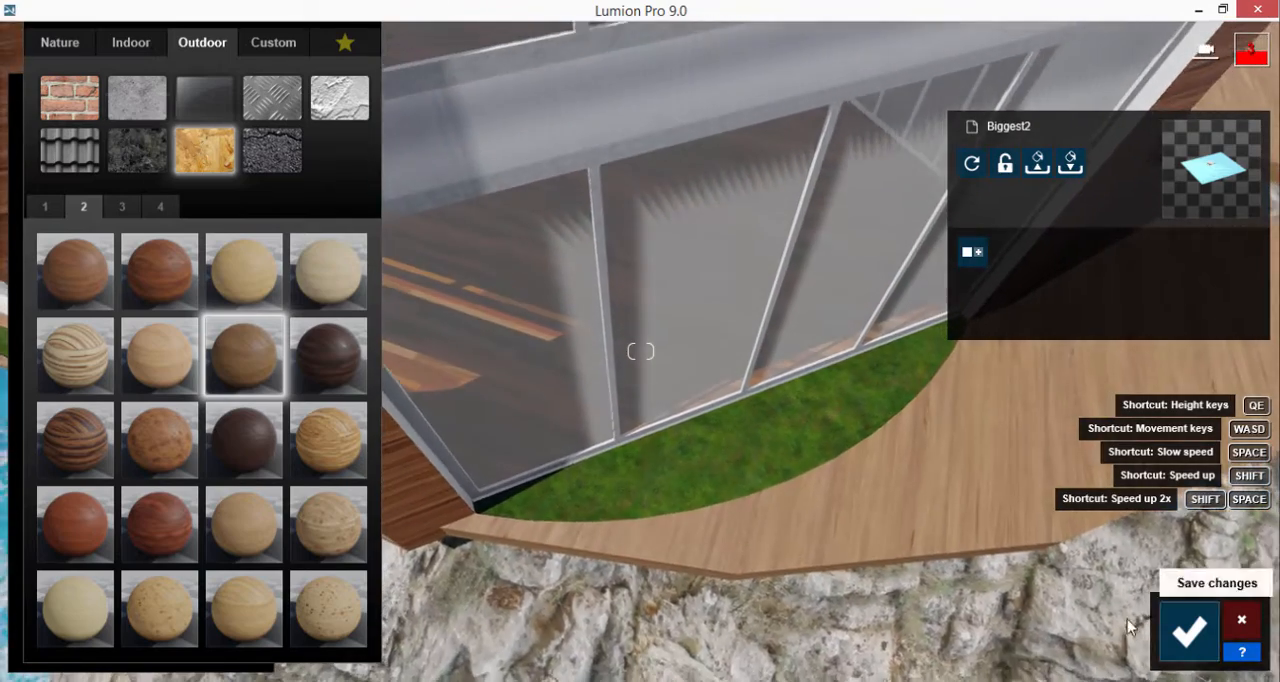
{"action": "key", "text": "w"}
{"action": "left_click", "coordinate": [1189, 630]}
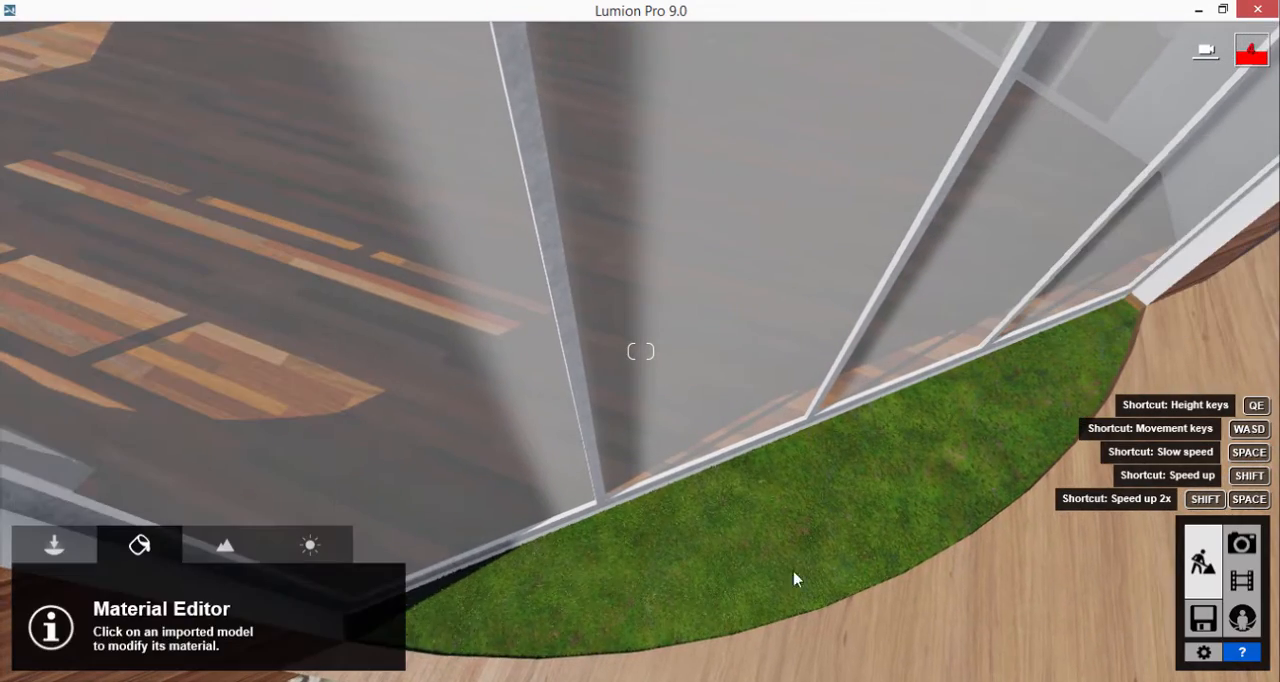
Step: Prepare to place vegetation objects from the Plants category of the Nature Library
{"action": "left_click", "coordinate": [55, 545]}
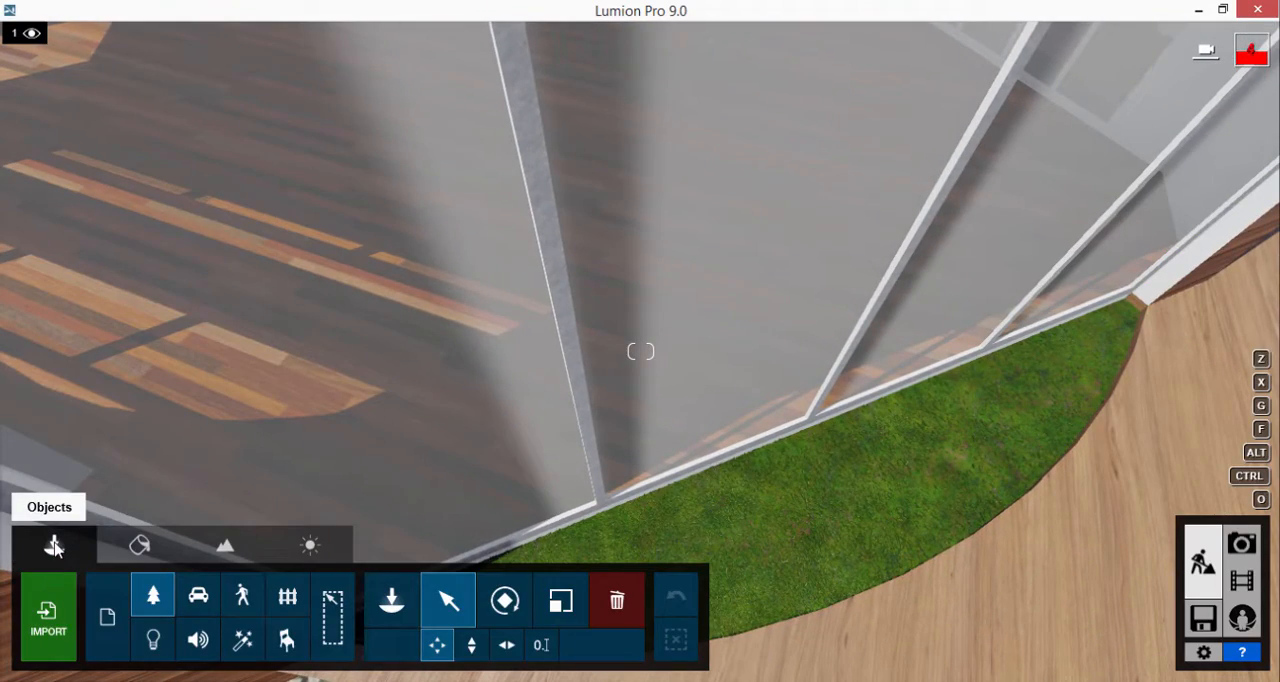
{"action": "left_click", "coordinate": [153, 596]}
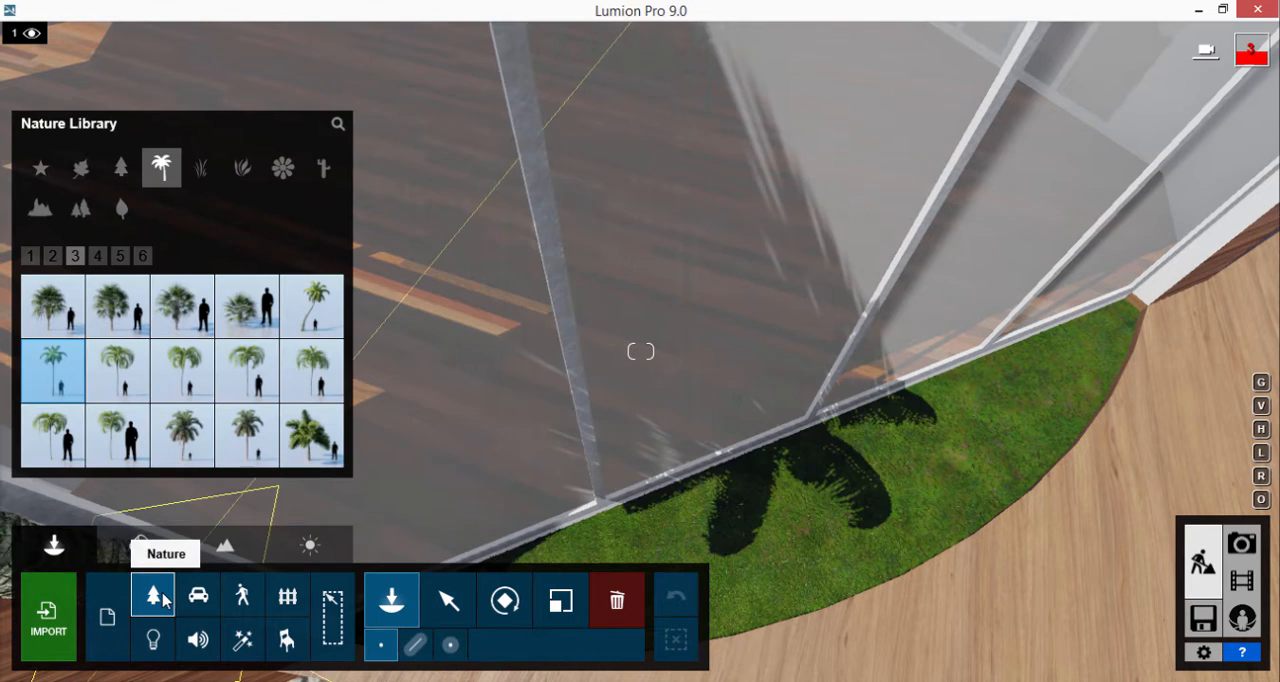
{"action": "left_click", "coordinate": [242, 170]}
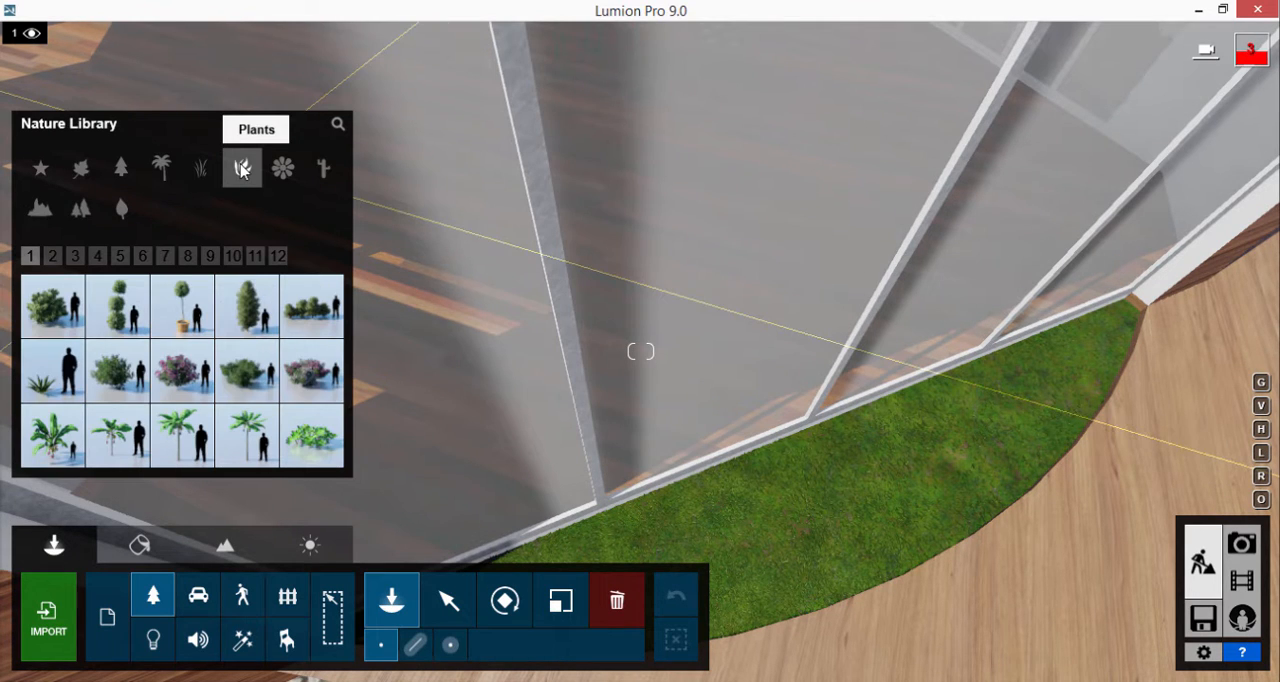
Step: Try a pink-flowering bush and a small green leafy plant on the curved grass bed
{"action": "left_click", "coordinate": [295, 370]}
{"action": "left_click", "coordinate": [1013, 420]}
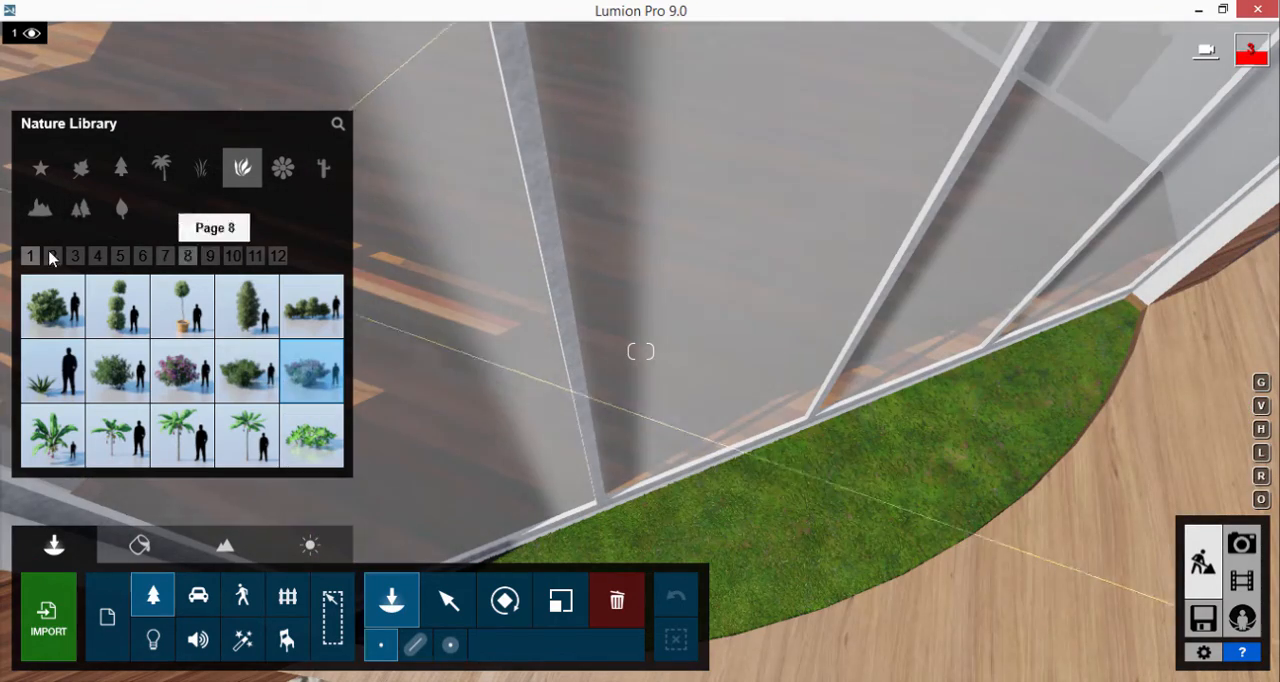
{"action": "left_click", "coordinate": [52, 258]}
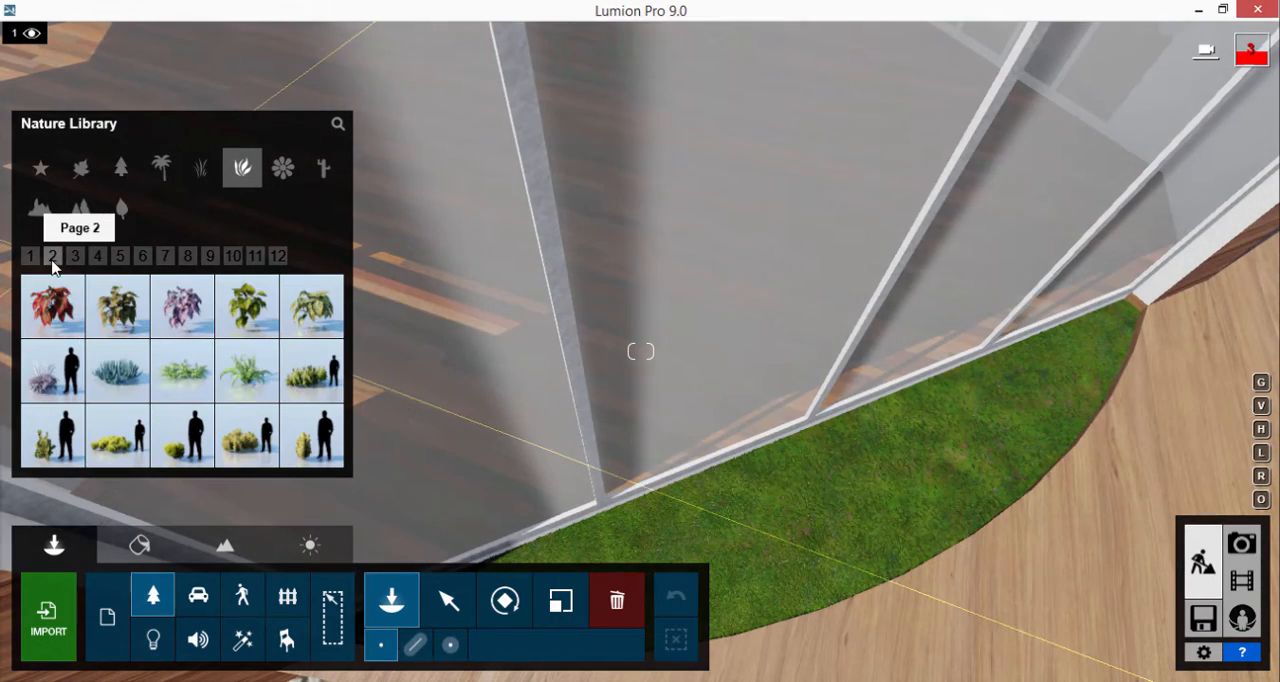
{"action": "left_click", "coordinate": [247, 305]}
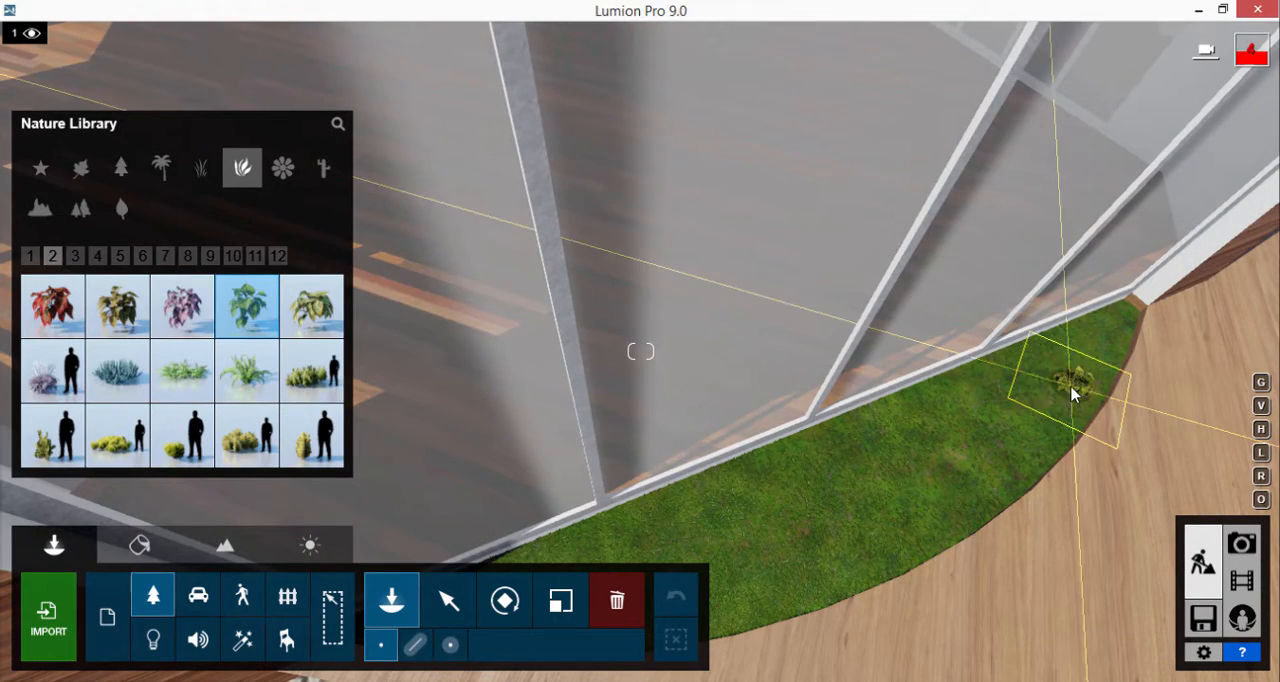
{"action": "left_click", "coordinate": [1071, 391]}
Step: Place broad-leaved Dieffenbachia plants in a row along the whole curved grass bed beside the glass facade
{"action": "left_click", "coordinate": [80, 258]}
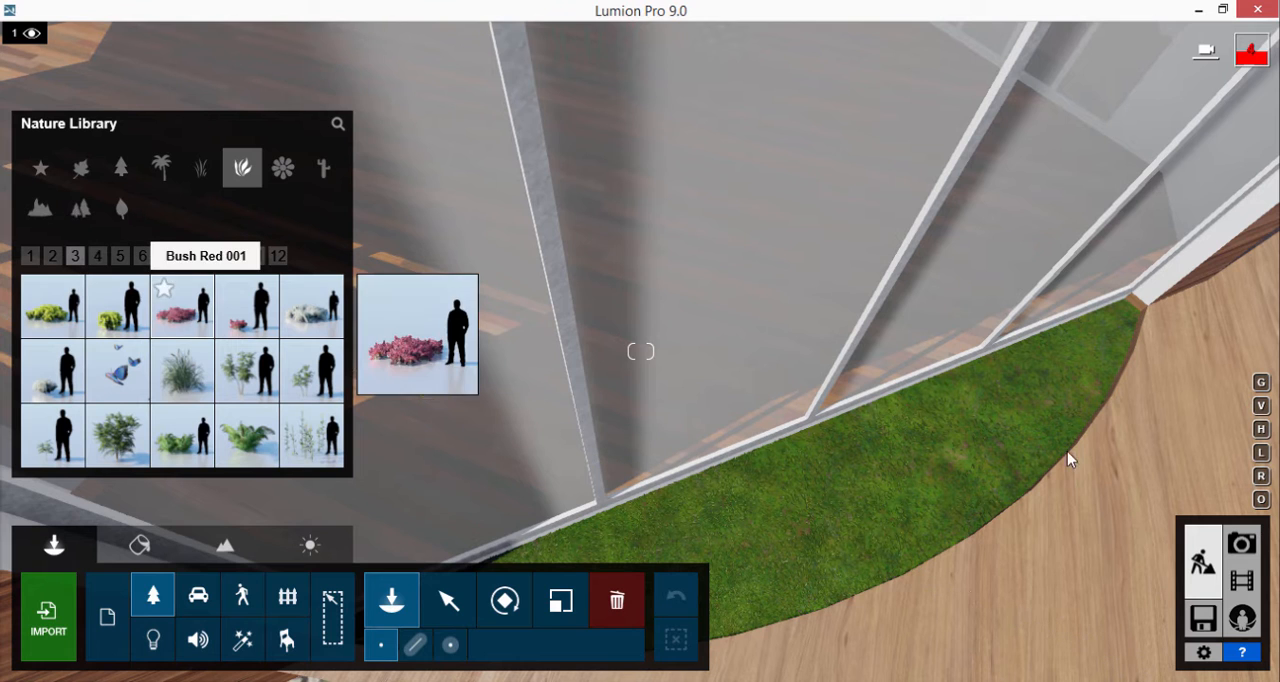
{"action": "left_click", "coordinate": [97, 256]}
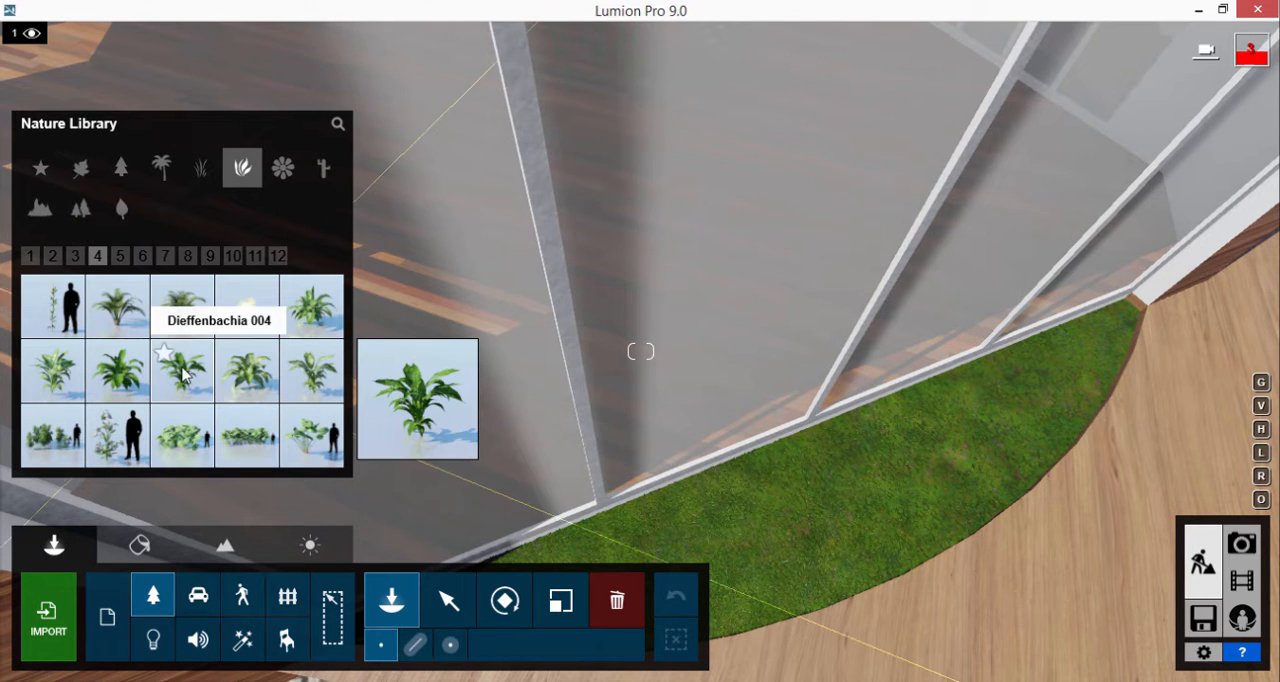
{"action": "left_click", "coordinate": [118, 375]}
{"action": "left_click", "coordinate": [1085, 390]}
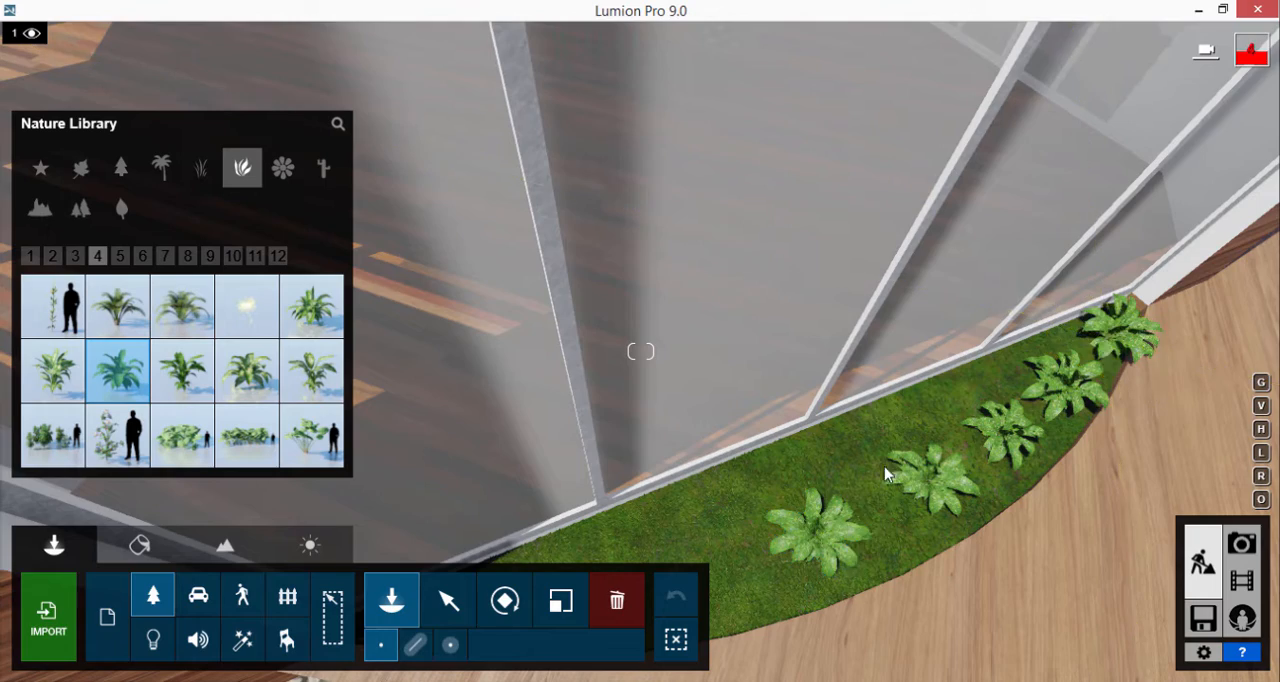
{"action": "right_click_drag", "start_coordinate": [1110, 535], "coordinate": [797, 540]}
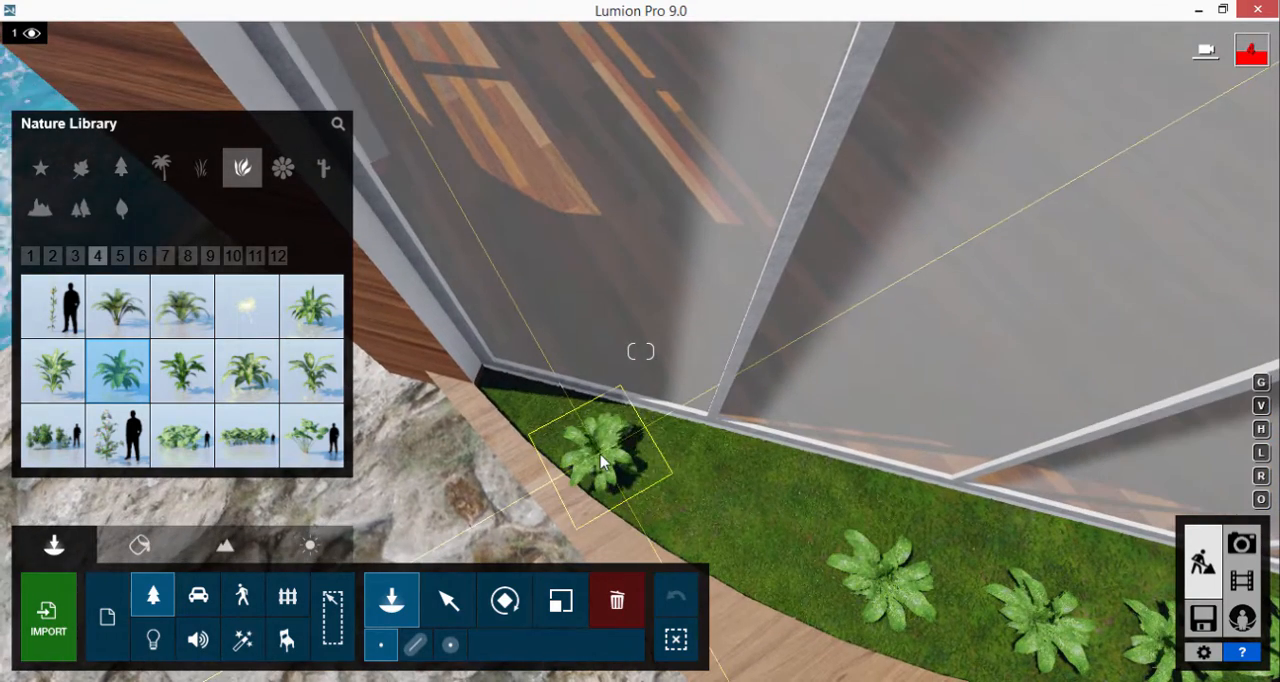
{"action": "left_click", "coordinate": [742, 502]}
{"action": "left_click", "coordinate": [605, 458]}
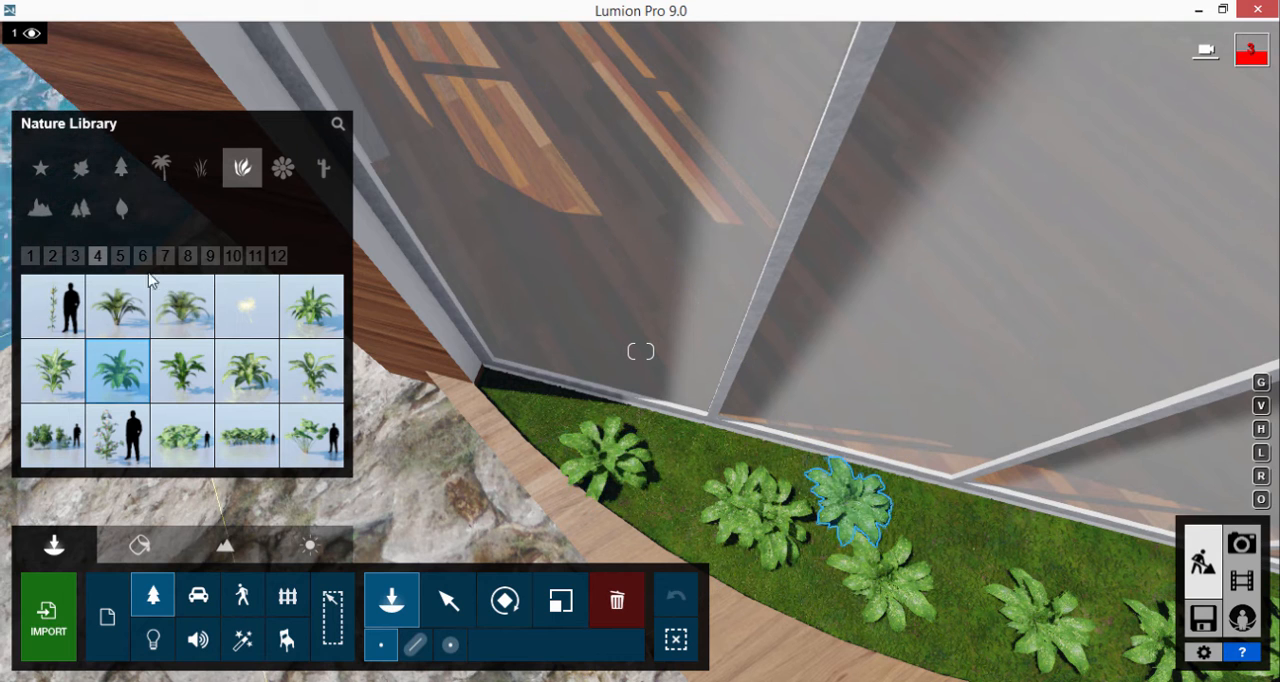
Step: Add tall spiky green plants from page 6 of the Plants category among the Dieffenbachias in the curved bed
{"action": "left_click", "coordinate": [120, 256]}
{"action": "mouse_move", "coordinate": [241, 384]}
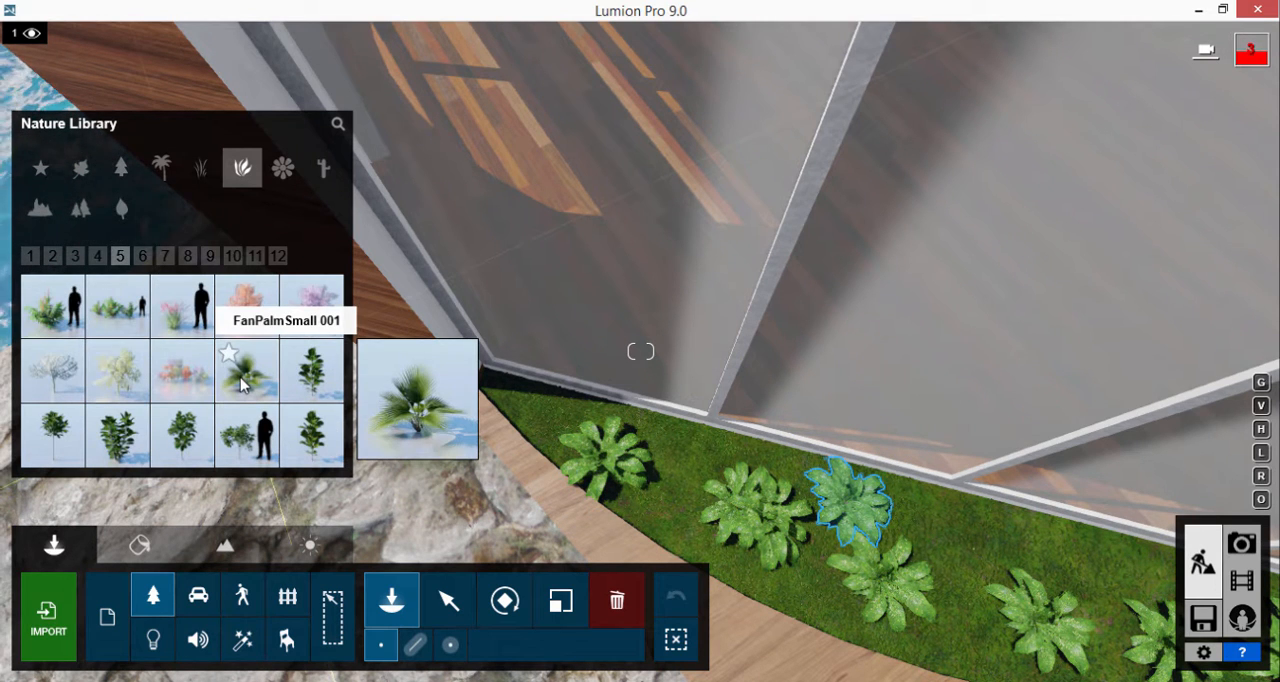
{"action": "left_click", "coordinate": [142, 256]}
{"action": "mouse_move", "coordinate": [133, 312]}
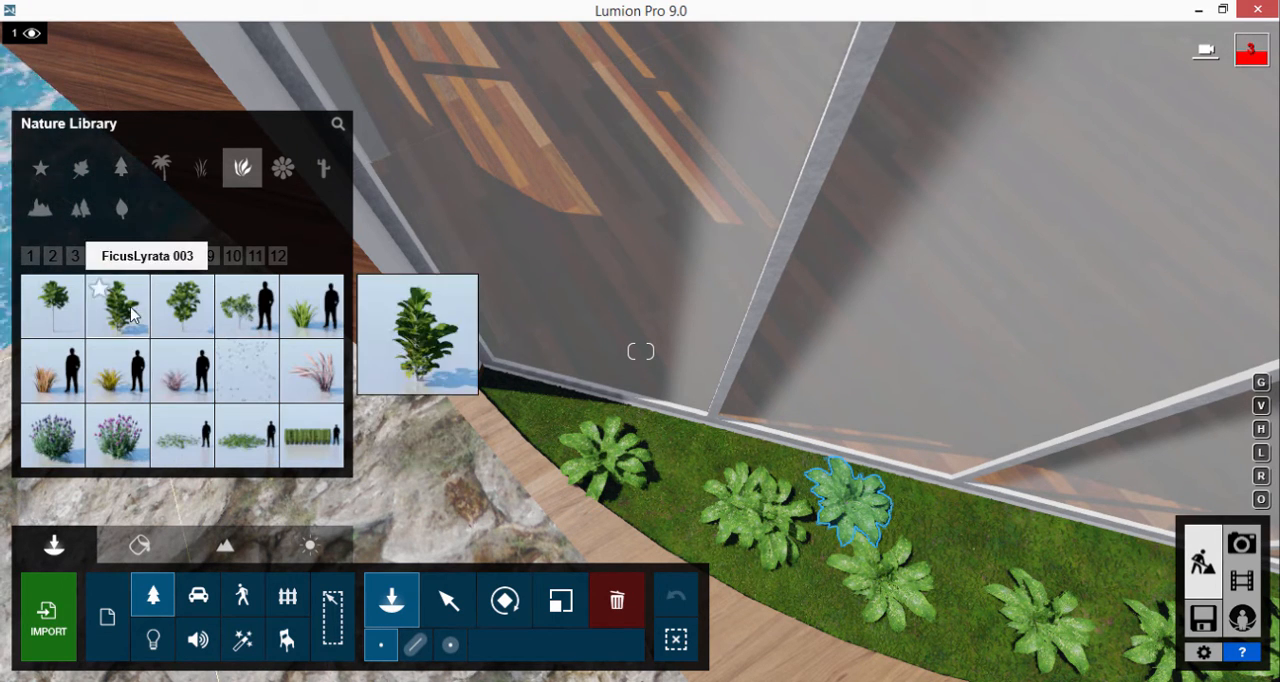
{"action": "left_click", "coordinate": [925, 588]}
{"action": "left_click", "coordinate": [301, 328]}
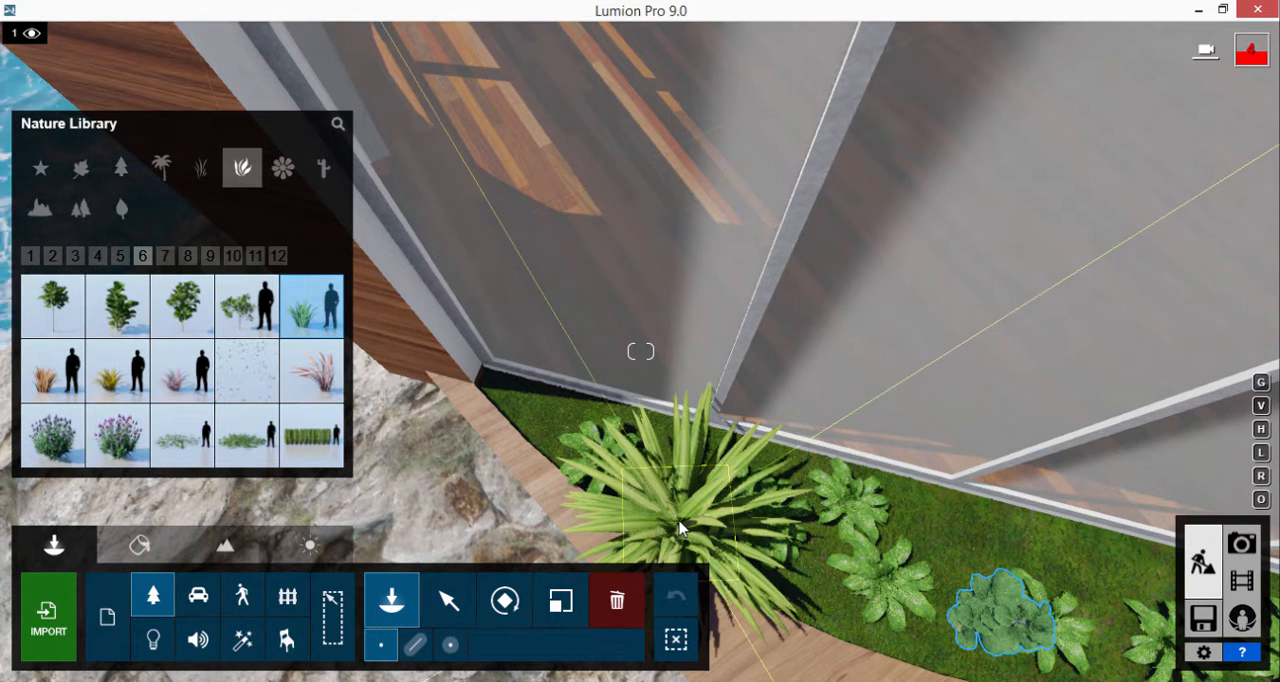
{"action": "left_click", "coordinate": [855, 585]}
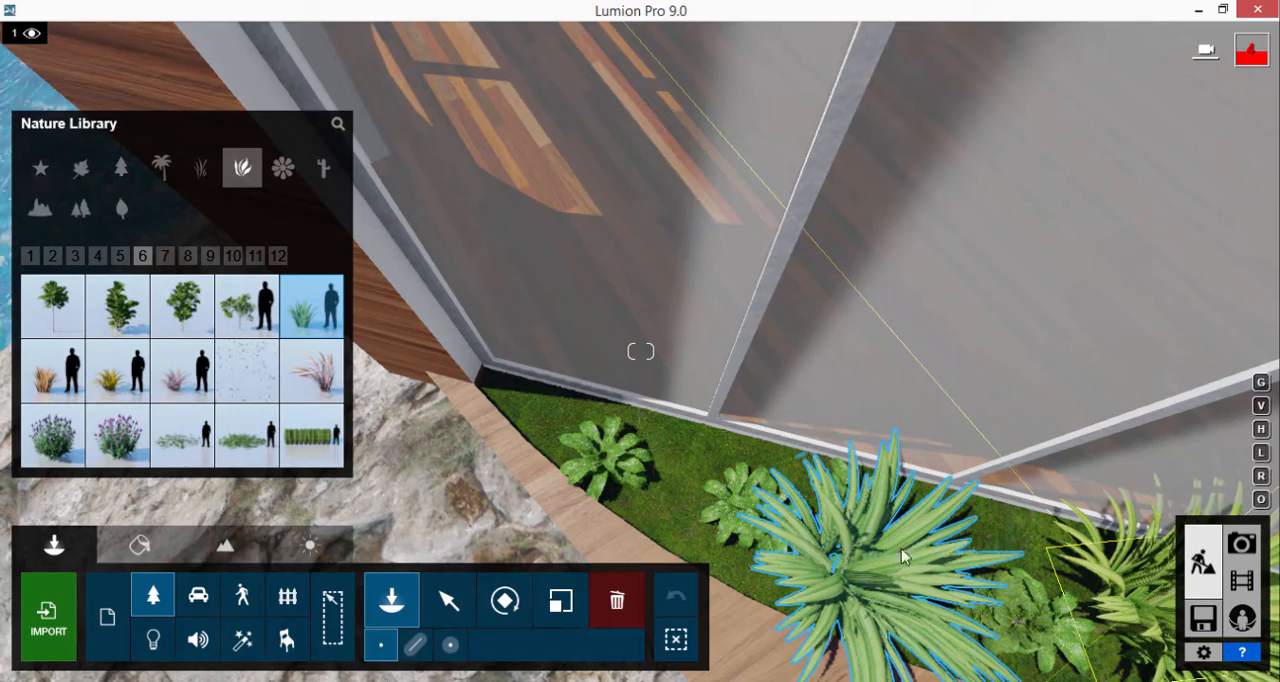
Step: Place a row of the spiky green plants along the narrow grass strip beside the house wall above the water
{"action": "right_click_drag", "start_coordinate": [901, 549], "coordinate": [603, 305]}
{"action": "key", "text": "w"}
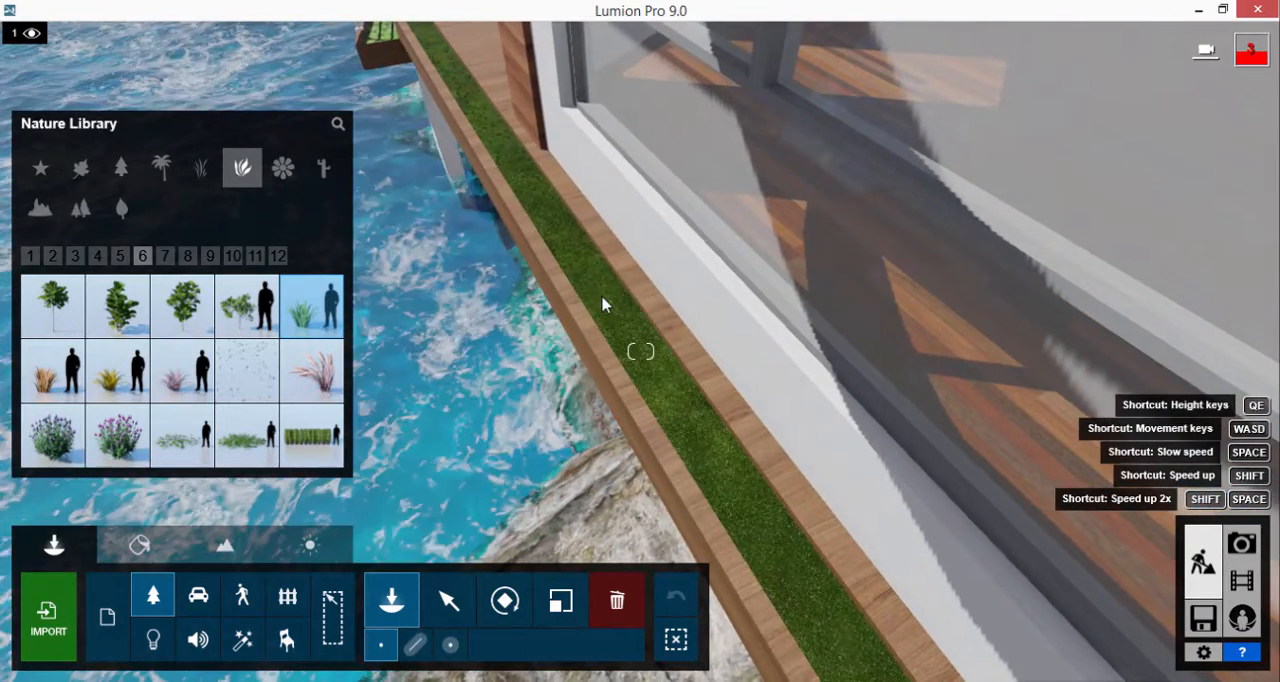
{"action": "left_click", "coordinate": [603, 305]}
{"action": "left_click", "coordinate": [690, 435]}
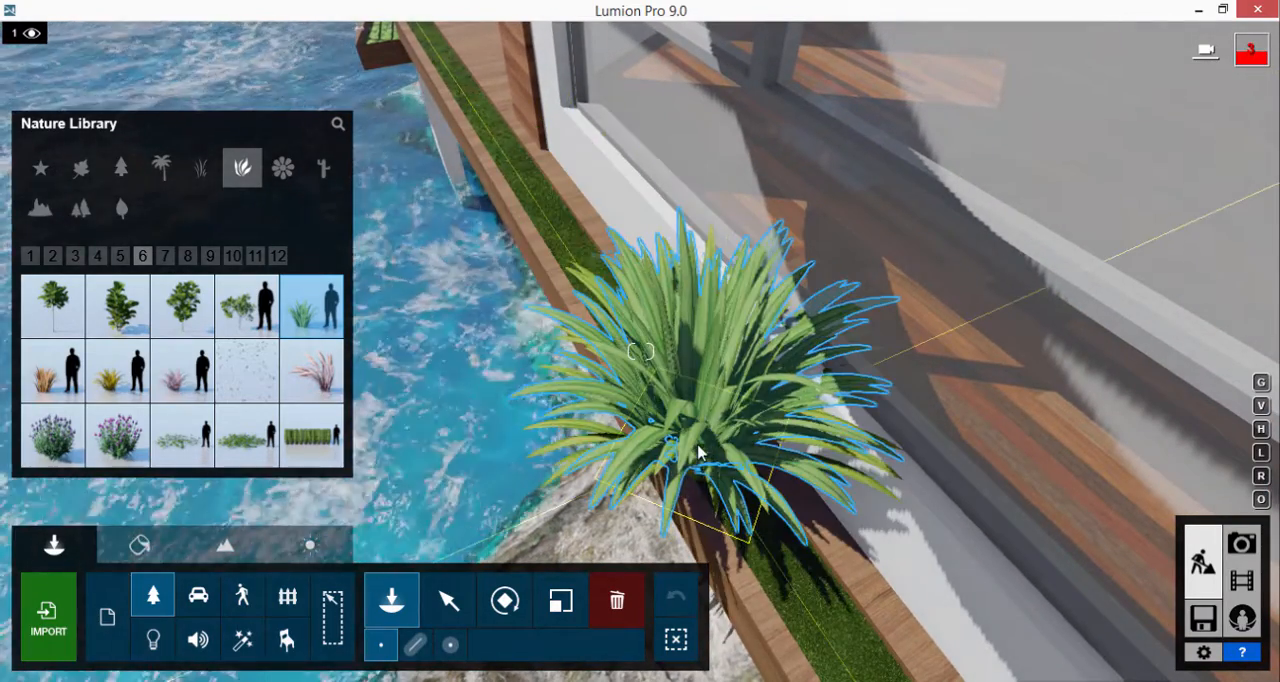
{"action": "left_click", "coordinate": [518, 150]}
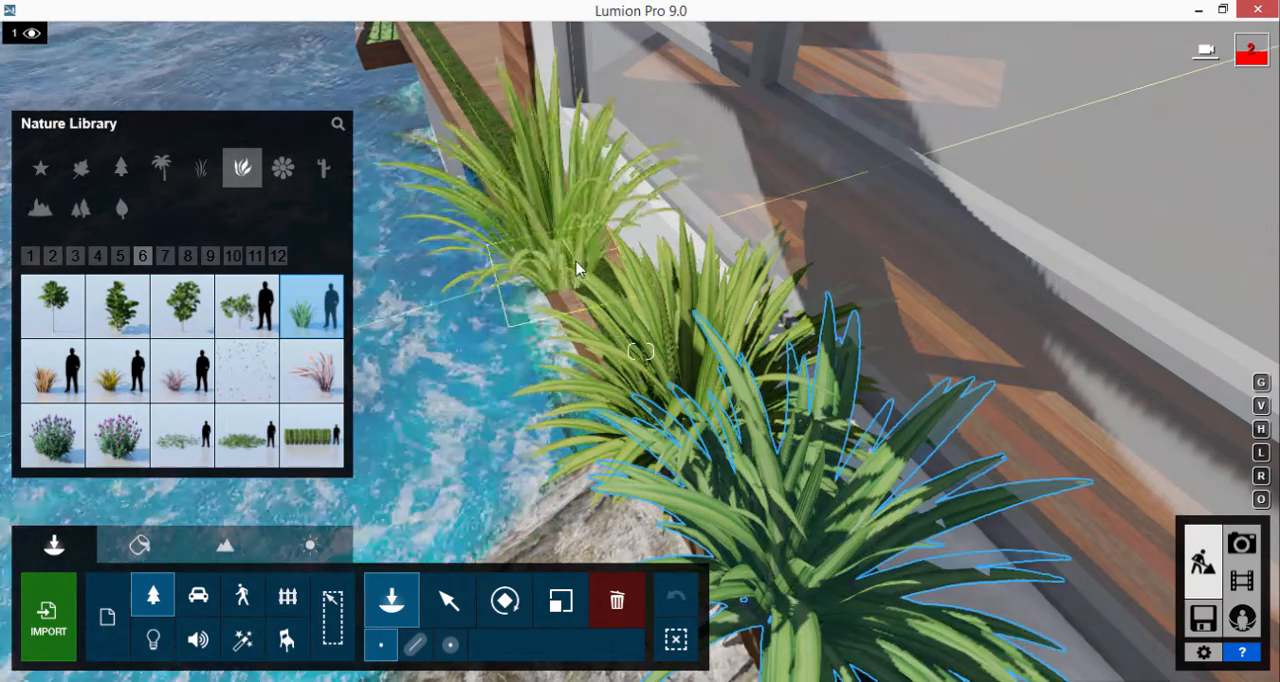
{"action": "left_click", "coordinate": [510, 158]}
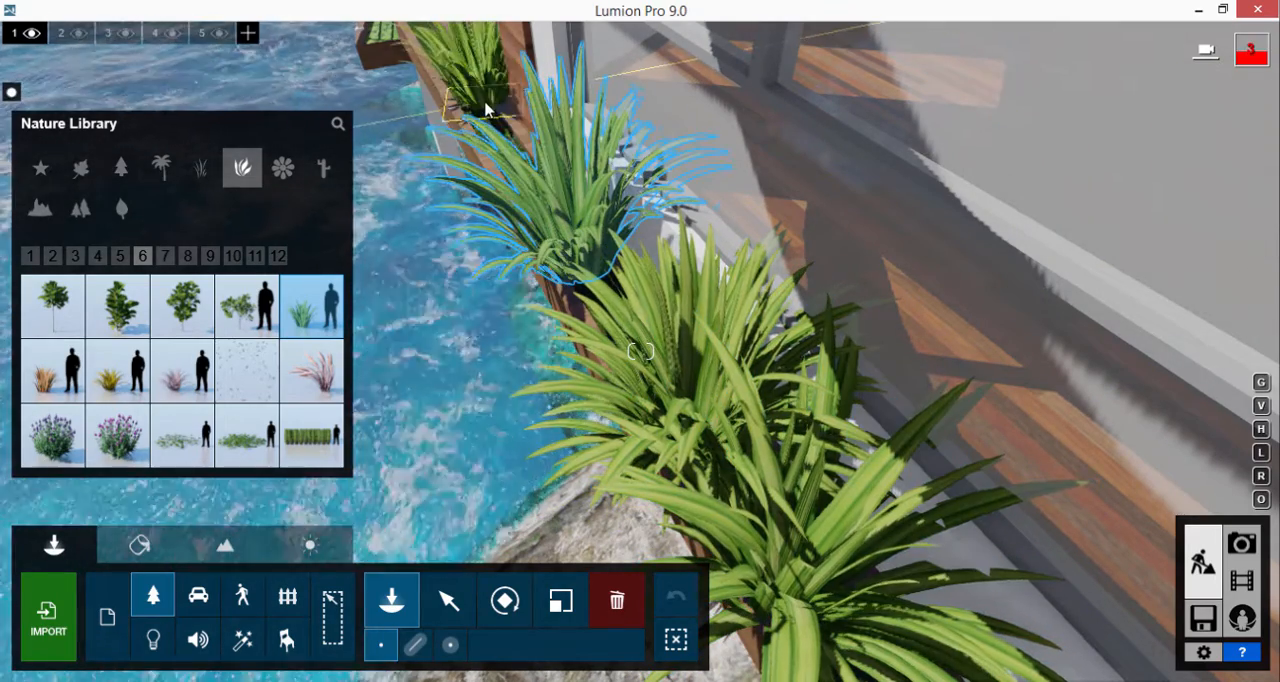
Step: Fill the remaining gap of the narrow grass strip above the rocks with more spiky green plants
{"action": "right_click_drag", "start_coordinate": [522, 166], "coordinate": [762, 186]}
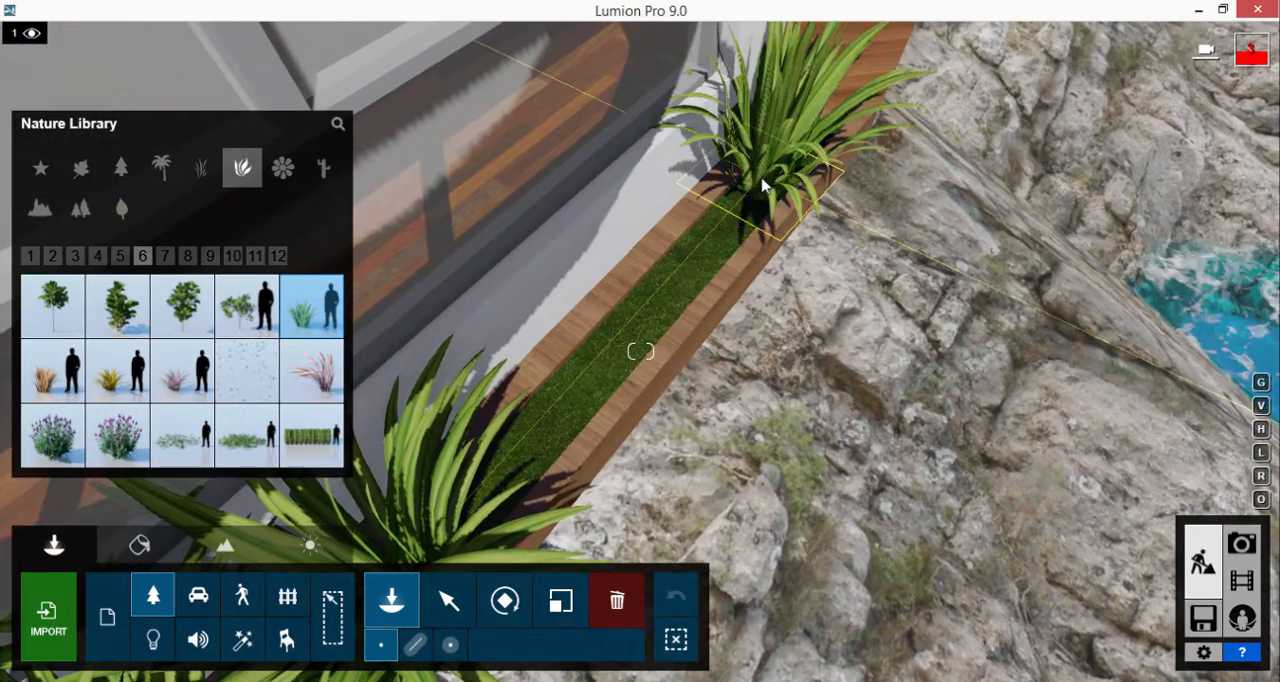
{"action": "left_click", "coordinate": [762, 186]}
{"action": "left_click", "coordinate": [624, 347]}
Step: Place spiky green plants between the palm trunks in the grass strip along the deck railing
{"action": "right_click_drag", "start_coordinate": [785, 345], "coordinate": [543, 271]}
{"action": "key", "text": "s"}
{"action": "key", "text": "w"}
{"action": "key", "text": "w"}
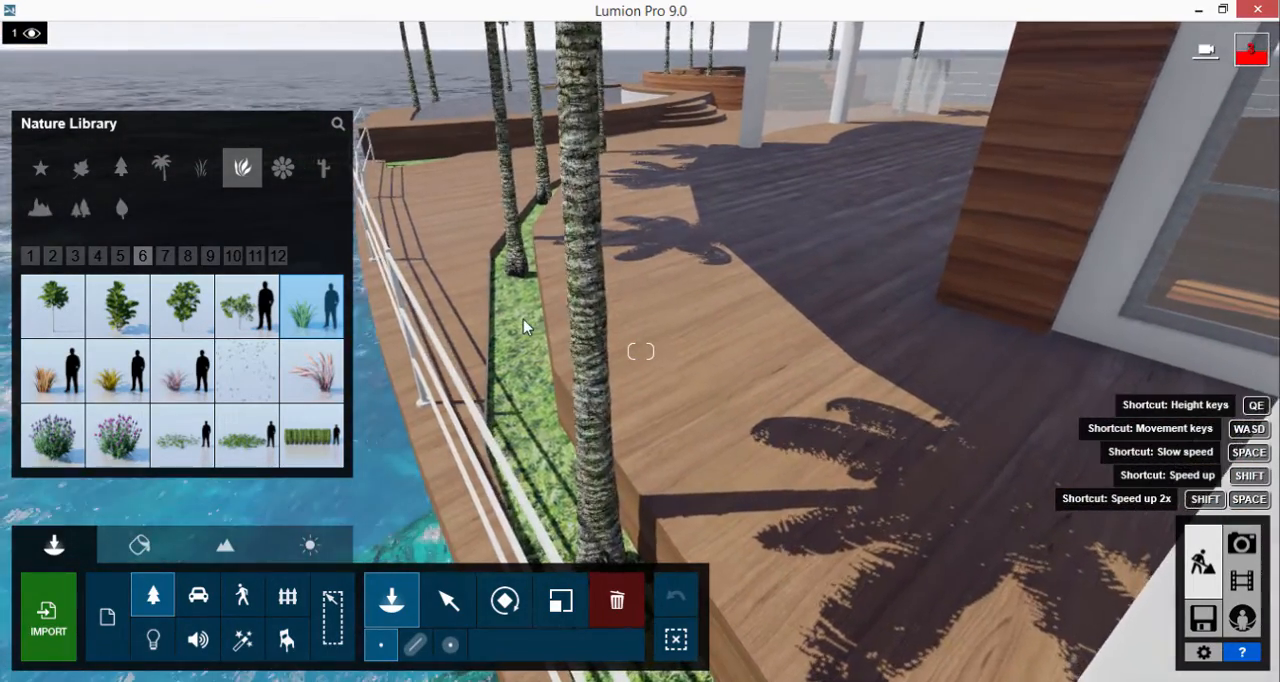
{"action": "left_click", "coordinate": [523, 322]}
{"action": "left_click", "coordinate": [532, 422]}
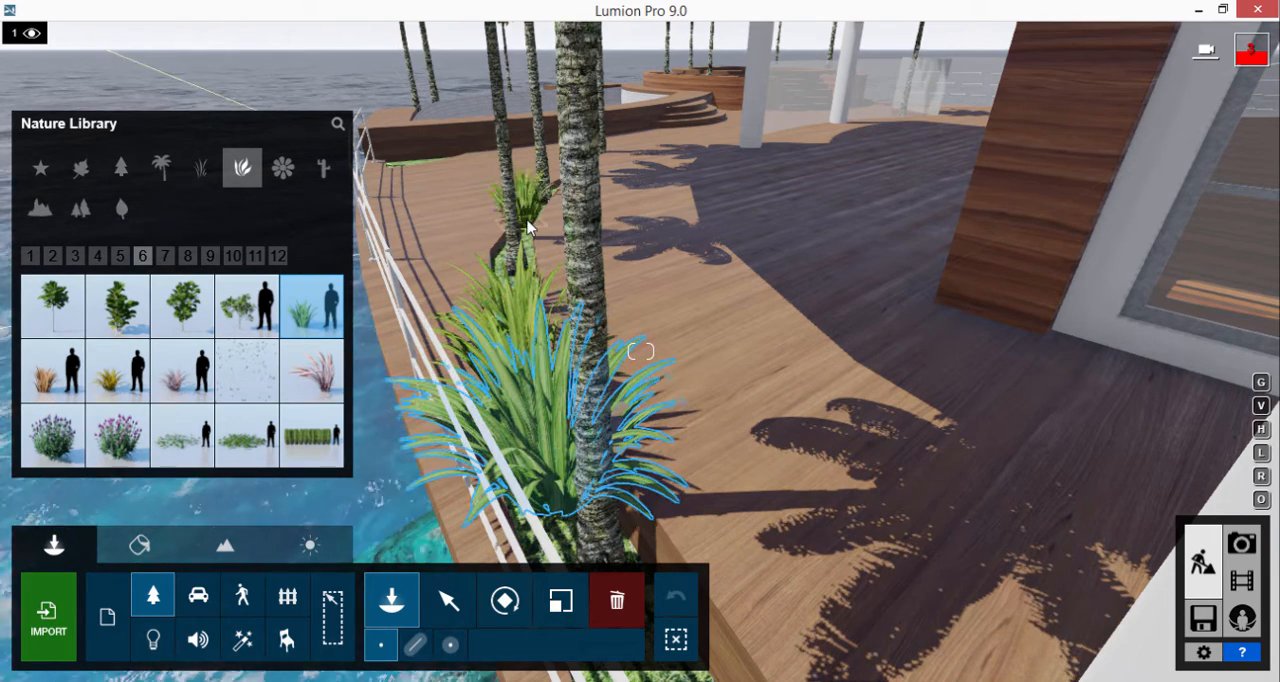
Step: Compare outdoor concrete finishes on the house's white main walls and apply Concrete 025 1024 from page 2
{"action": "key", "text": "shift+s"}
{"action": "right_click_drag", "start_coordinate": [531, 228], "coordinate": [620, 194]}
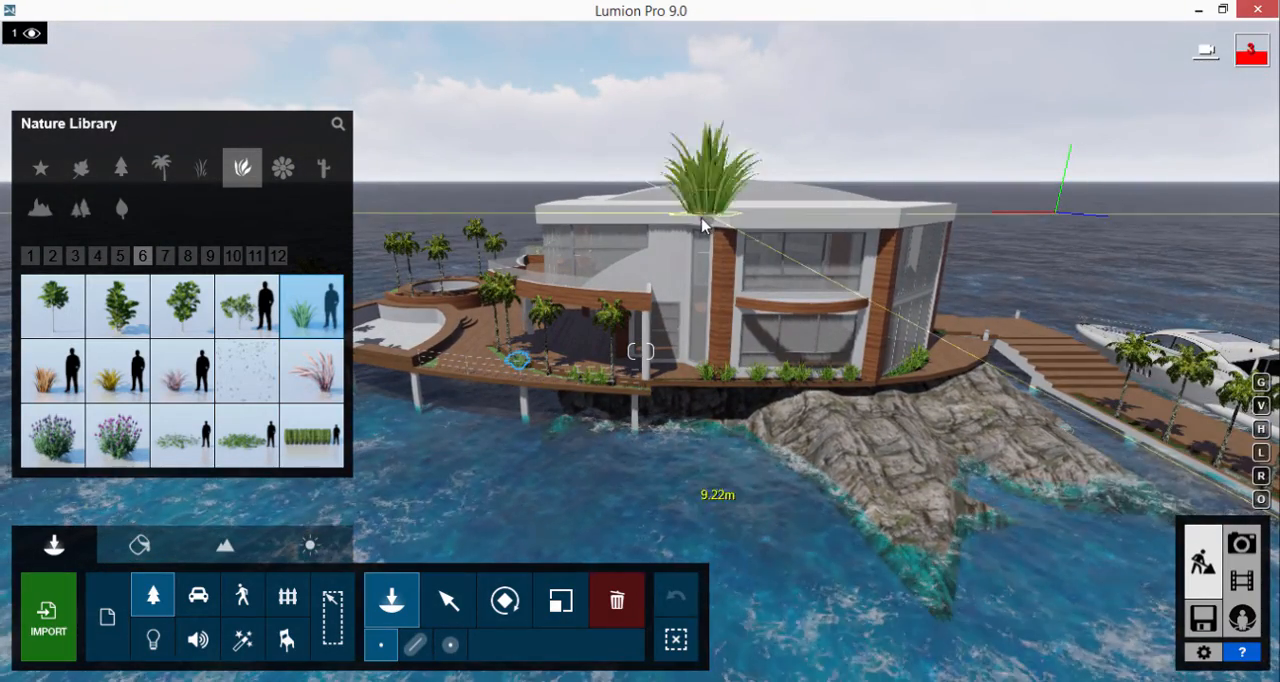
{"action": "left_click", "coordinate": [139, 544]}
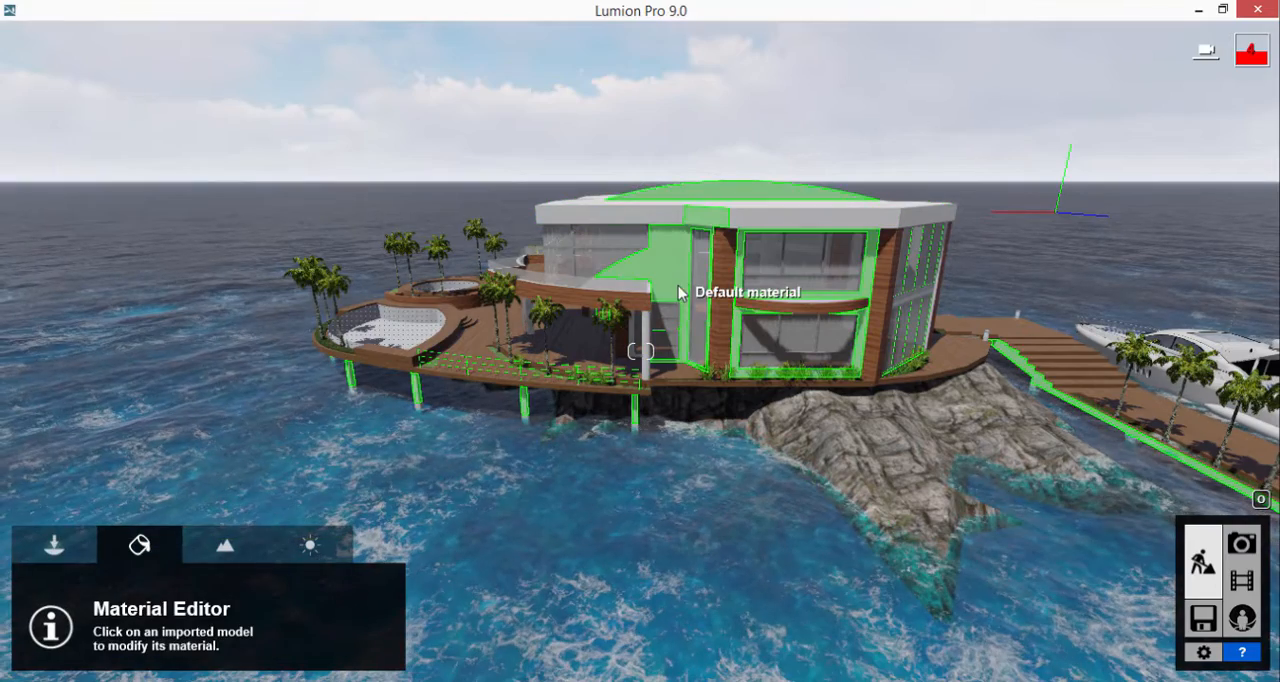
{"action": "left_click", "coordinate": [679, 238]}
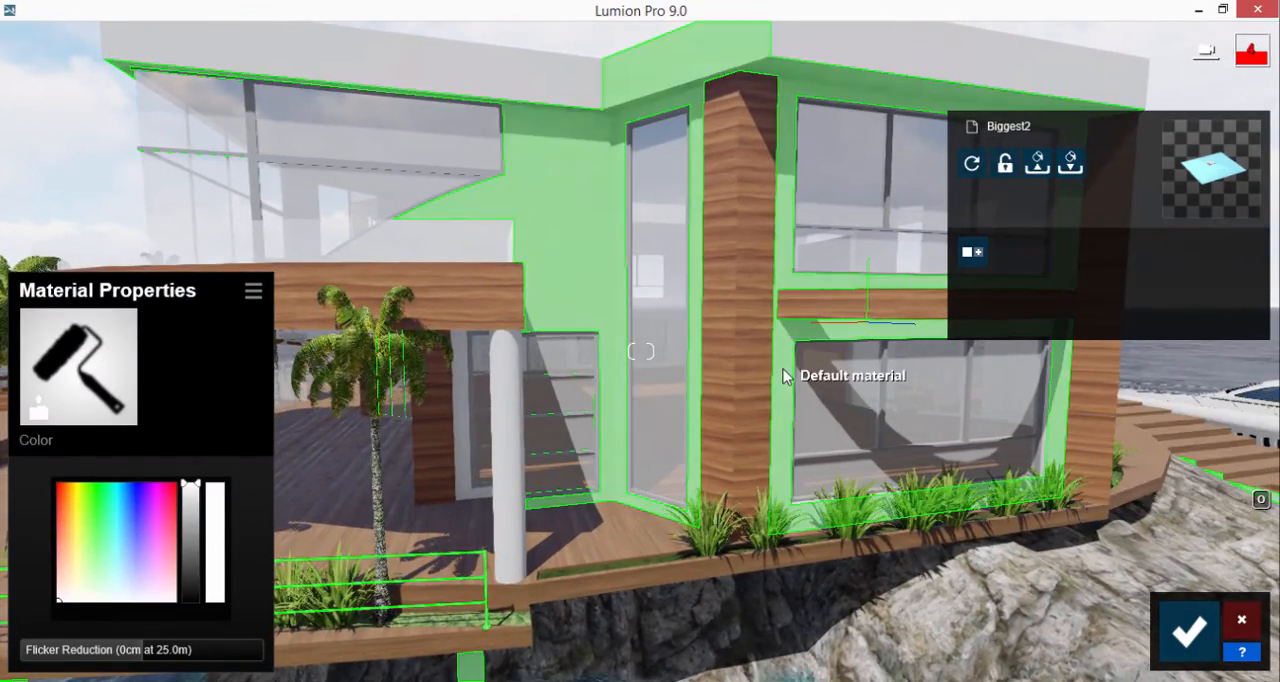
{"action": "left_click", "coordinate": [120, 385]}
{"action": "left_click", "coordinate": [205, 50]}
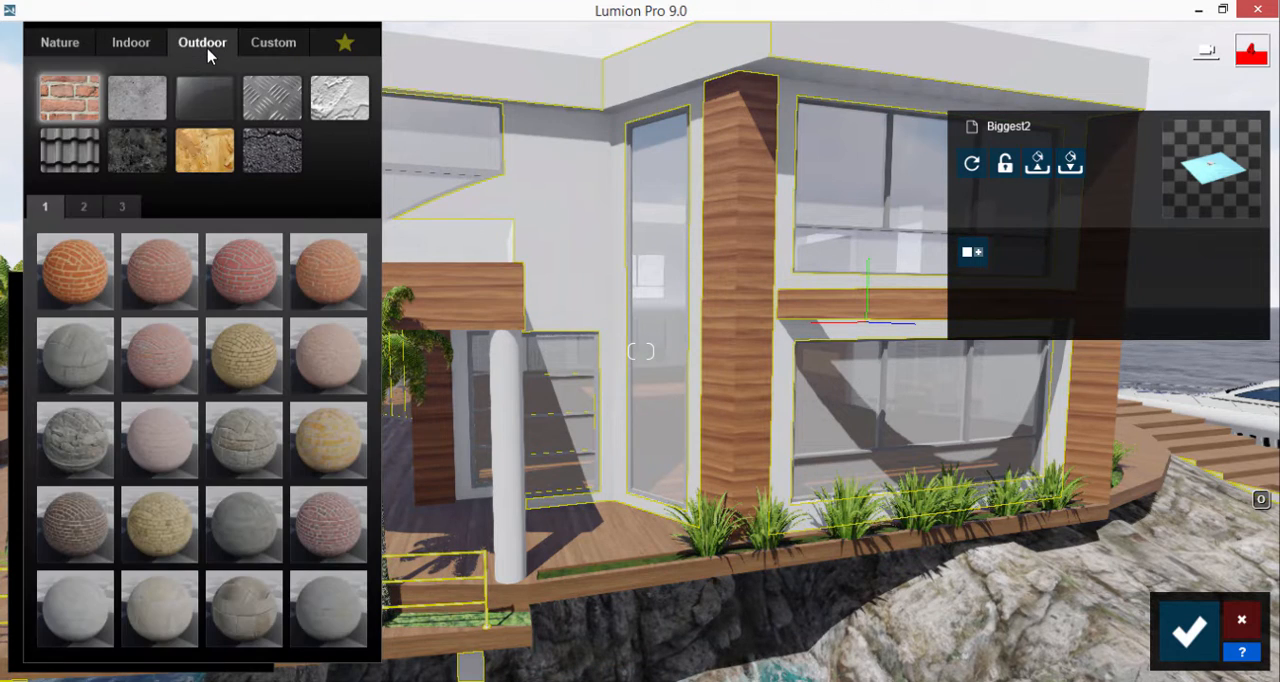
{"action": "left_click", "coordinate": [155, 107]}
{"action": "left_click", "coordinate": [336, 284]}
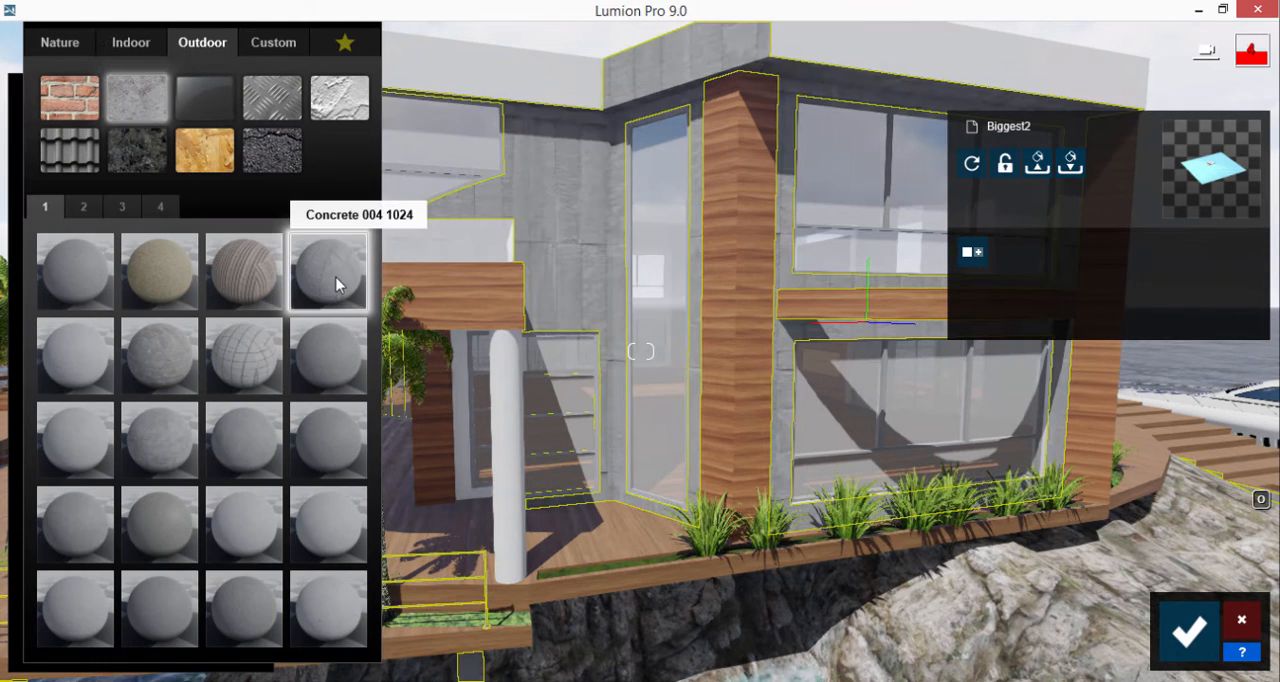
{"action": "left_click", "coordinate": [312, 444]}
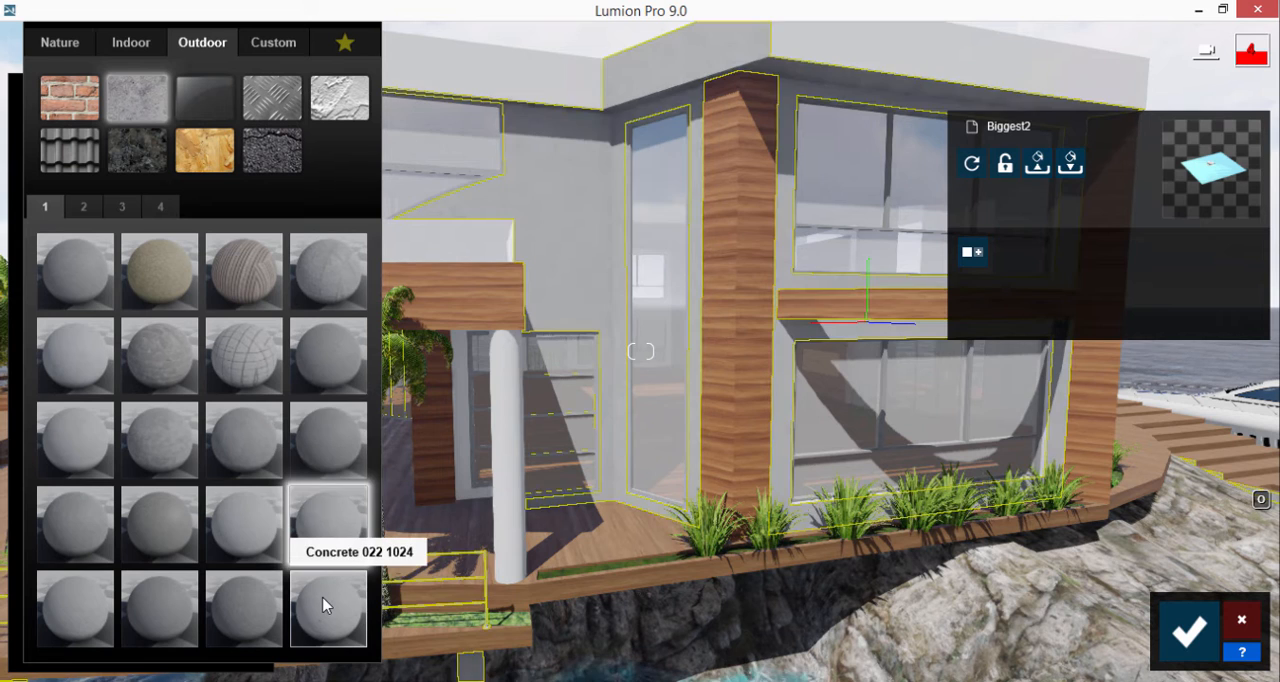
{"action": "left_click", "coordinate": [252, 612]}
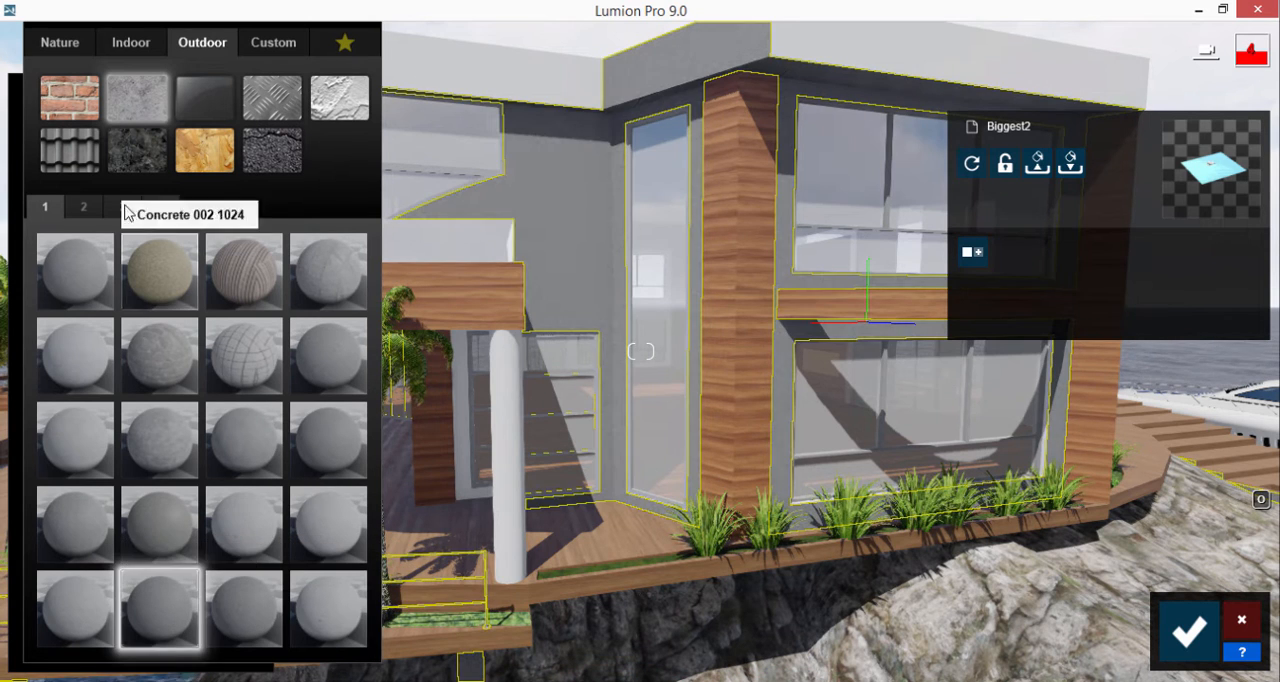
{"action": "left_click", "coordinate": [83, 206]}
{"action": "left_click", "coordinate": [252, 295]}
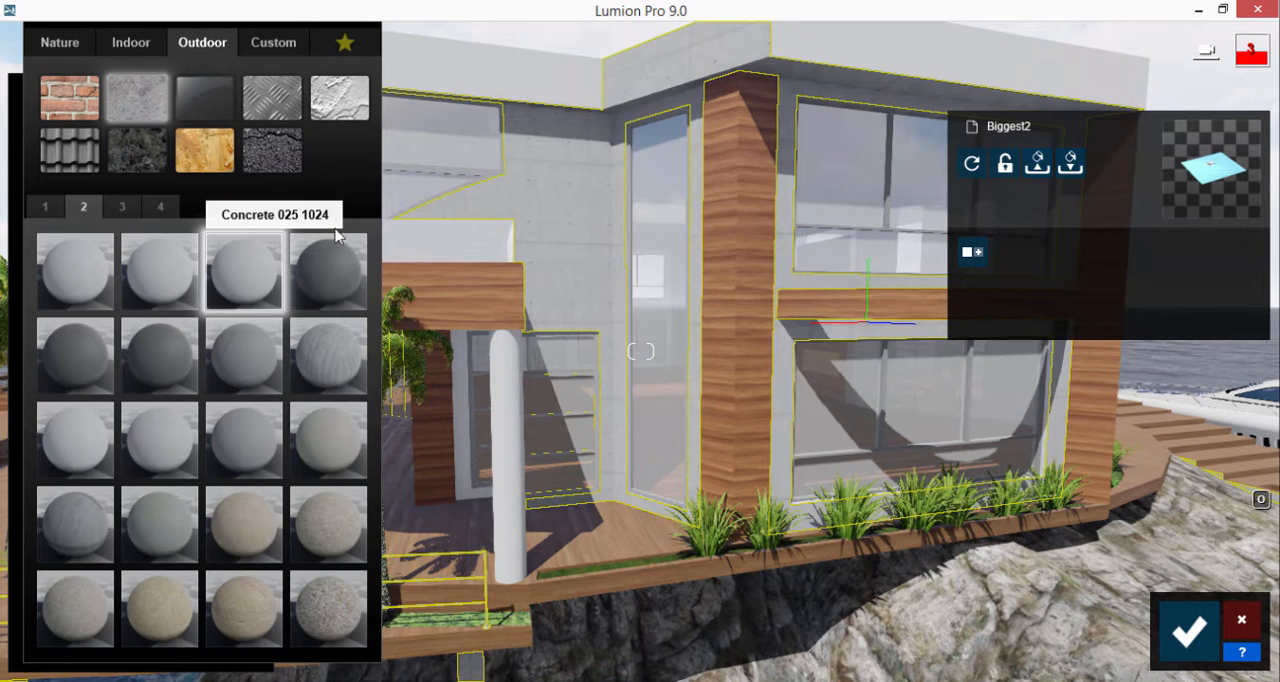
Step: Apply the outdoor material Concrete 024 1024 to the roof fascia and round column, and save the material changes
{"action": "left_click", "coordinate": [507, 71]}
{"action": "left_click", "coordinate": [203, 43]}
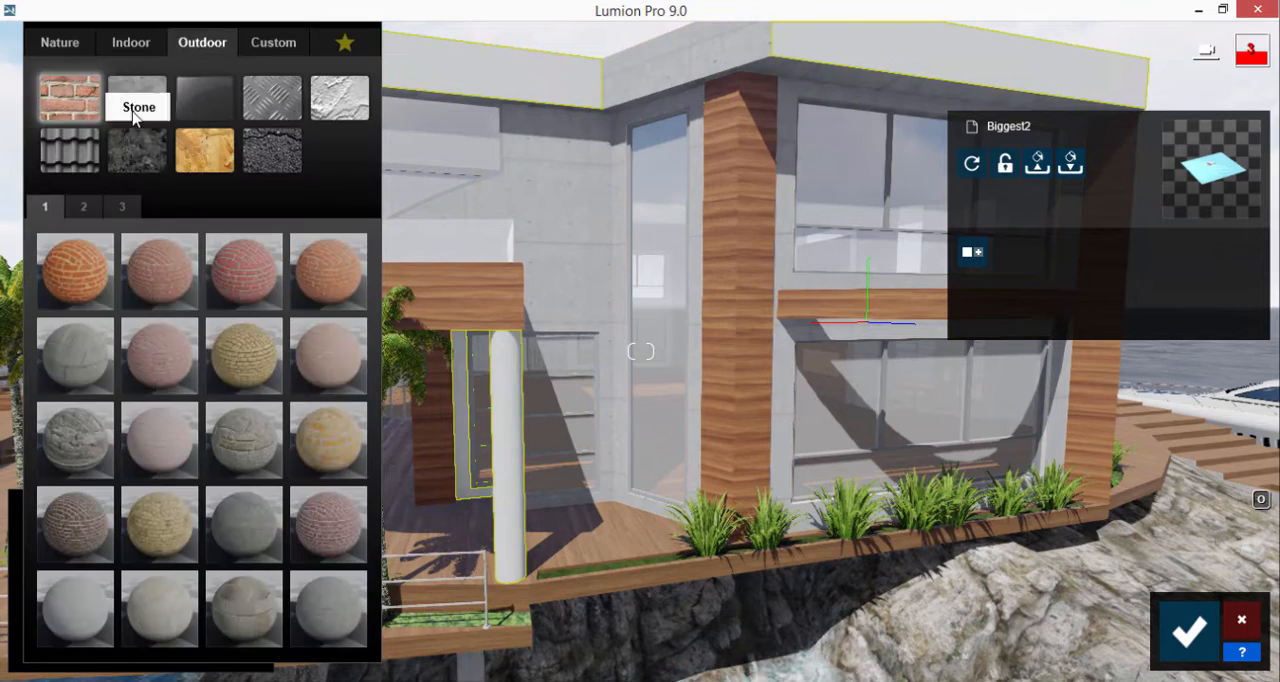
{"action": "left_click", "coordinate": [137, 97]}
{"action": "left_click", "coordinate": [83, 206]}
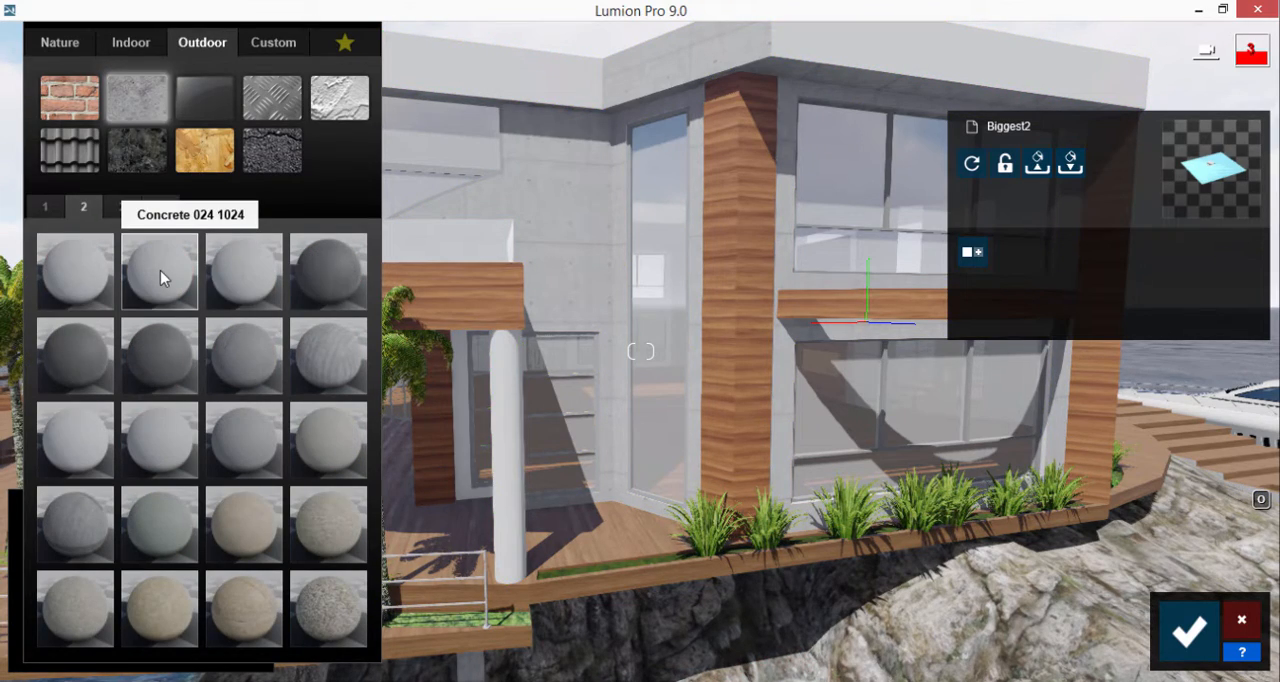
{"action": "left_click", "coordinate": [160, 270]}
{"action": "scroll", "coordinate": [536, 170], "scroll_direction": "down", "scroll_amount": 5}
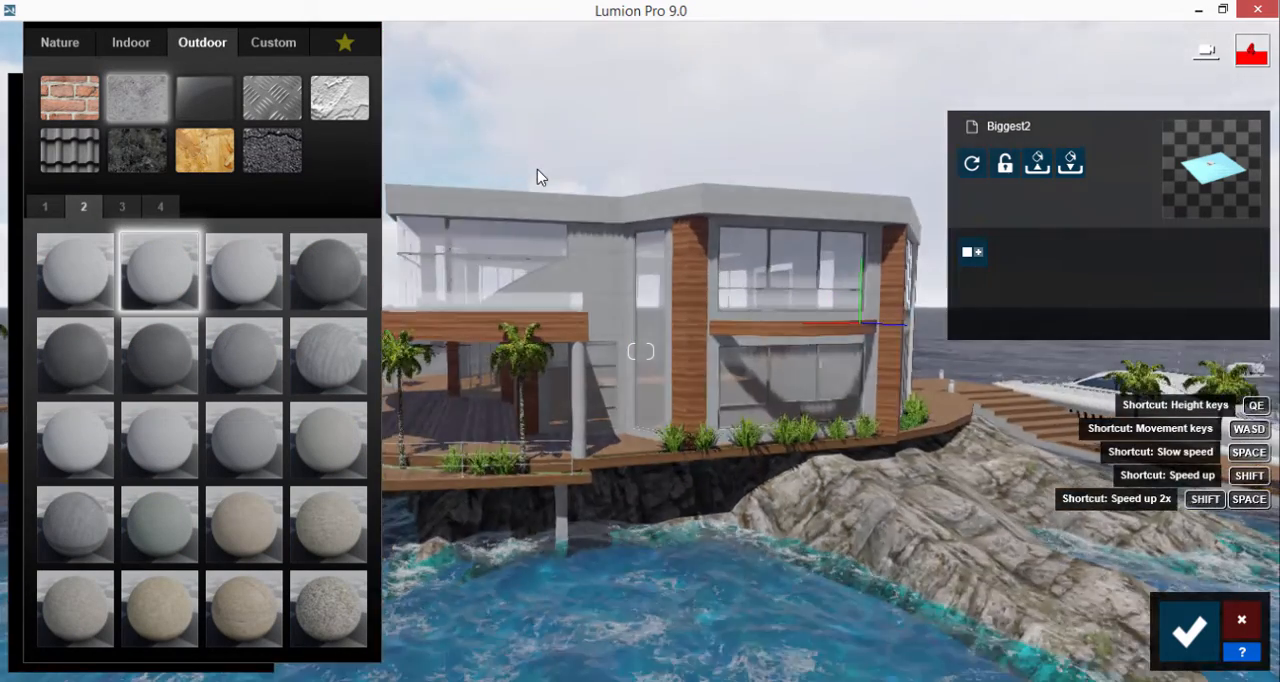
{"action": "scroll", "coordinate": [504, 261], "scroll_direction": "up", "scroll_amount": 6}
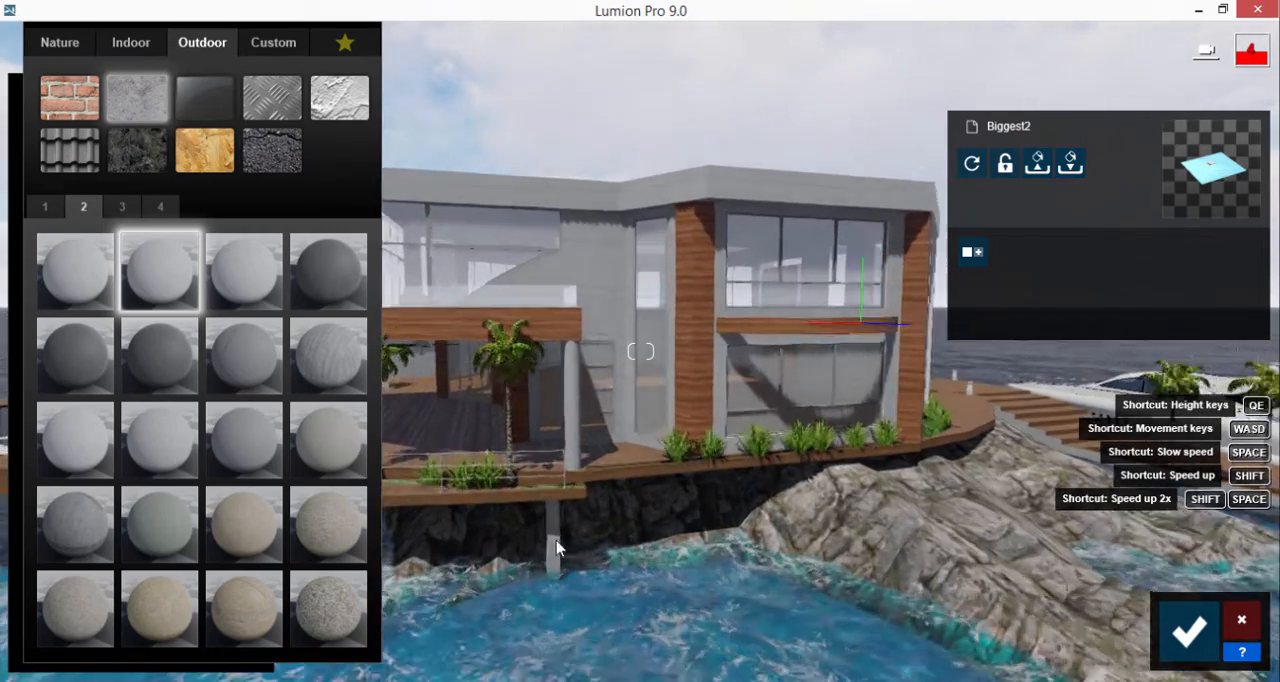
{"action": "scroll", "coordinate": [601, 440], "scroll_direction": "down", "scroll_amount": 5}
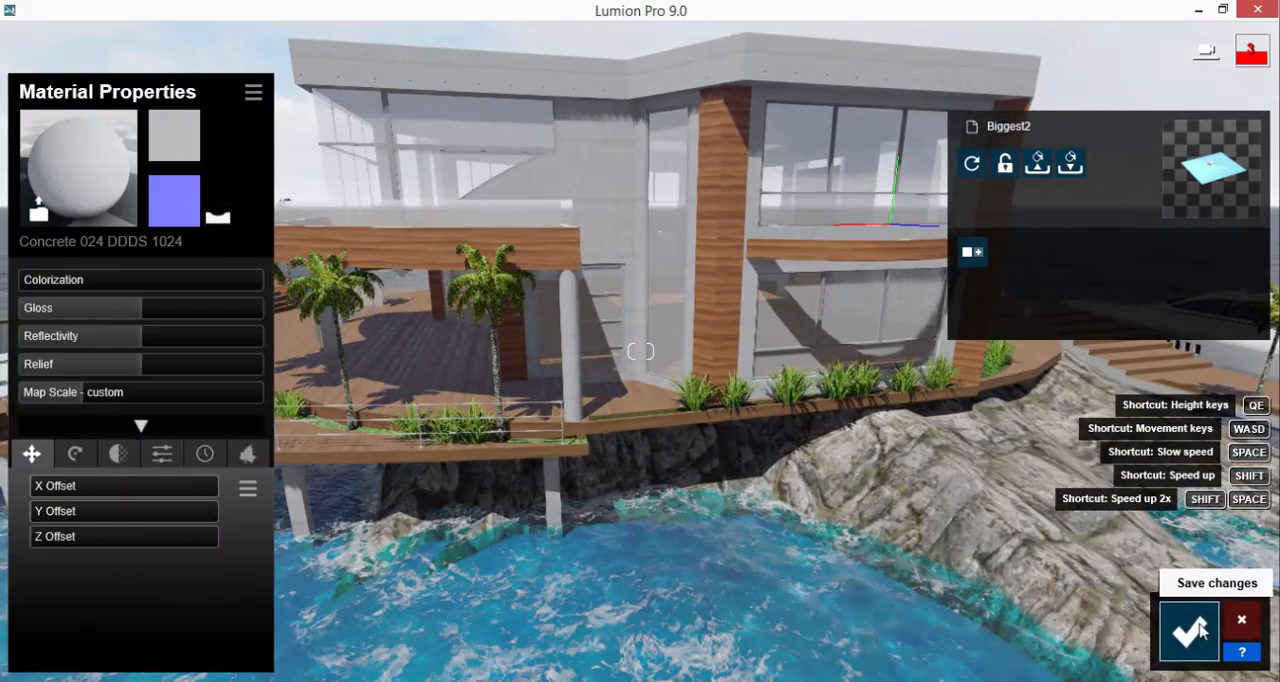
{"action": "left_click", "coordinate": [1190, 630]}
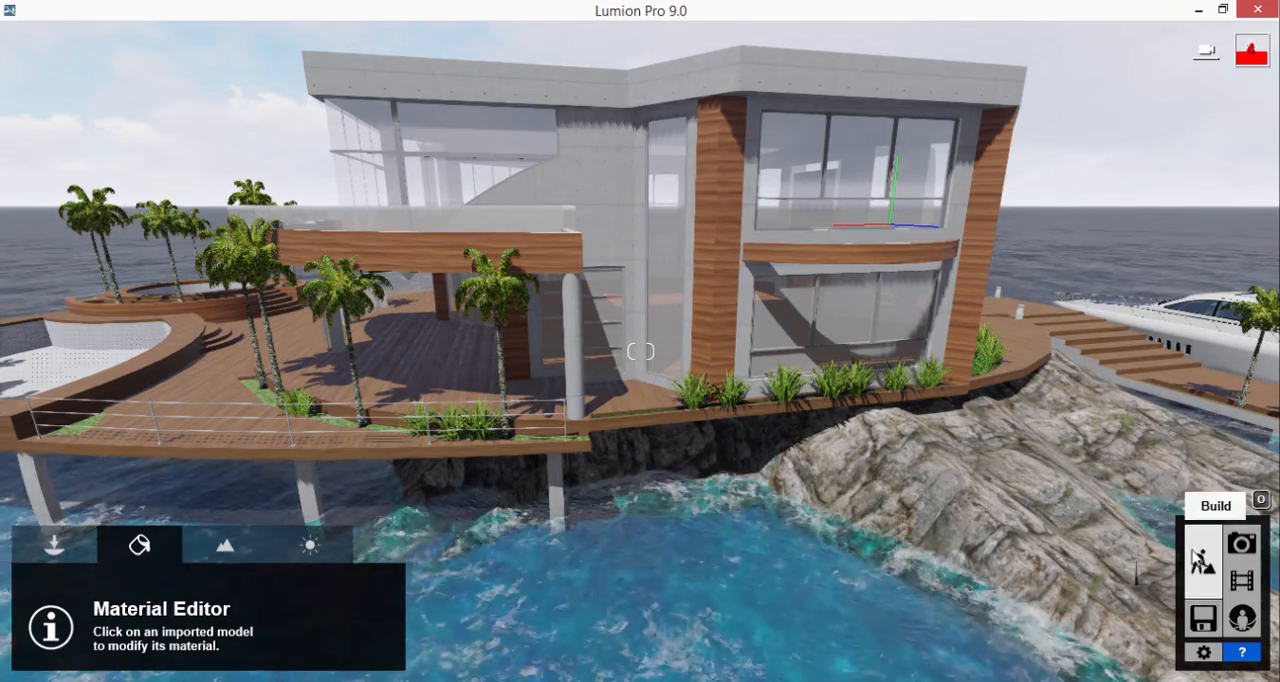
Step: Recall photo 1 in Photo mode and replace its Real Skies sky with the third Morning sky
{"action": "left_click", "coordinate": [1243, 548]}
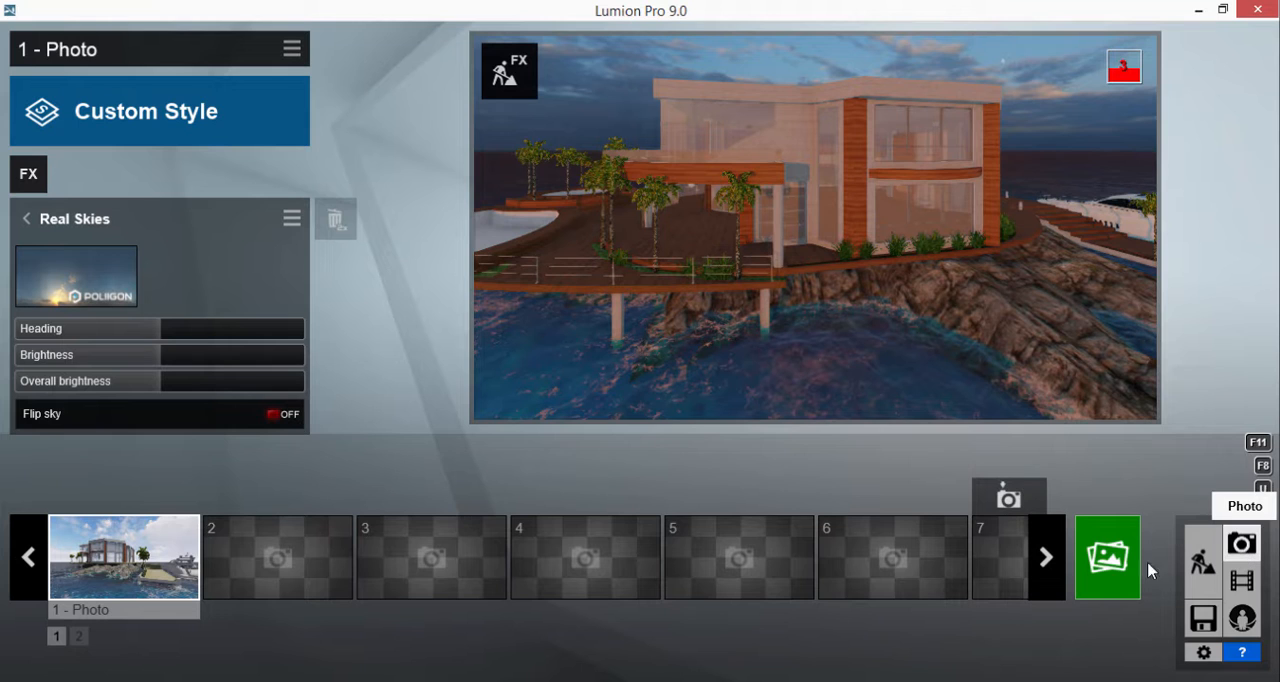
{"action": "left_click", "coordinate": [155, 551]}
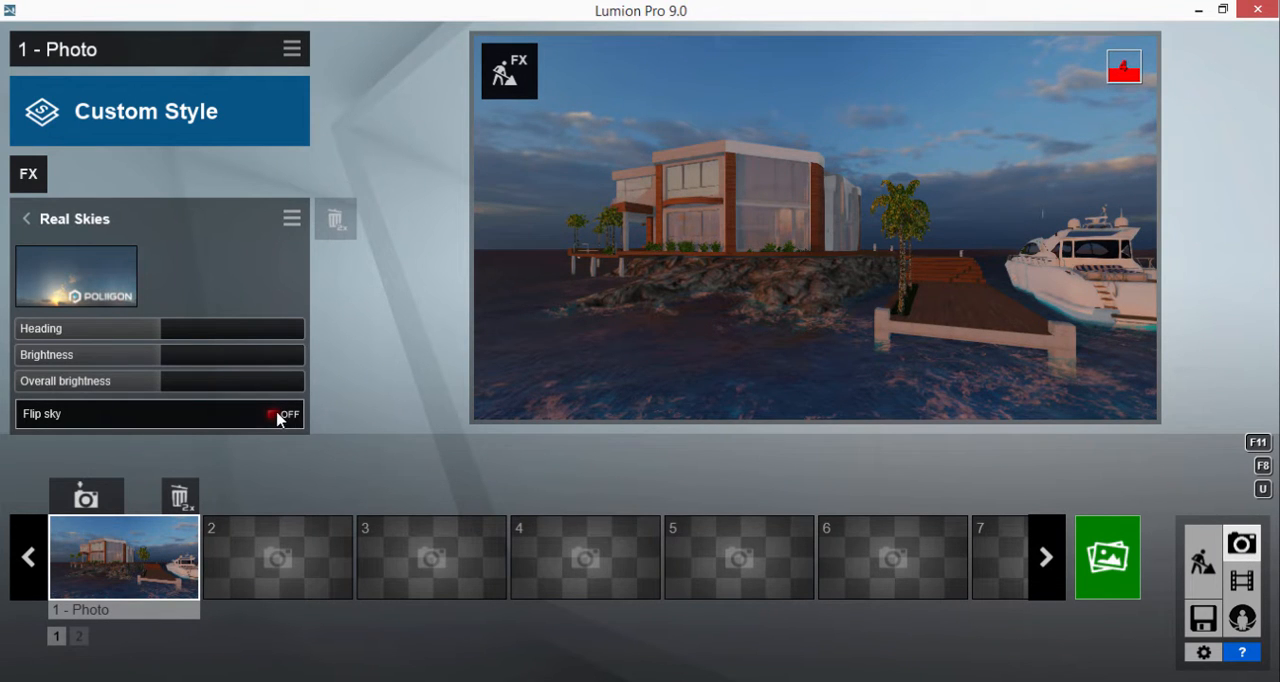
{"action": "left_click", "coordinate": [97, 281]}
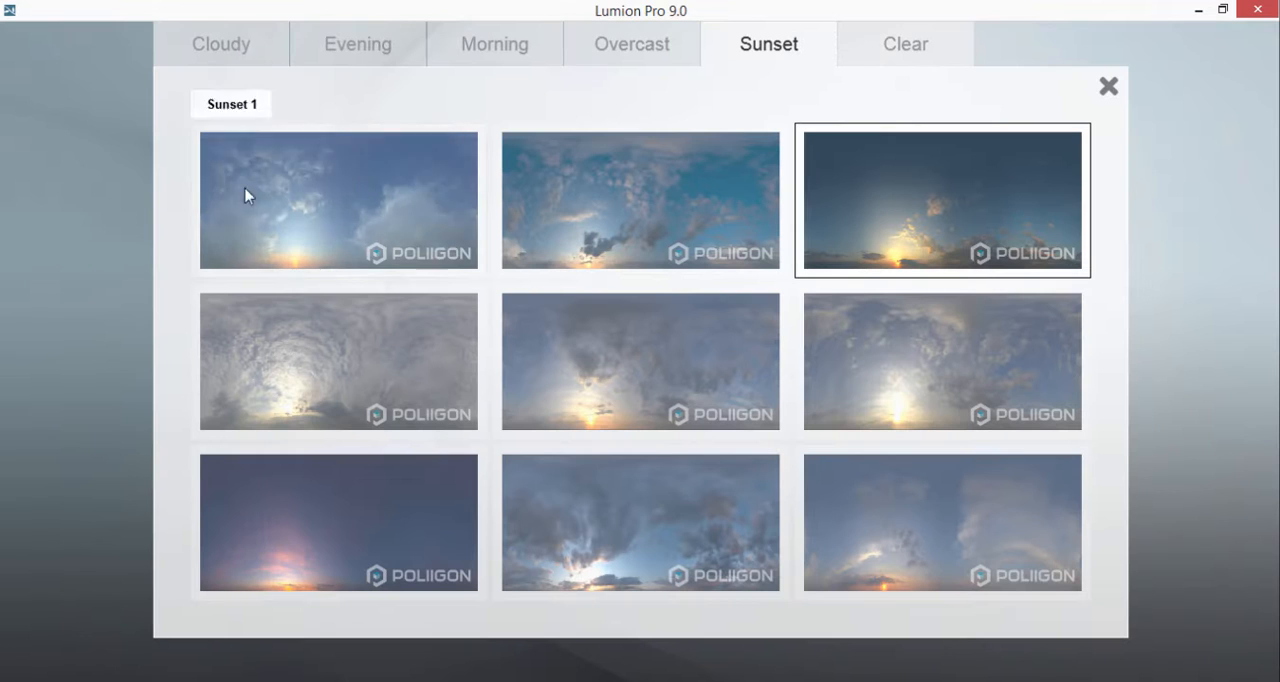
{"action": "left_click", "coordinate": [890, 42]}
{"action": "left_click", "coordinate": [628, 52]}
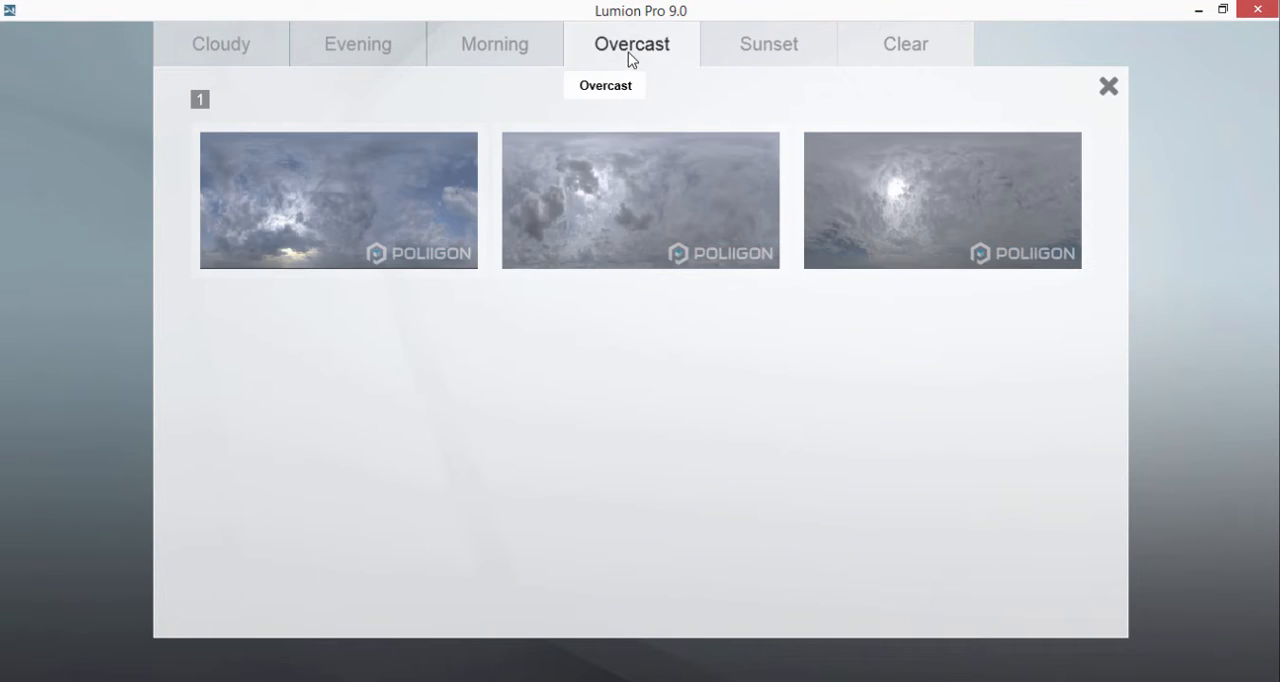
{"action": "left_click", "coordinate": [520, 50]}
{"action": "left_click", "coordinate": [917, 203]}
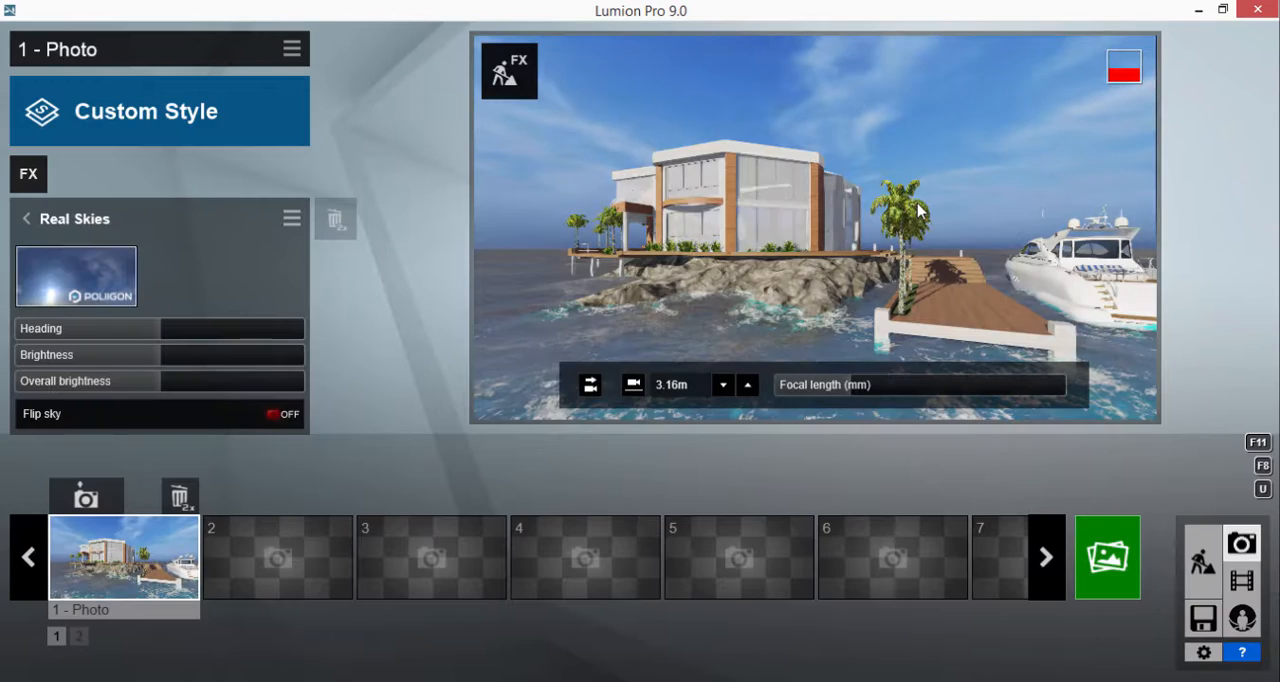
Step: Try the Precipitation effect on photo 1 and remove it again
{"action": "left_click", "coordinate": [44, 176]}
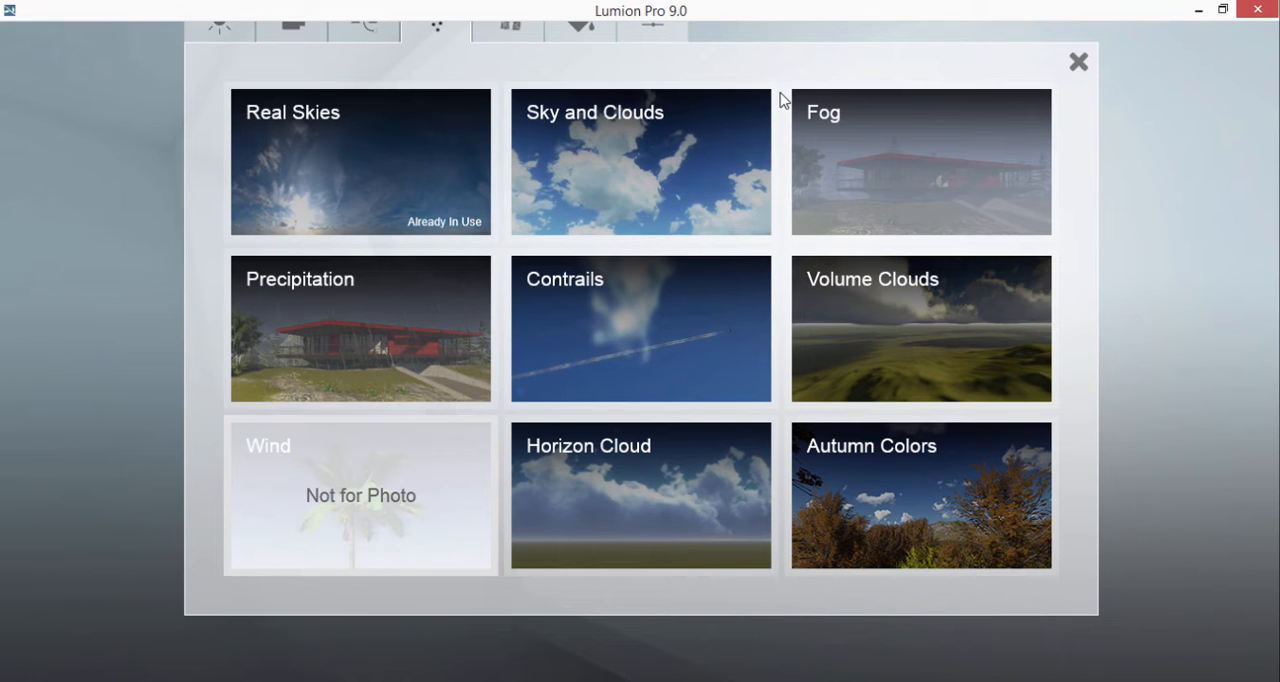
{"action": "left_click", "coordinate": [390, 319]}
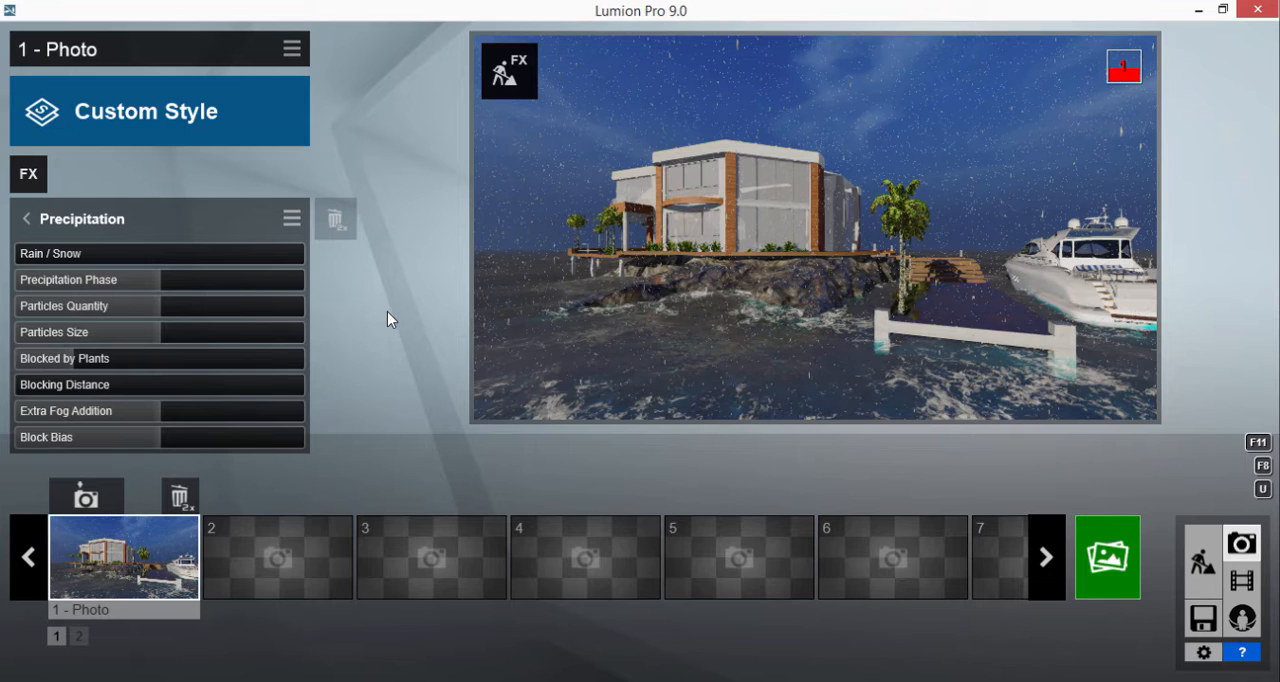
{"action": "double_click", "coordinate": [338, 224]}
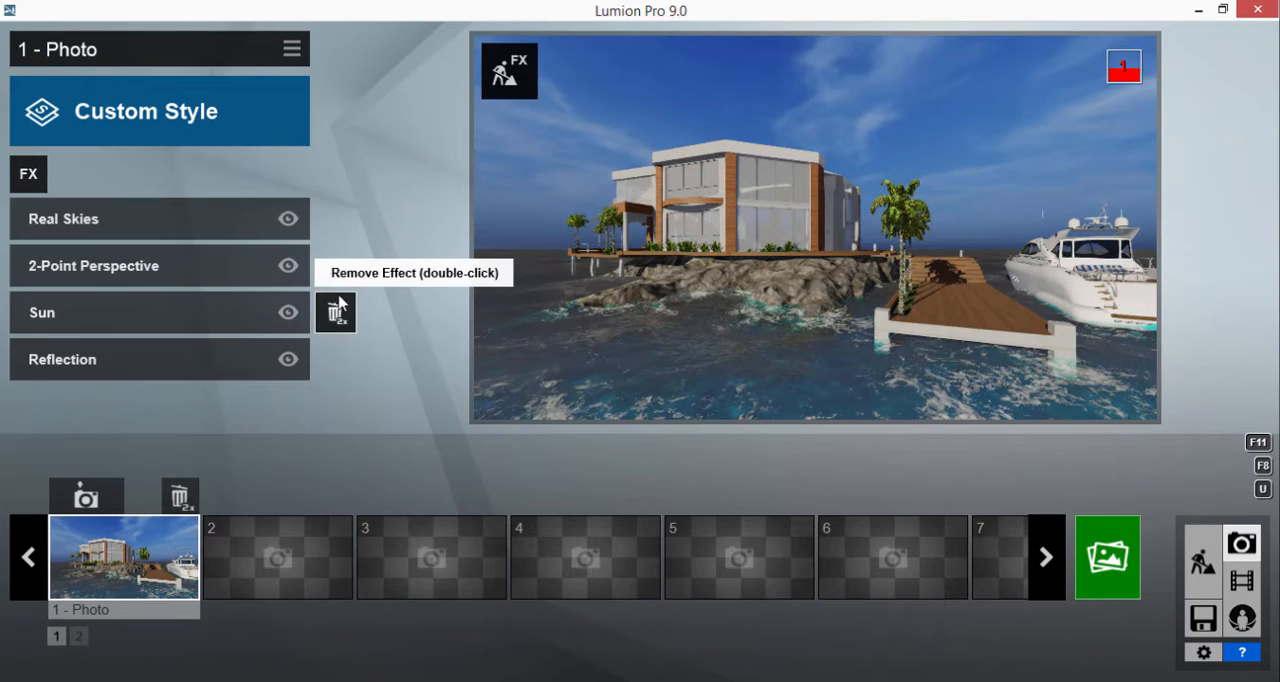
Step: Add the Sky Light 2 effect with planar and projected reflections on and Ultra render quality
{"action": "left_click", "coordinate": [32, 174]}
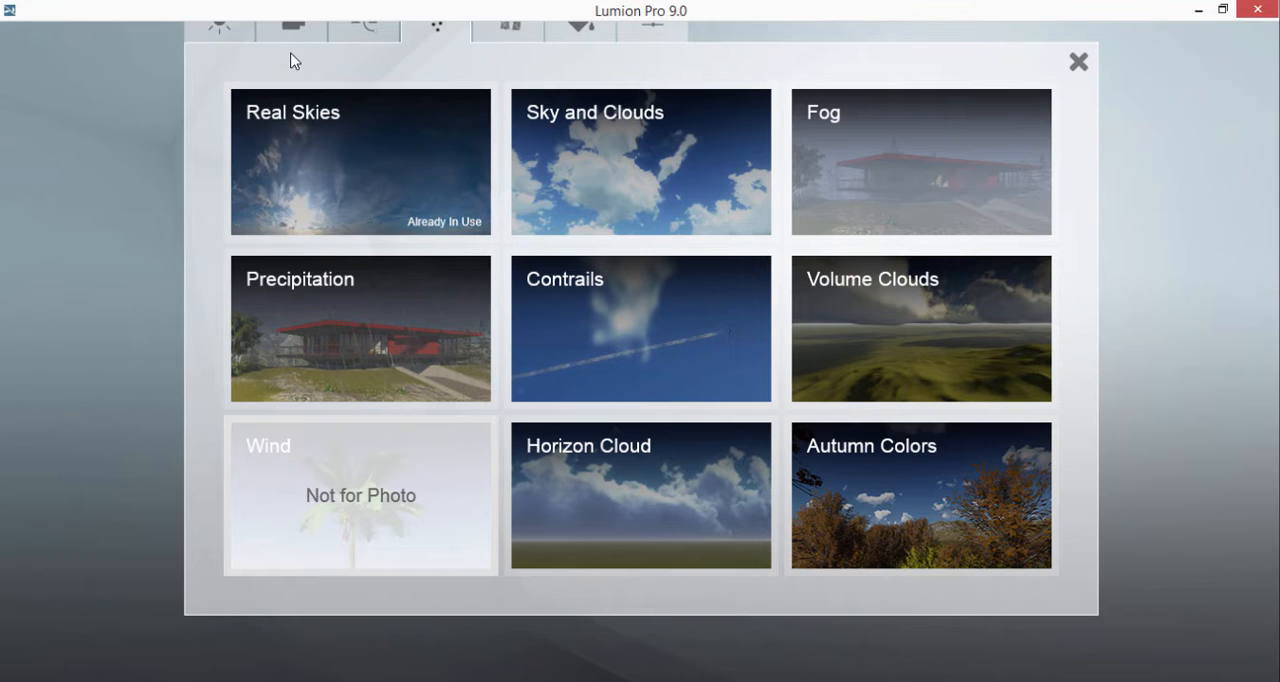
{"action": "left_click", "coordinate": [218, 29]}
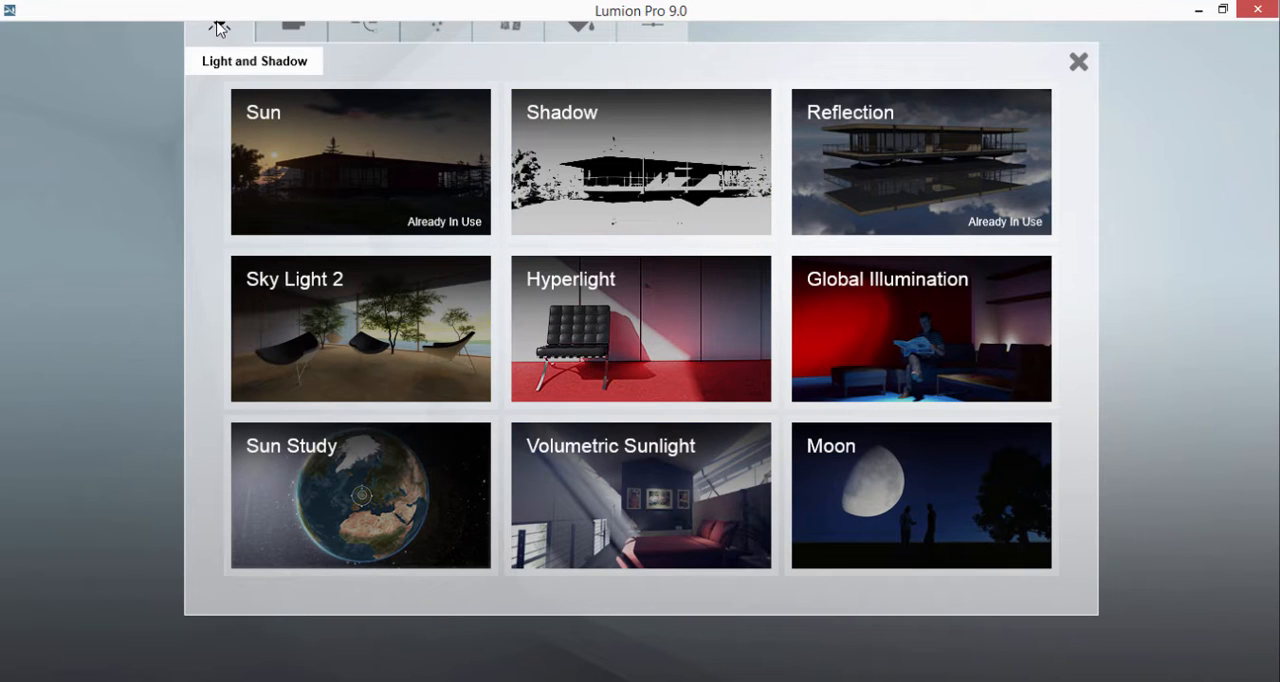
{"action": "left_click", "coordinate": [363, 308]}
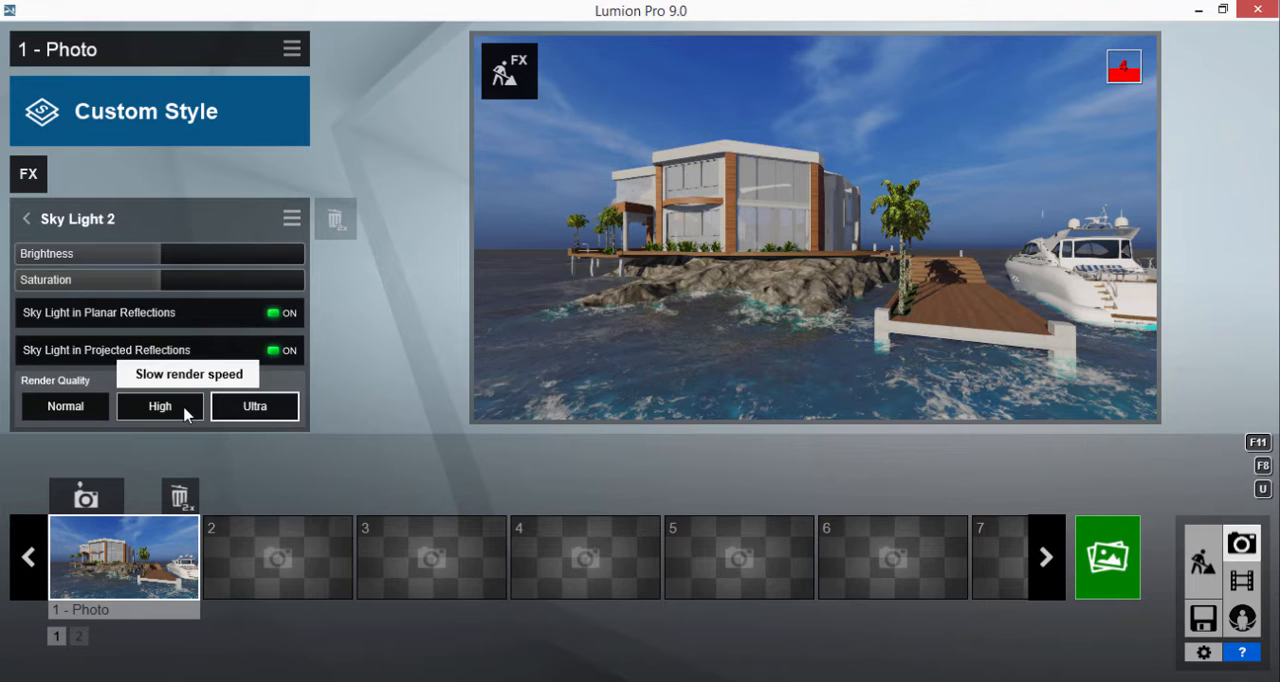
Step: Render the current shot at Email size, 1280x720, overwriting the existing image file
{"action": "left_click", "coordinate": [1088, 558]}
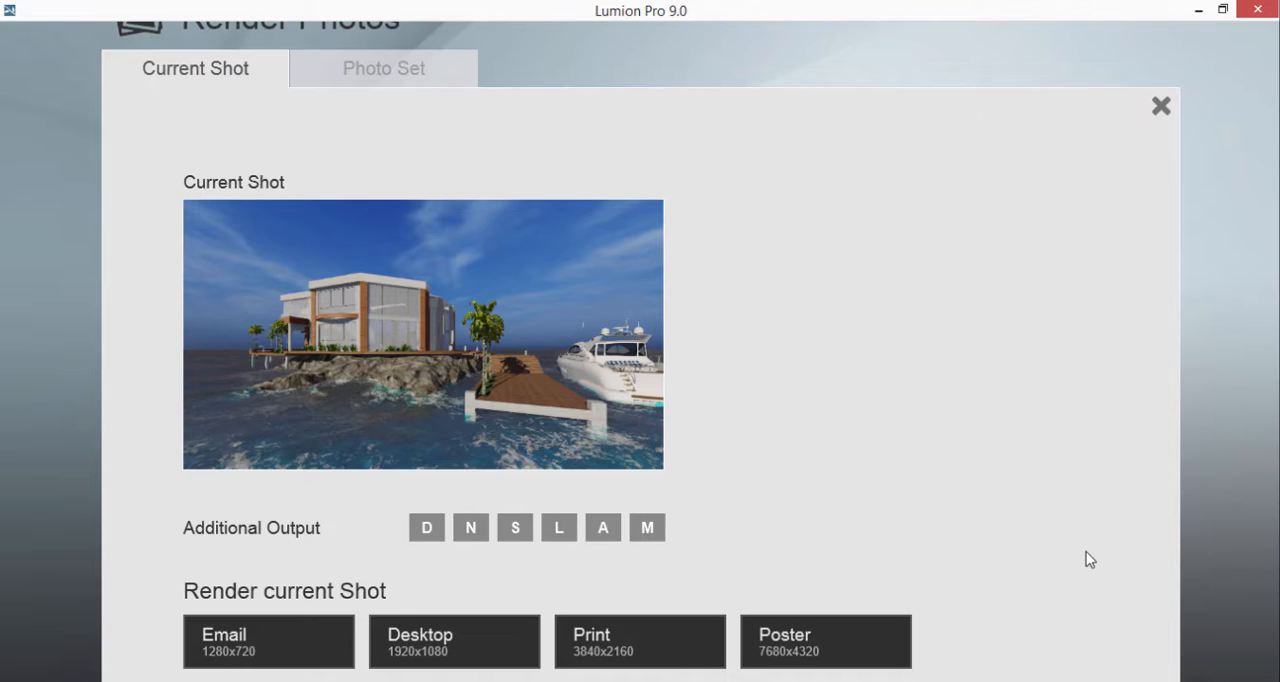
{"action": "left_click", "coordinate": [294, 623]}
{"action": "left_click", "coordinate": [220, 315]}
{"action": "left_click", "coordinate": [482, 440]}
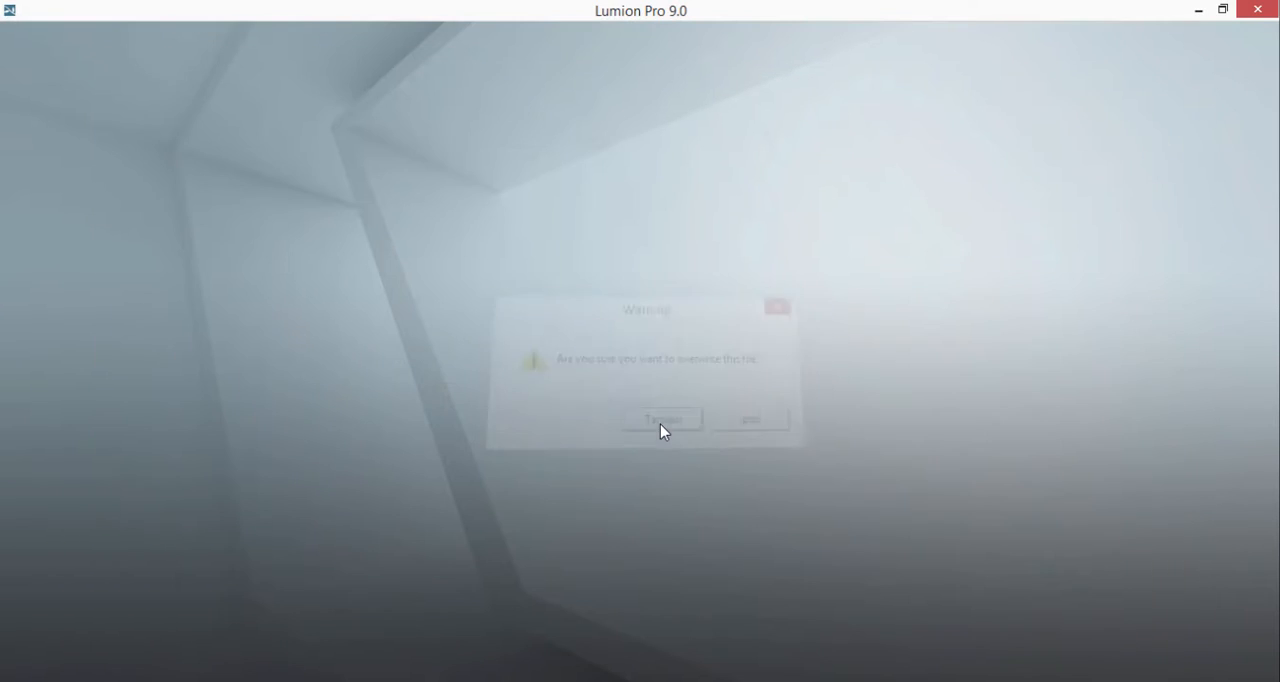
{"action": "left_click", "coordinate": [663, 431]}
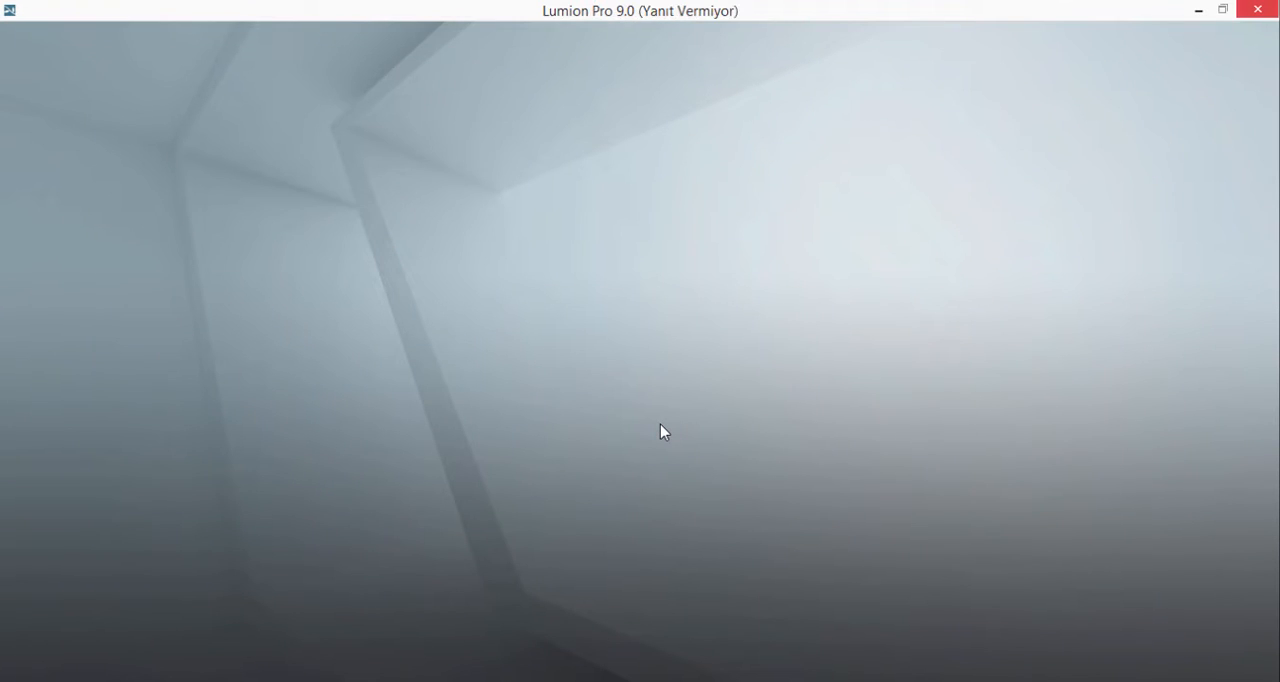